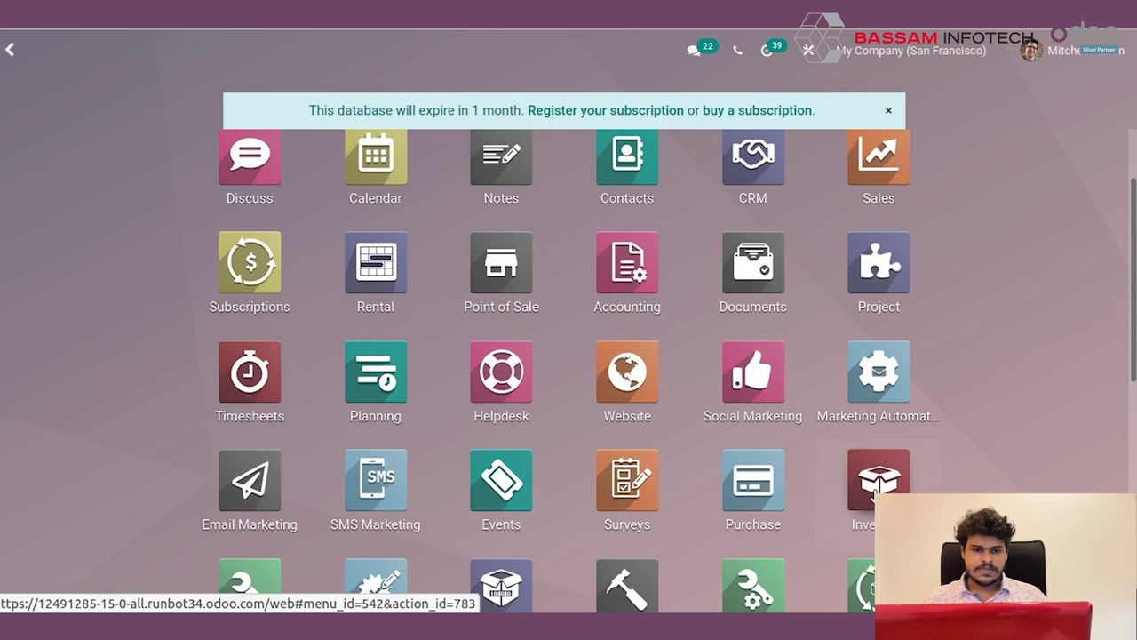
- Start a new product category in the Inventory app and name it "standard"
click(876, 486)
click(480, 51)
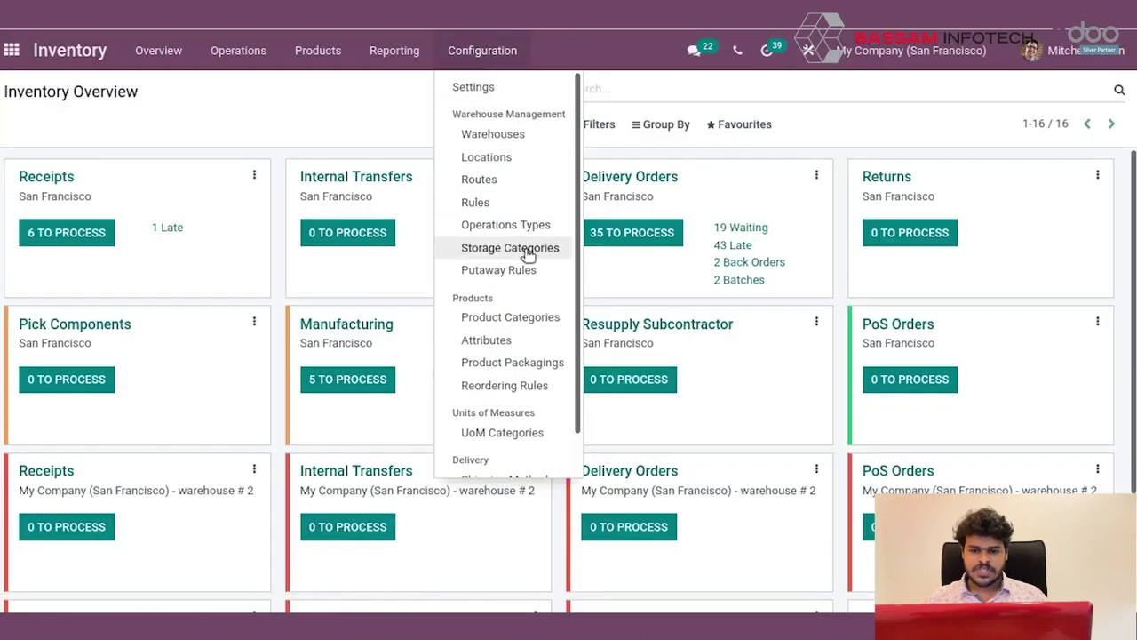
click(514, 318)
click(35, 126)
right_click(132, 254)
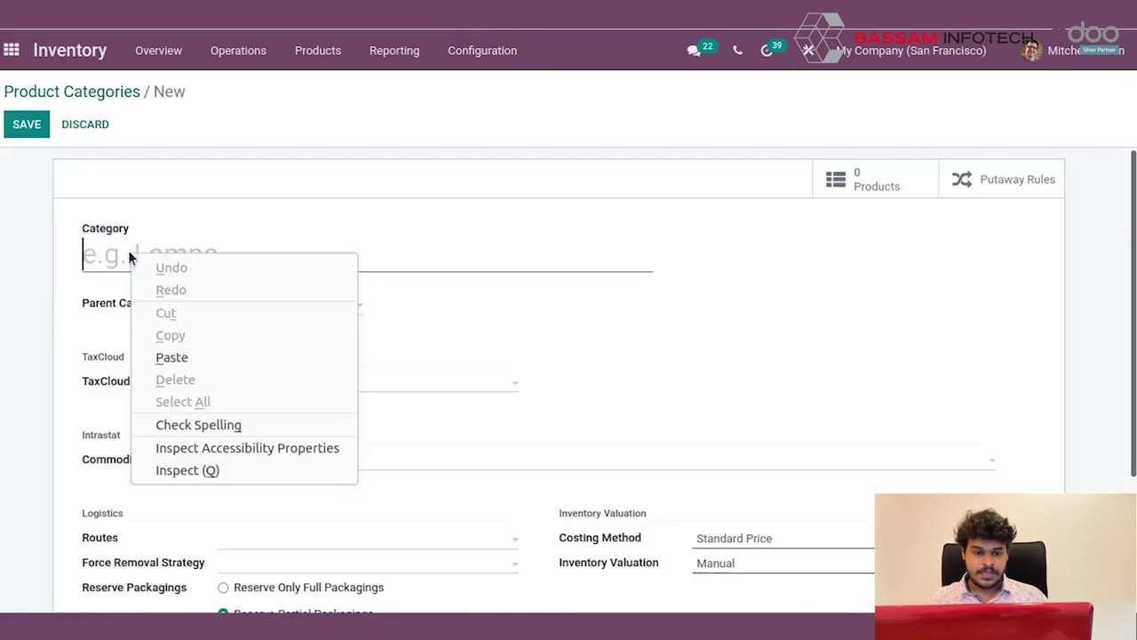
click(172, 357)
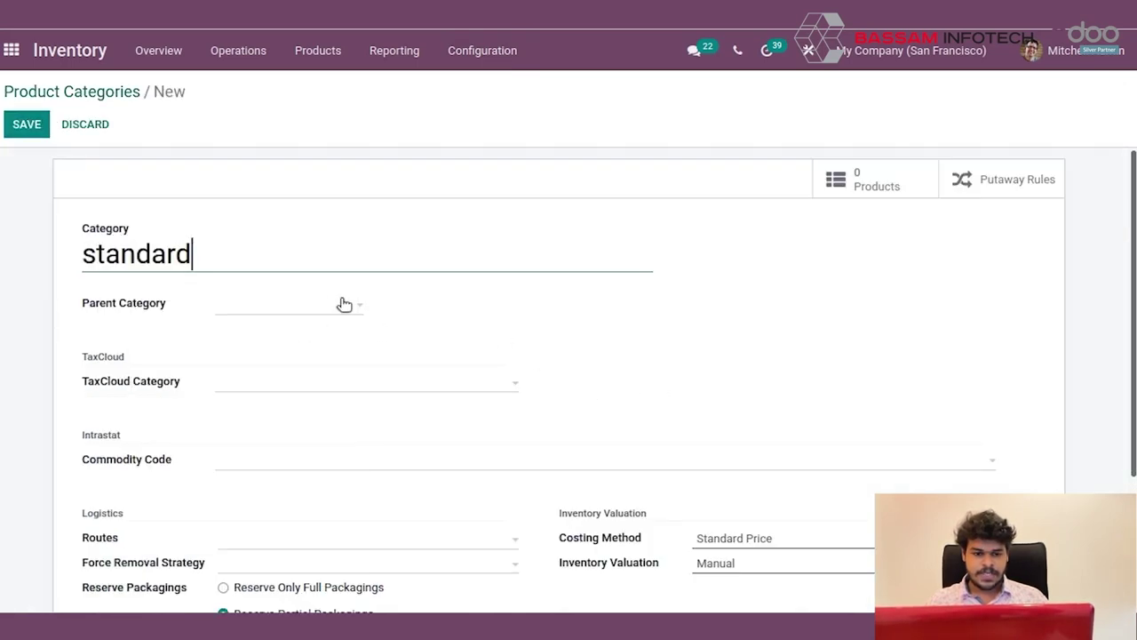
- Keep the Standard Price costing method and Manual inventory valuation, and save the product category
scroll(259, 259, down, 1)
scroll(210, 196, up, 1)
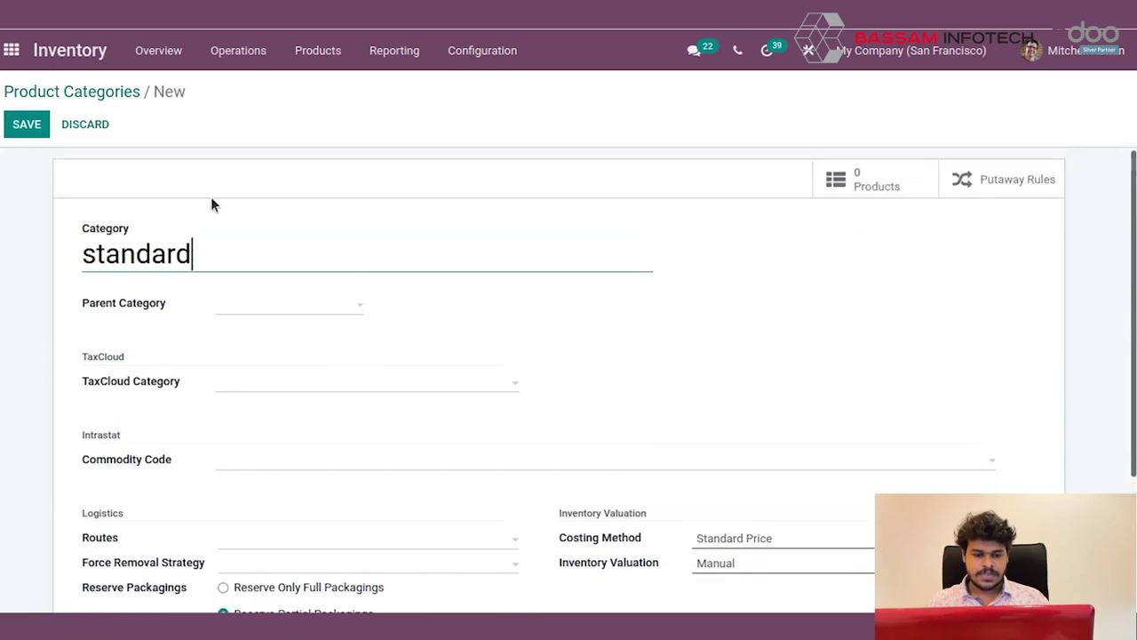
scroll(669, 412, down, 1)
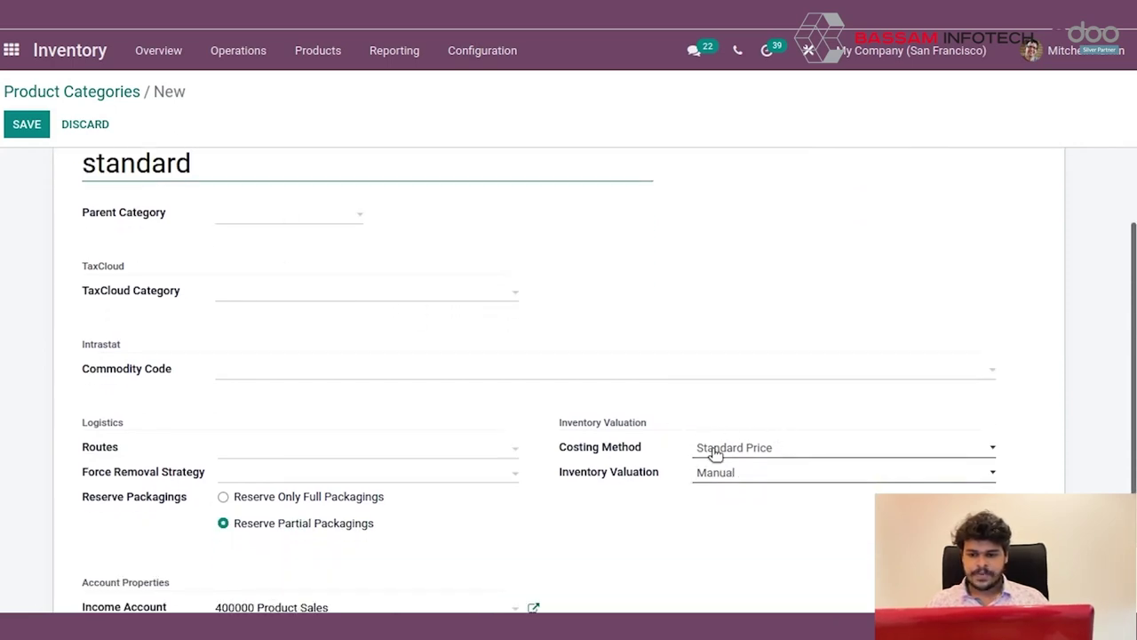
click(29, 126)
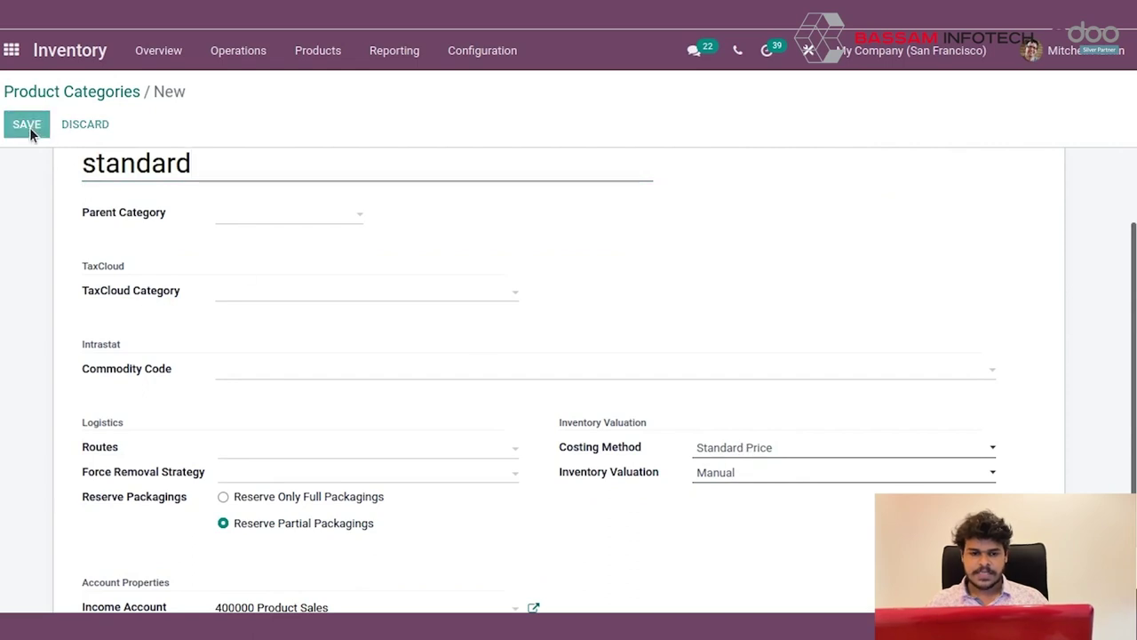
- Start a new storable product in Inventory and name it "table"
click(311, 50)
click(309, 89)
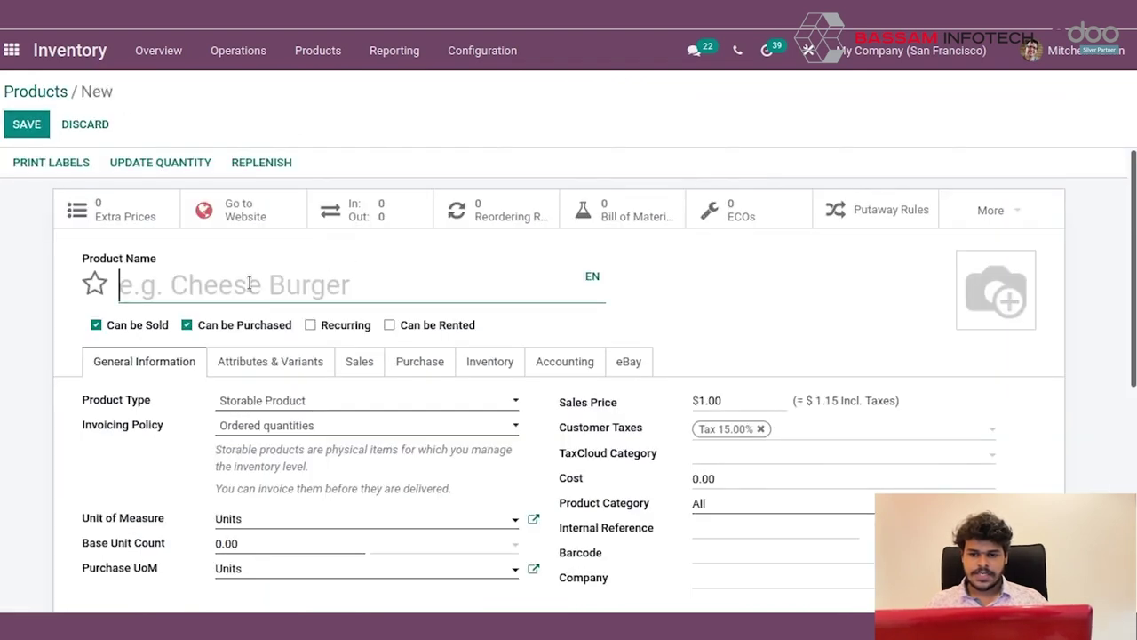
text(tabl)
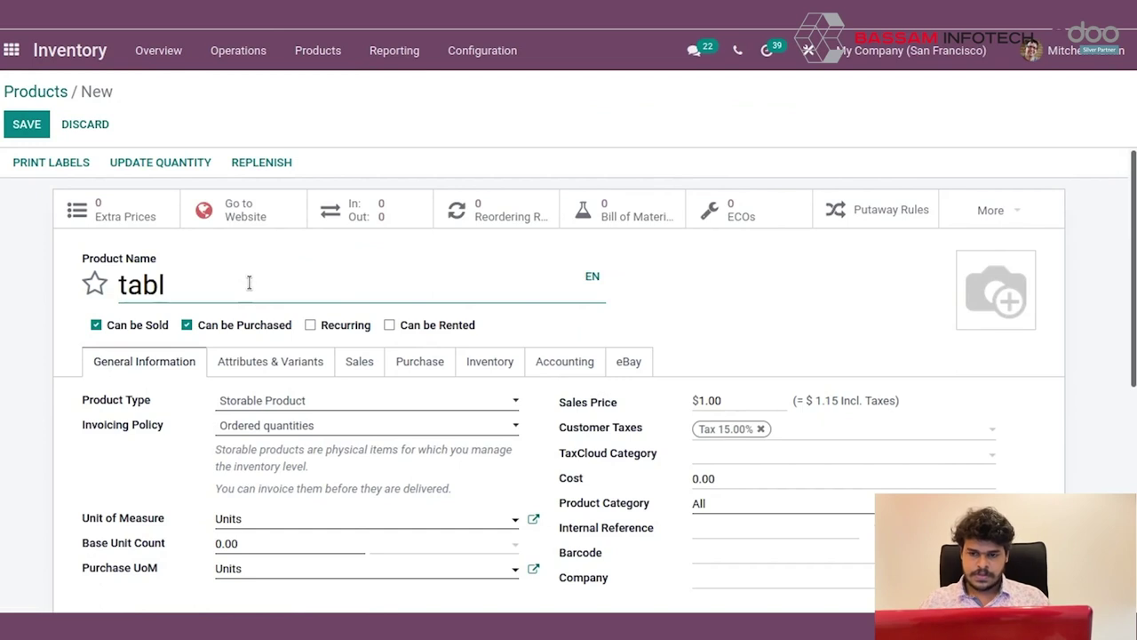
text(e)
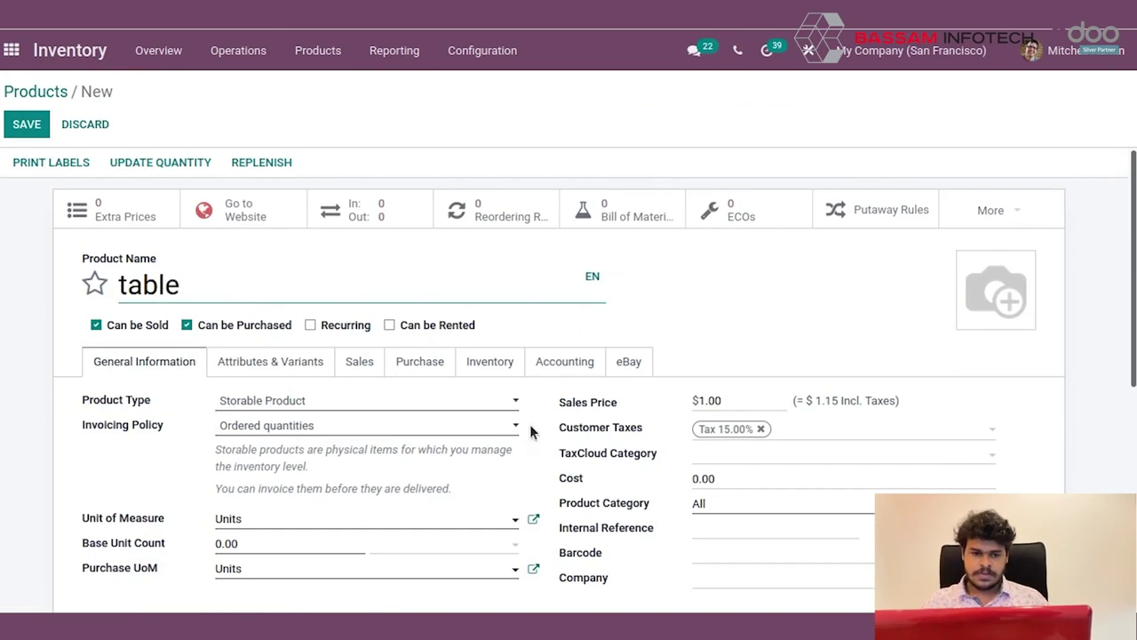
scroll(529, 424, down, 2)
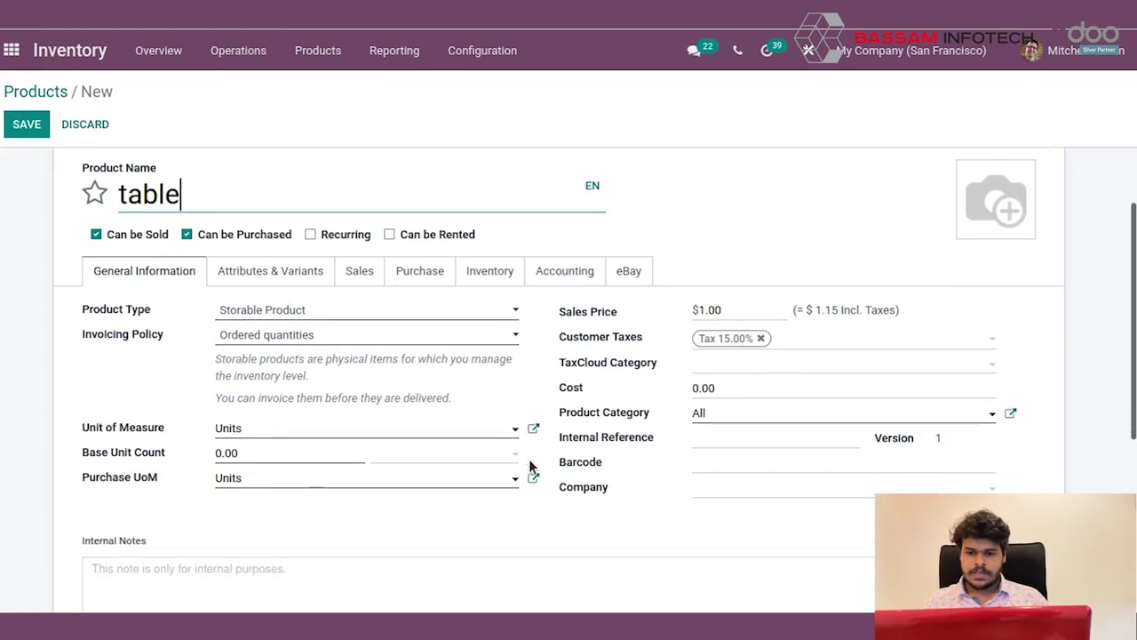
- Search the product categories for "standard" and assign Standard price as the table's product category
click(701, 414)
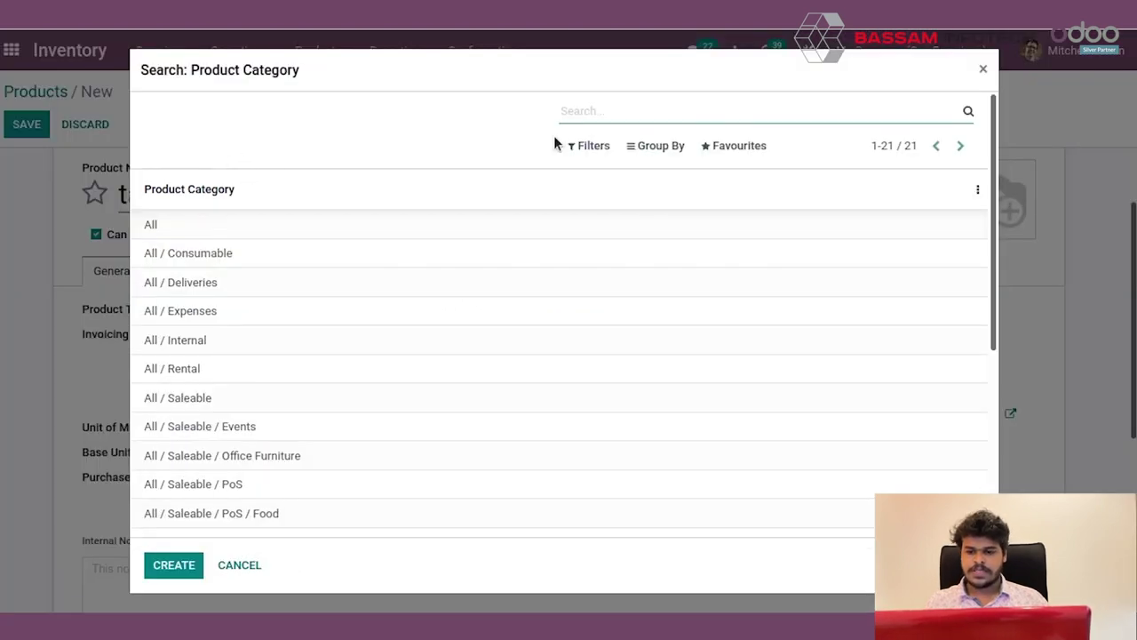
right_click(578, 112)
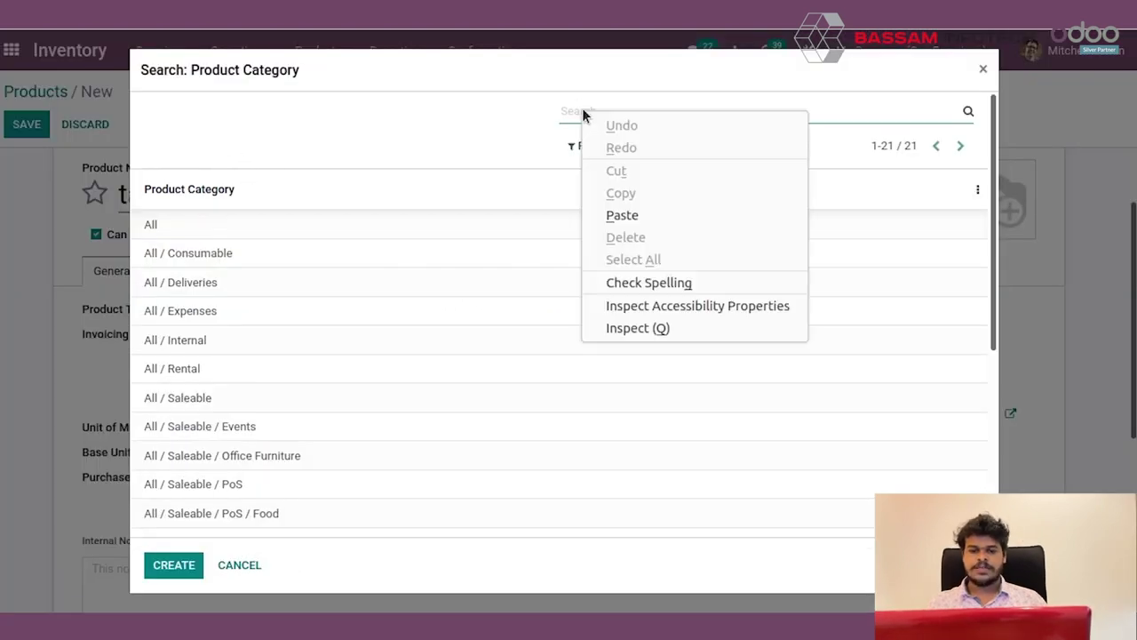
click(634, 213)
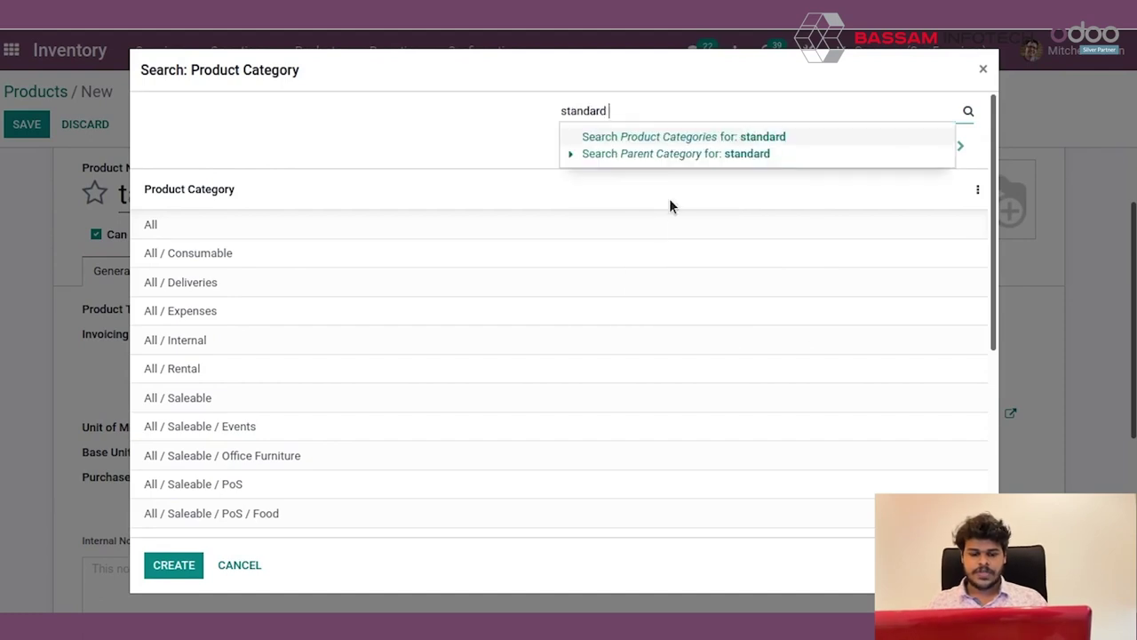
click(616, 136)
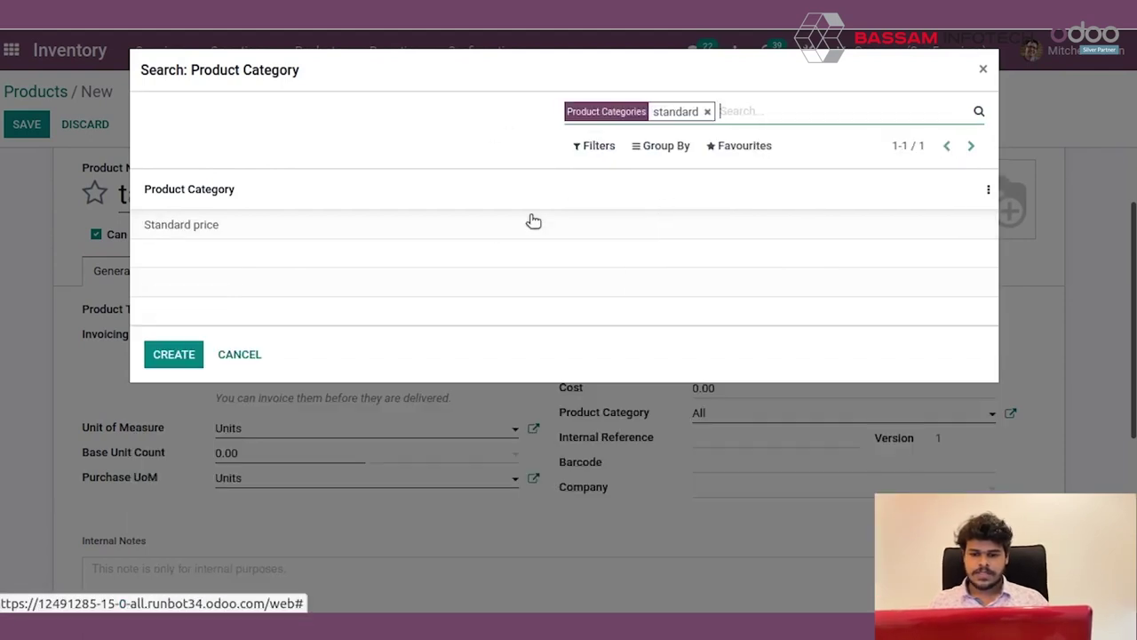
click(330, 238)
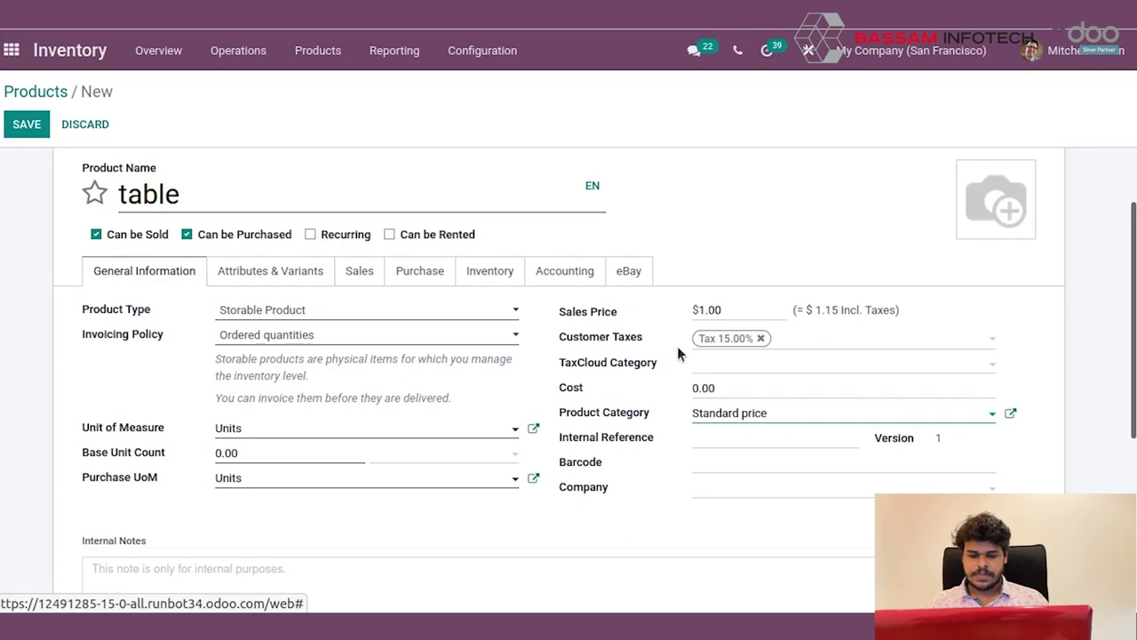
- Set the table product's cost to 50 and save the product
double_click(726, 388)
click(726, 389)
text(5)
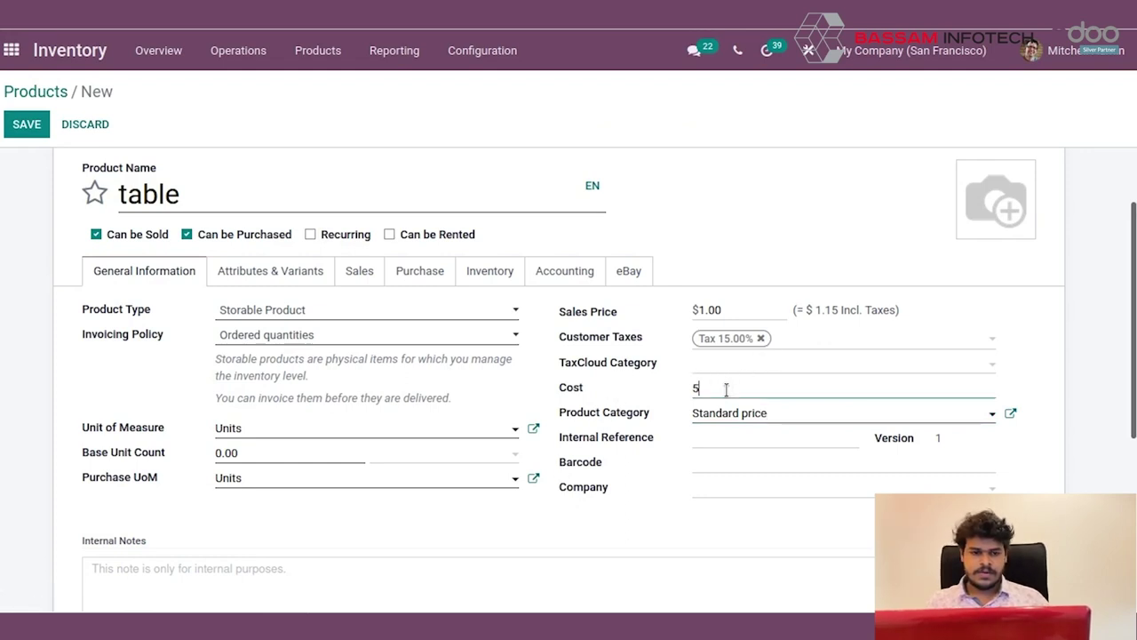
text(0)
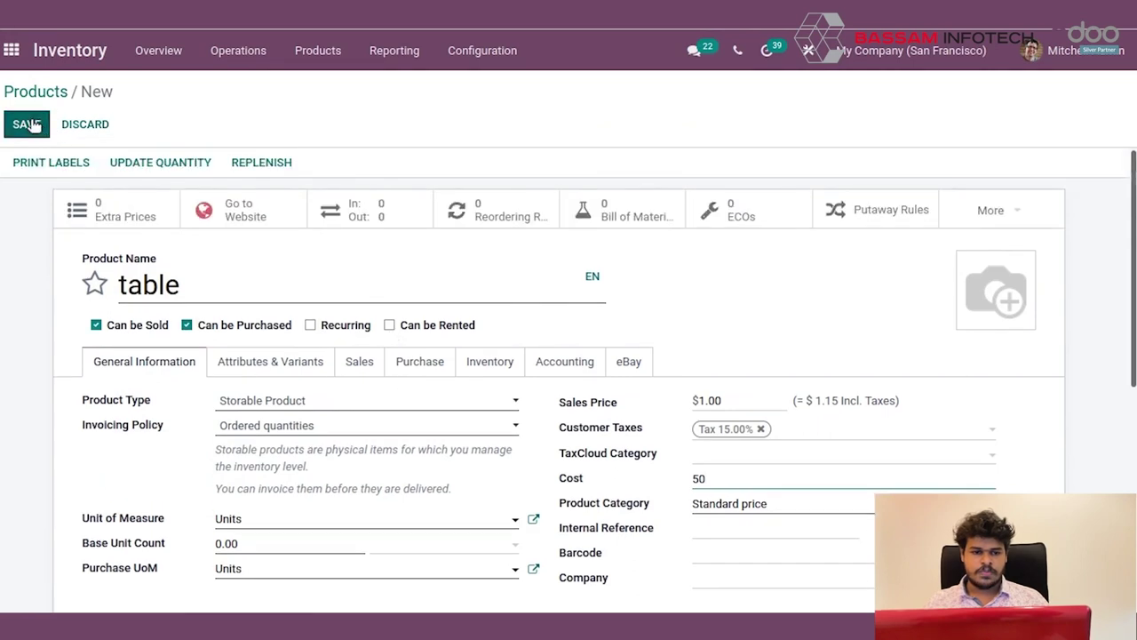
click(26, 125)
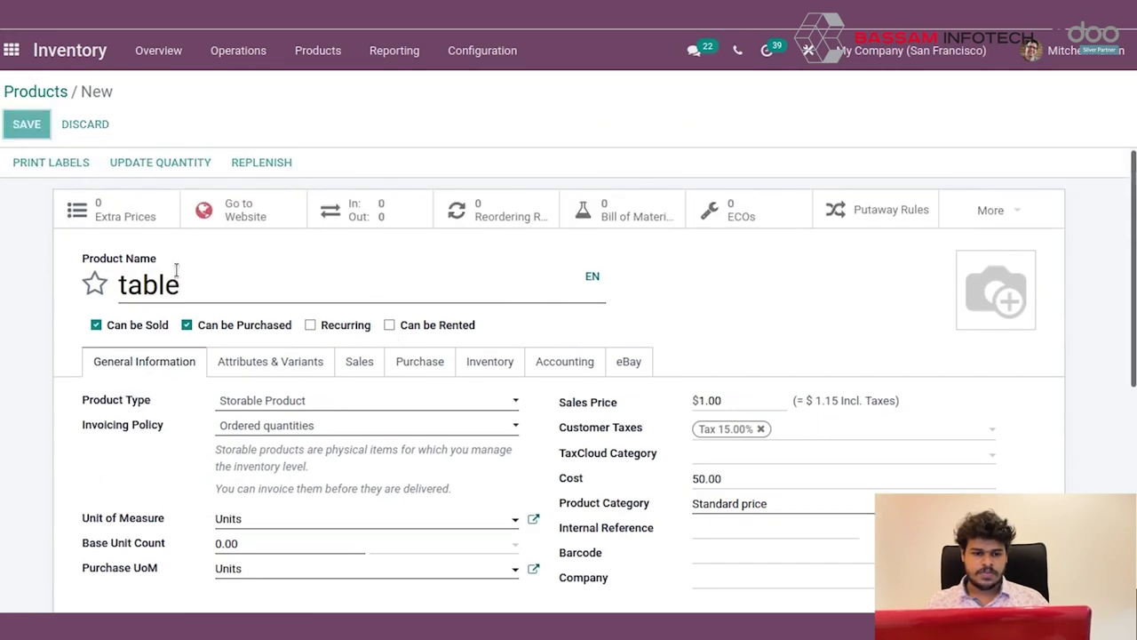
- Switch to the Purchase app and start a new request for quotation with BE Company CoA as supplier
click(11, 50)
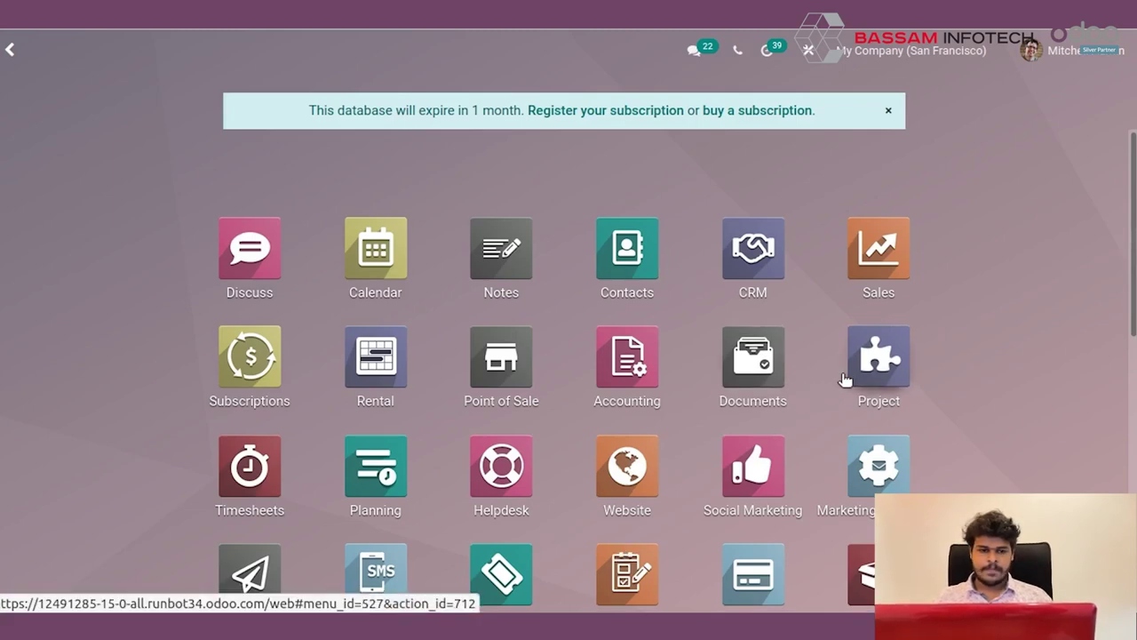
scroll(816, 431, down, 2)
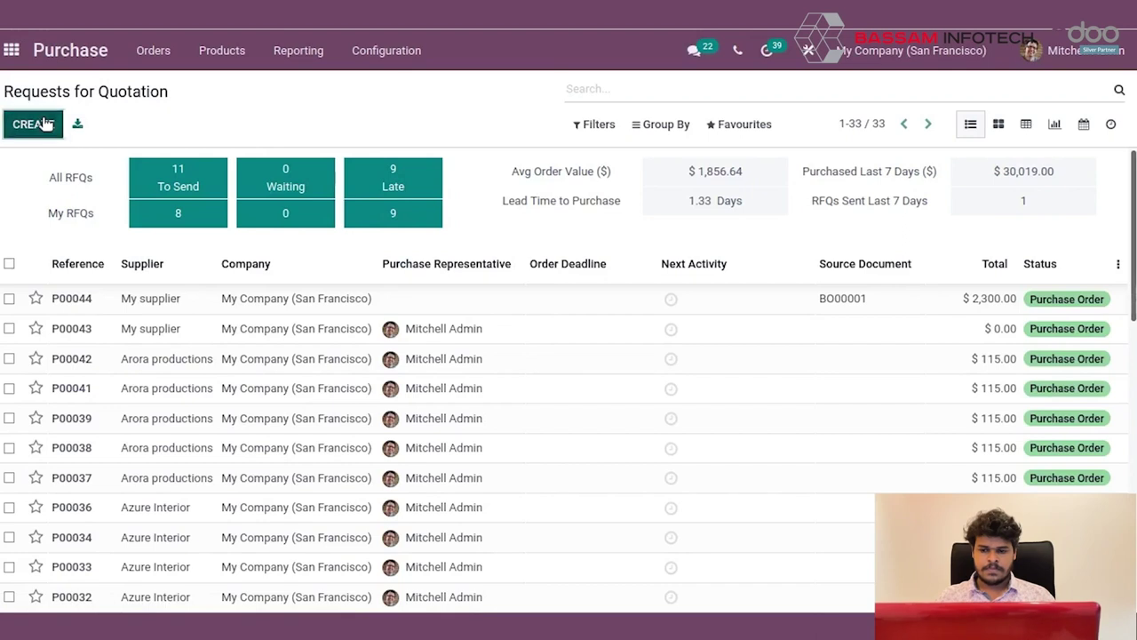
key(alt+c)
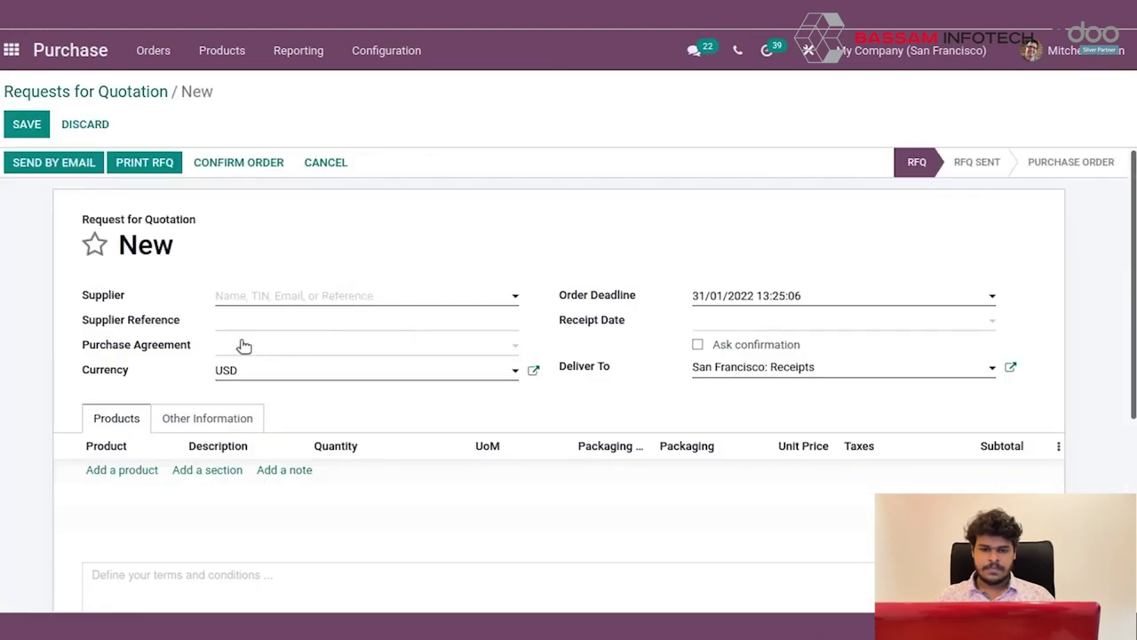
click(262, 302)
click(266, 346)
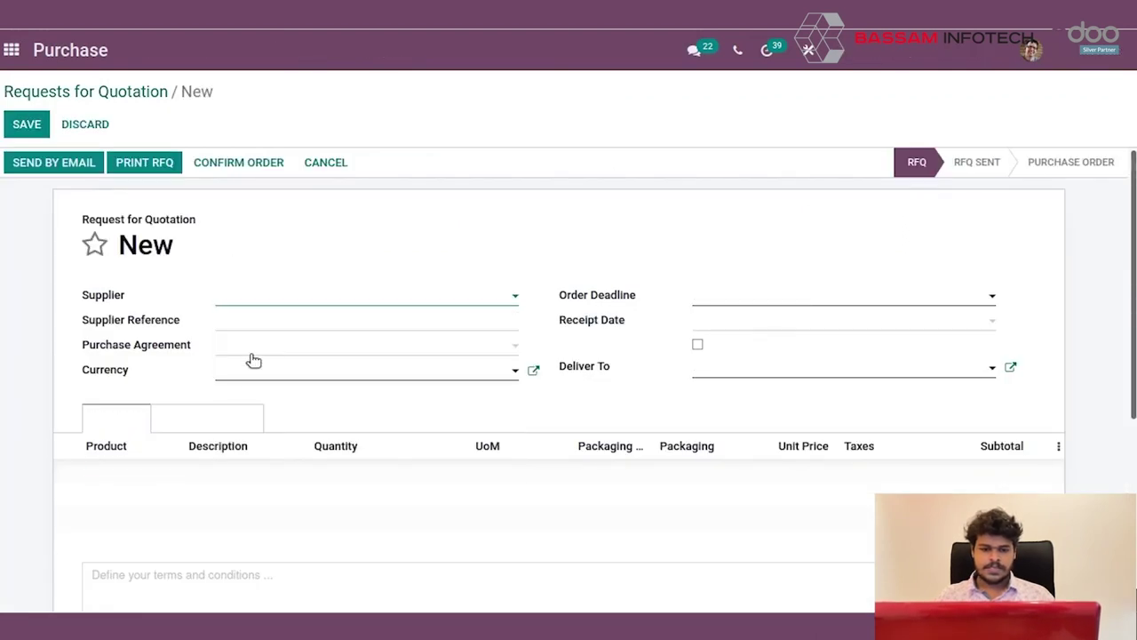
- Add the product "table" to the request for quotation with a quantity of 10
click(140, 470)
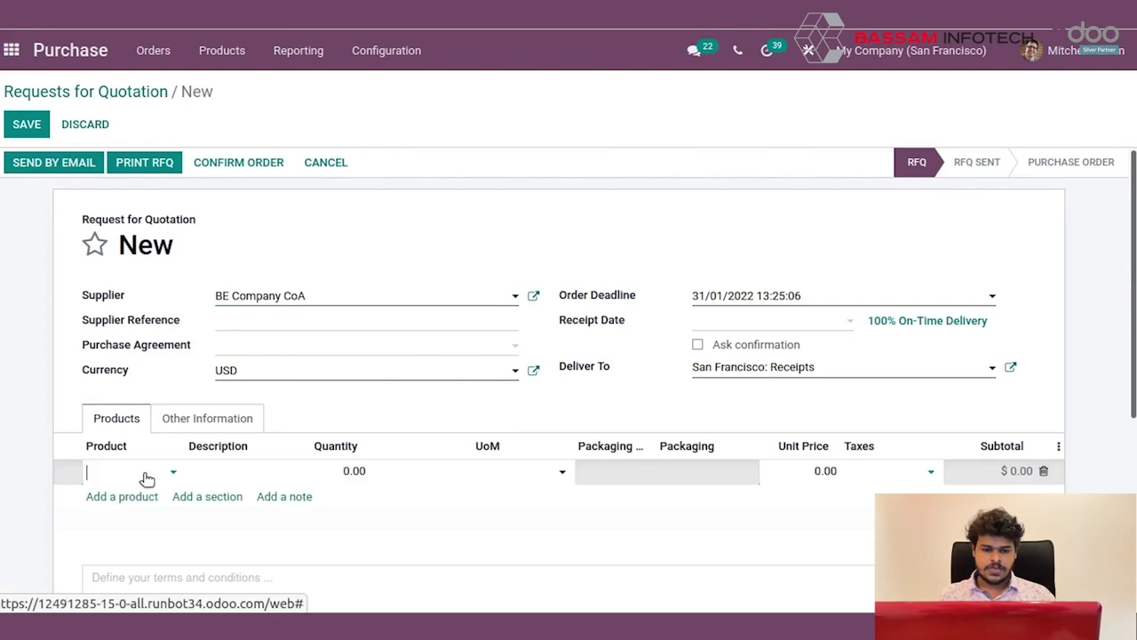
text(table)
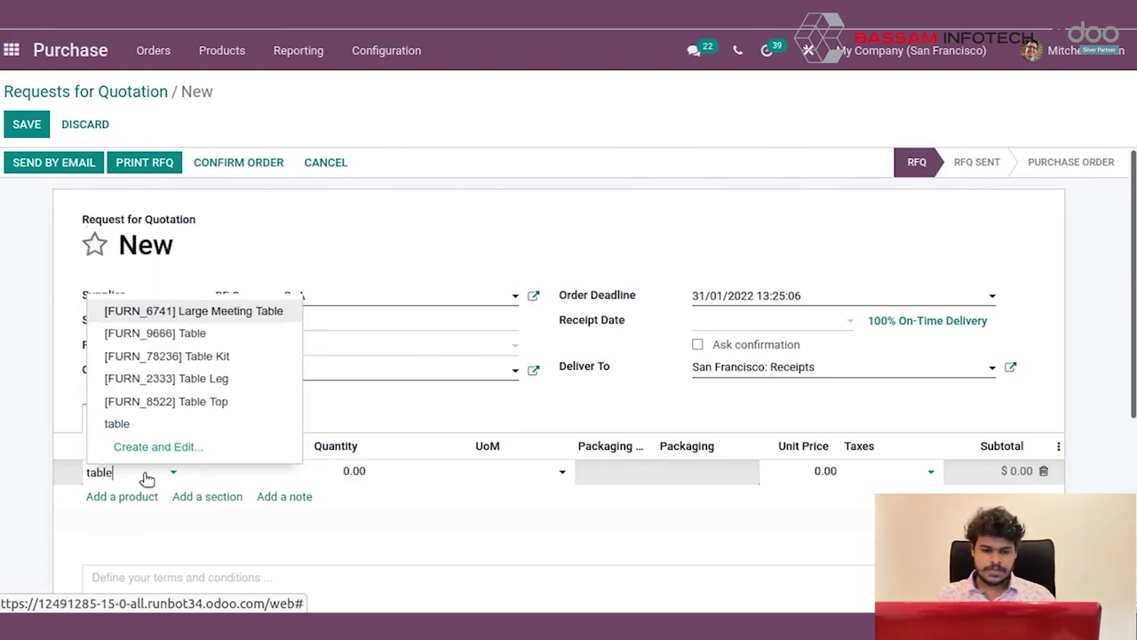
click(152, 425)
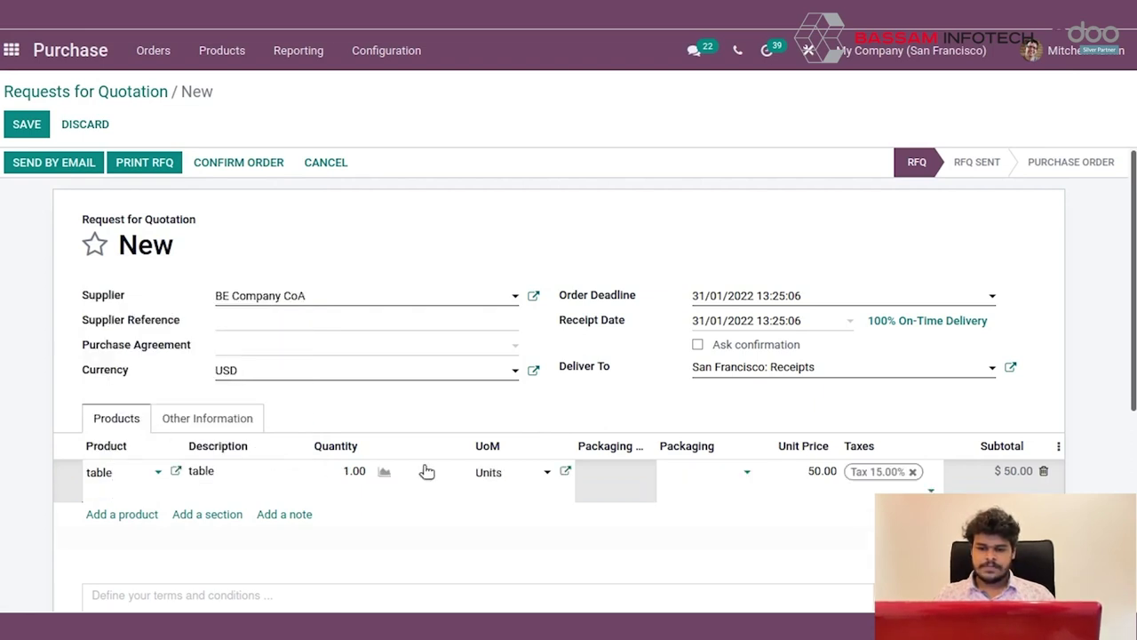
click(354, 471)
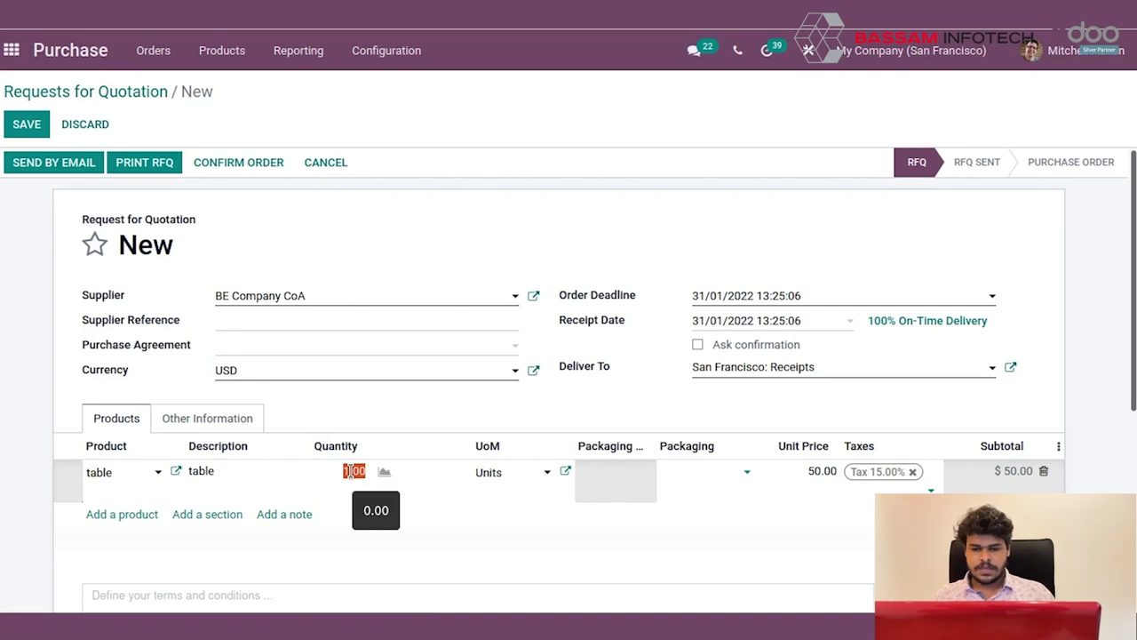
text(1)
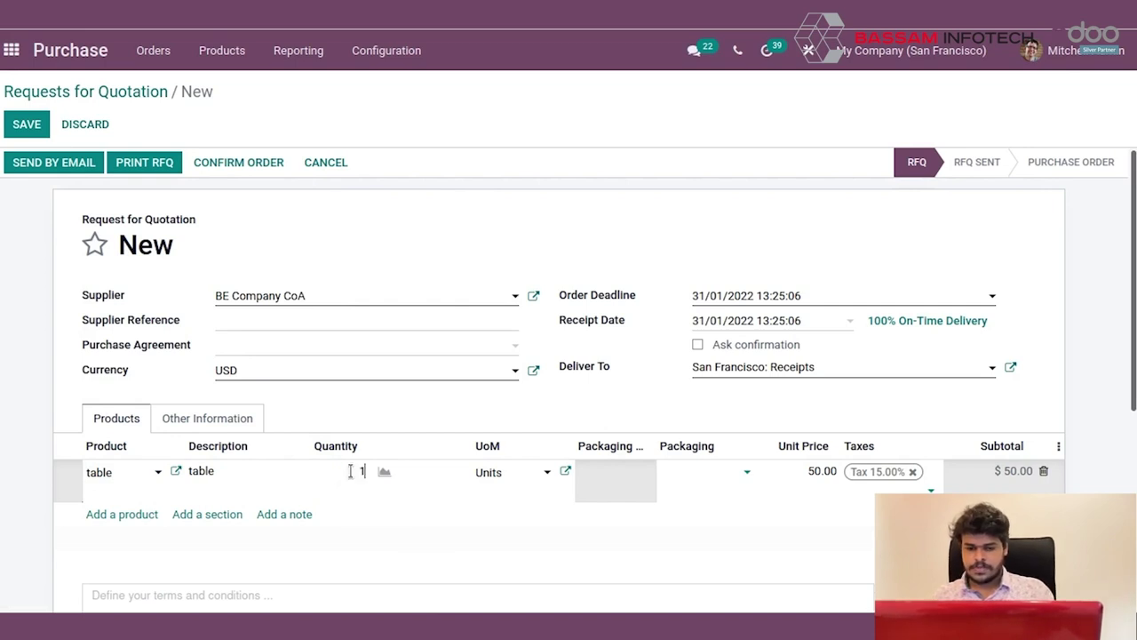
text(0)
- Set the table line's unit price to 100, and save and confirm the purchase order
click(816, 471)
text(1)
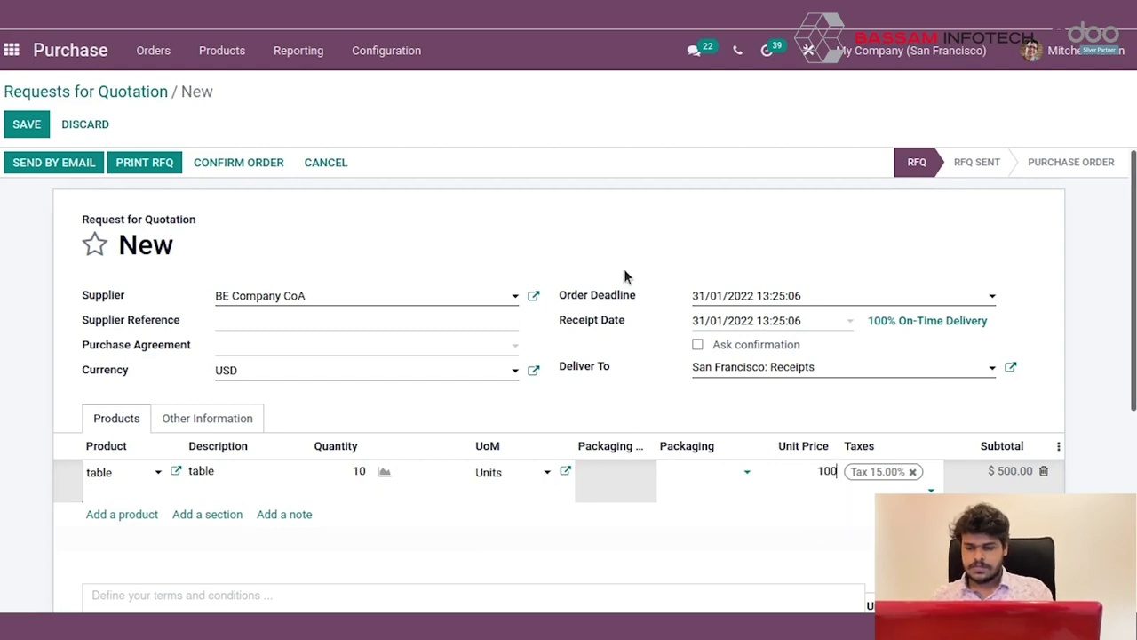
text(00)
click(606, 366)
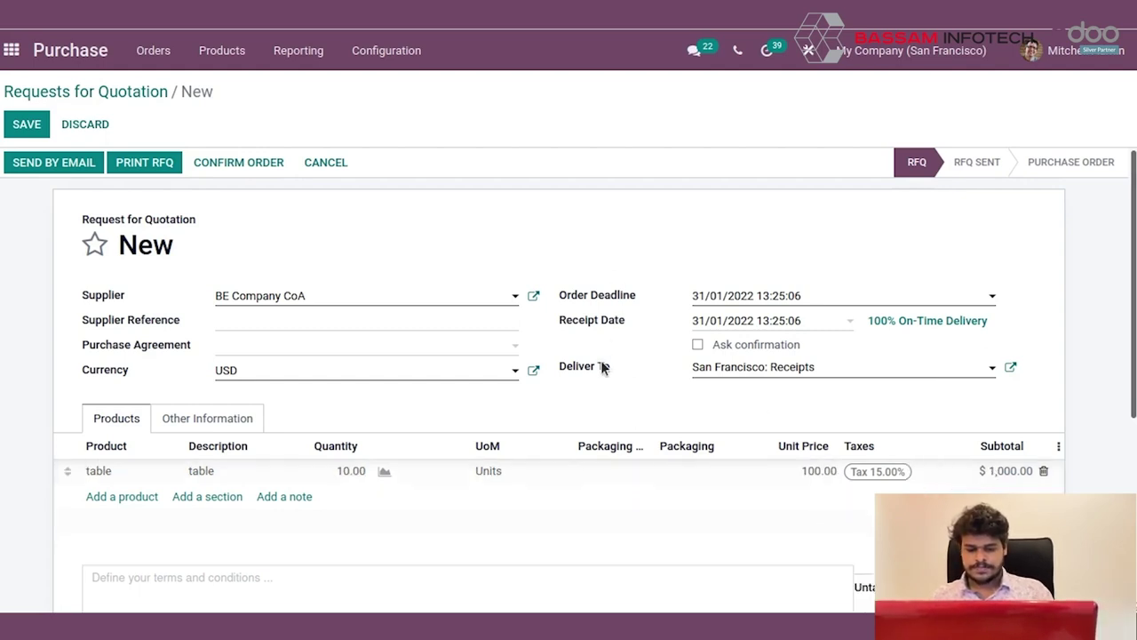
click(29, 124)
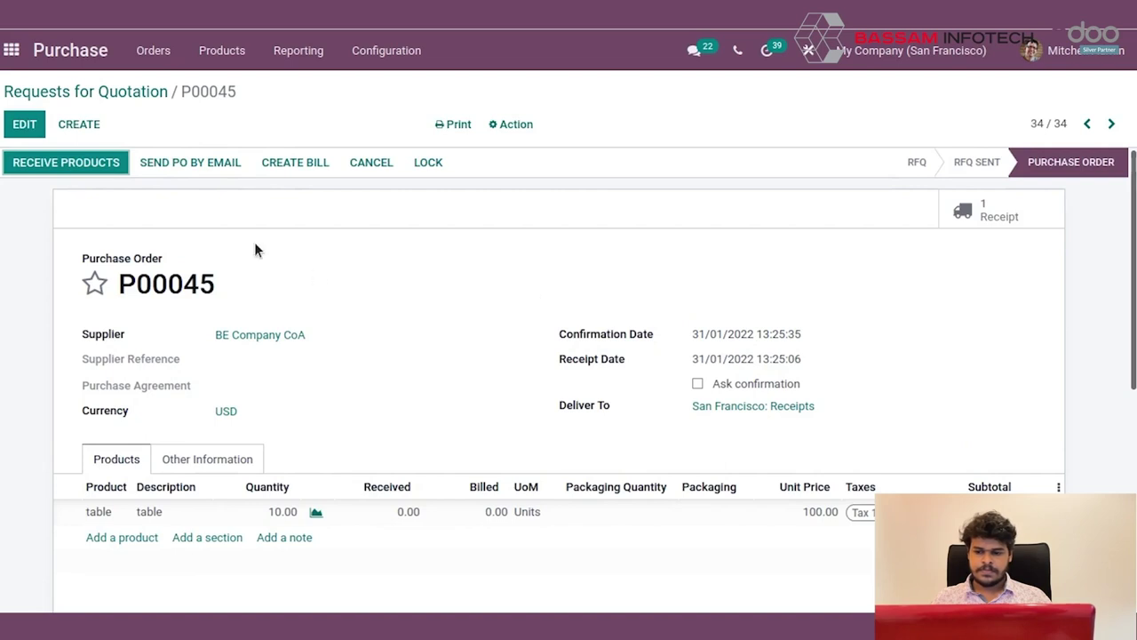
- Receive the ordered products by validating the receipt and applying the immediate transfer for all quantities
click(96, 162)
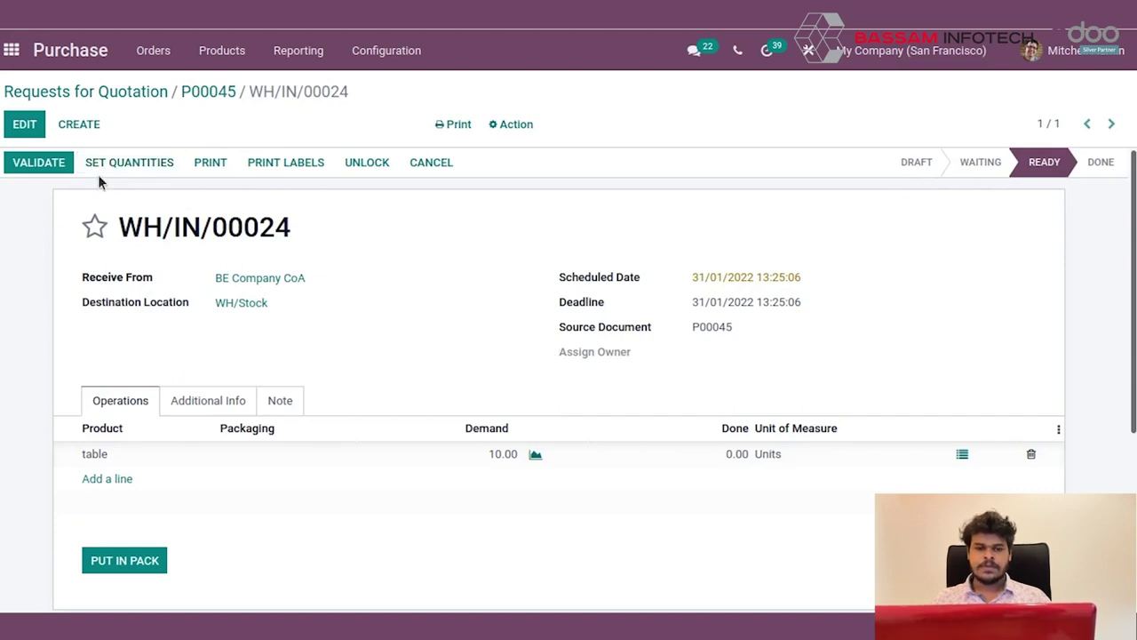
click(42, 162)
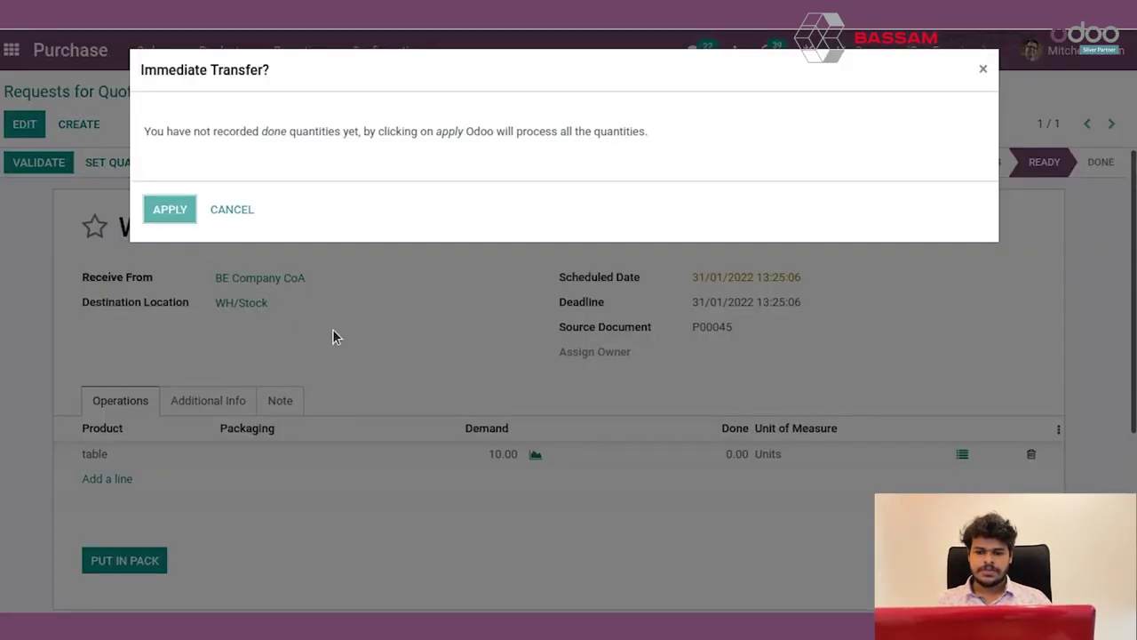
key(Return)
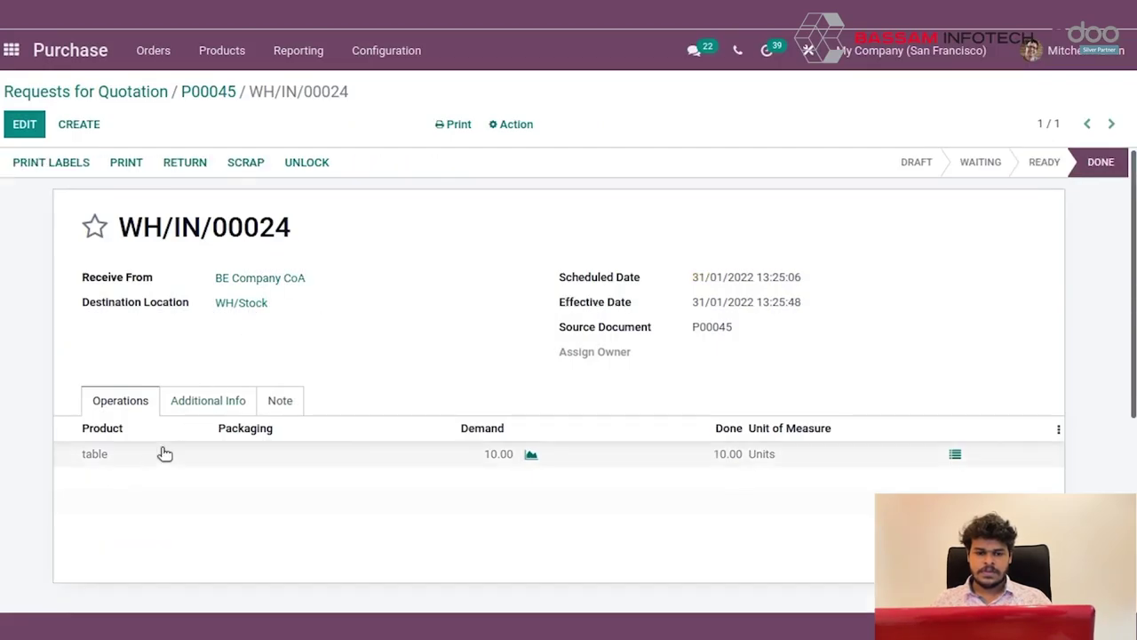
- Open the table's product record from its line on the receipt
click(97, 454)
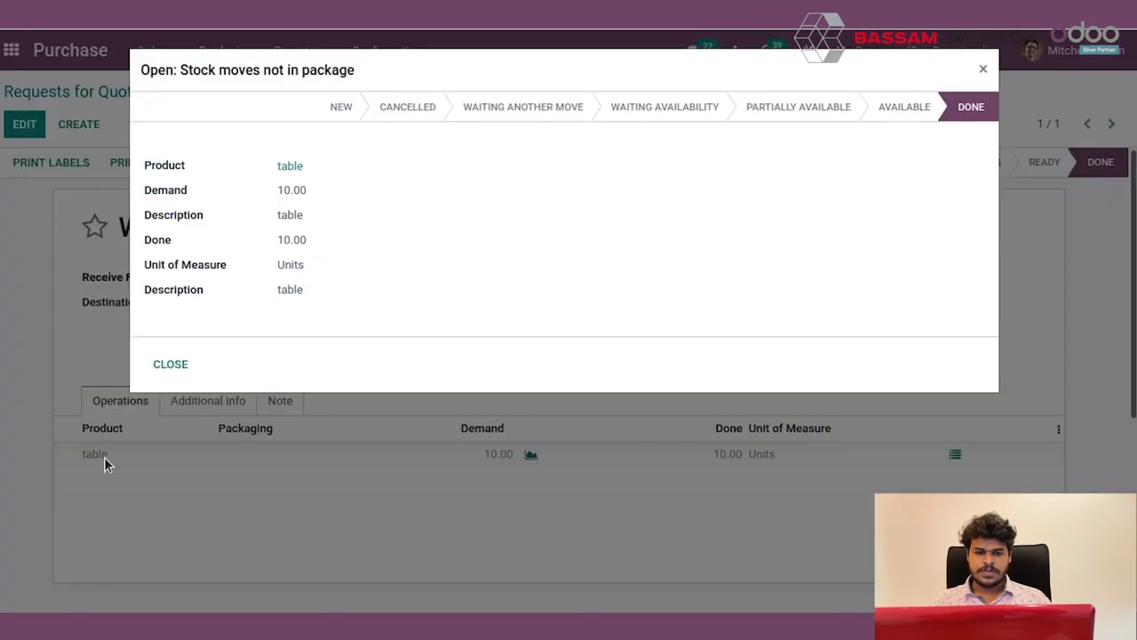
key(Escape)
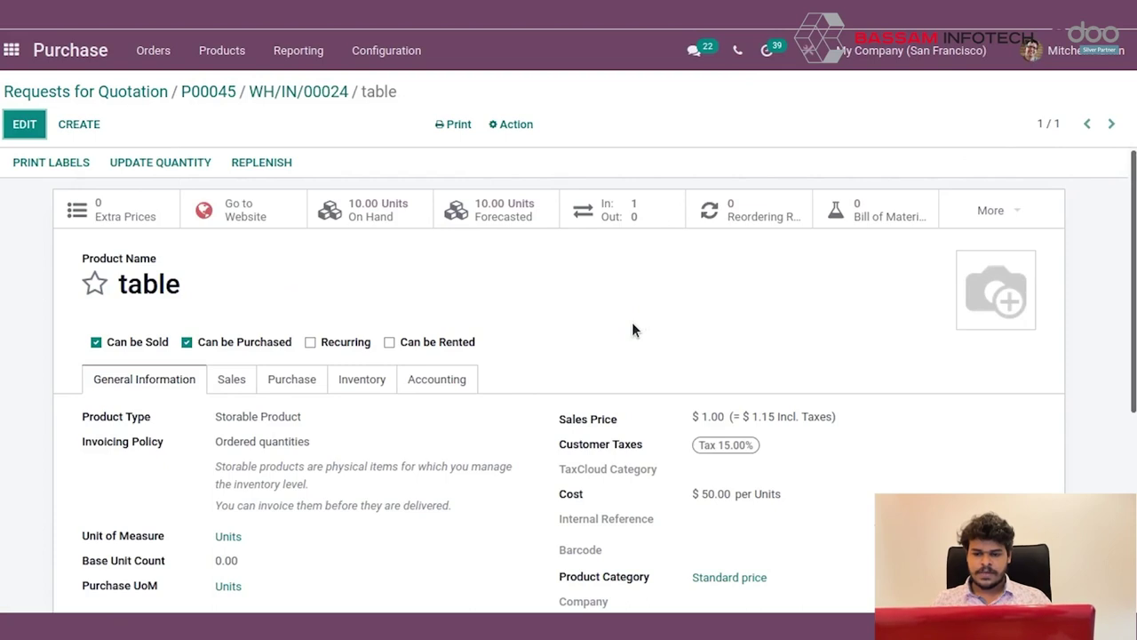
- Check the cost and product category on the table's product record
scroll(632, 321, down, 2)
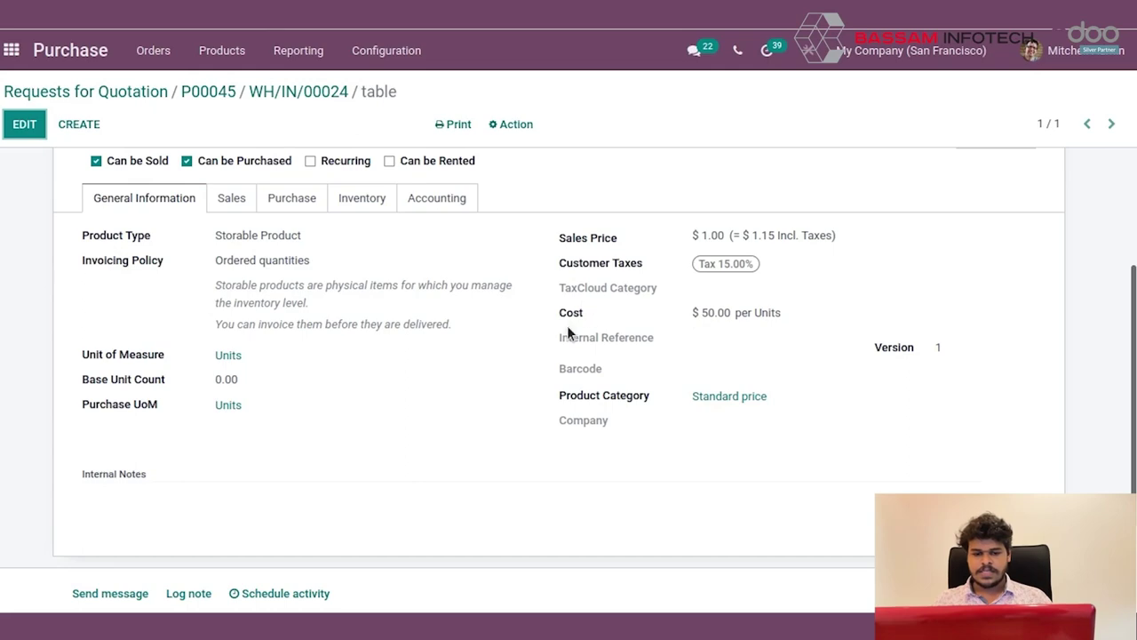
scroll(567, 325, up, 2)
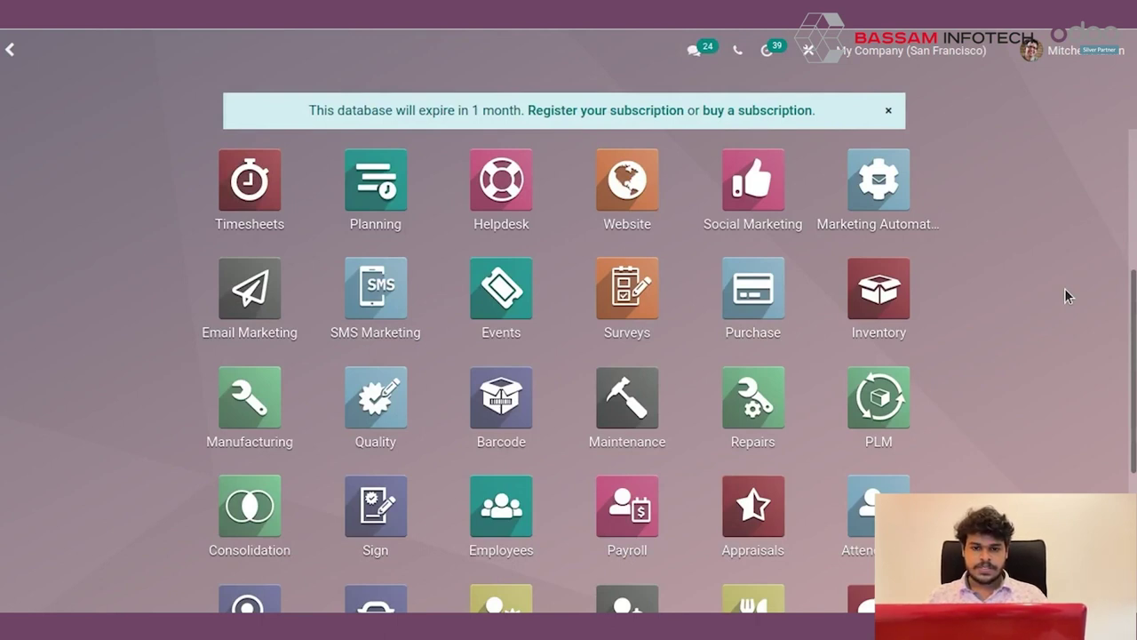
- Switch to the Inventory app and start a new product category named "Average"
click(873, 303)
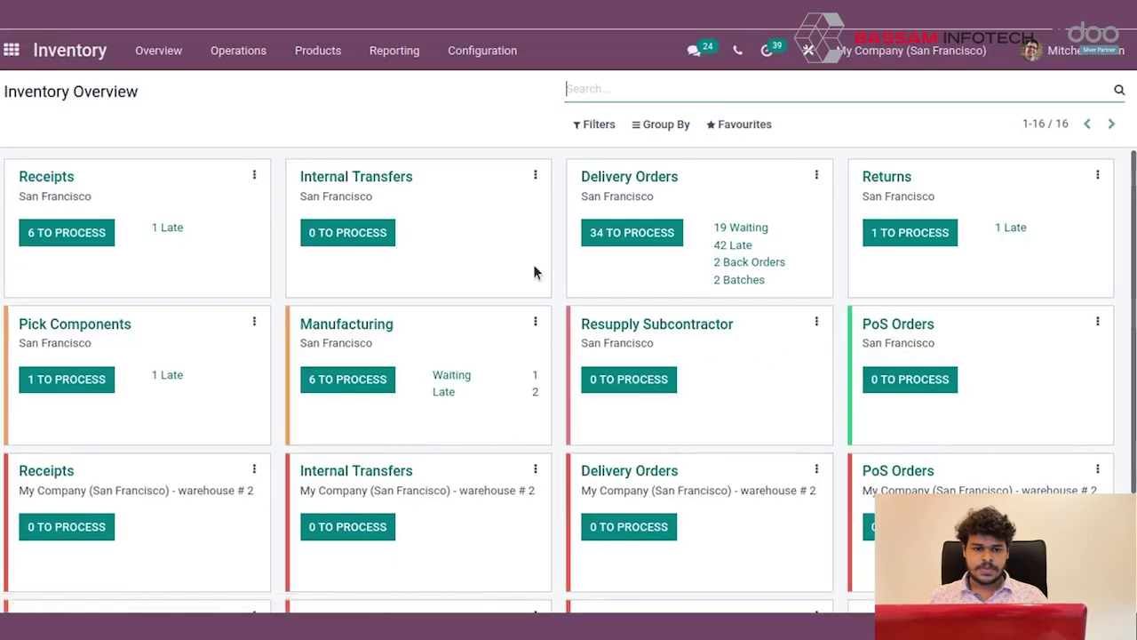
click(469, 55)
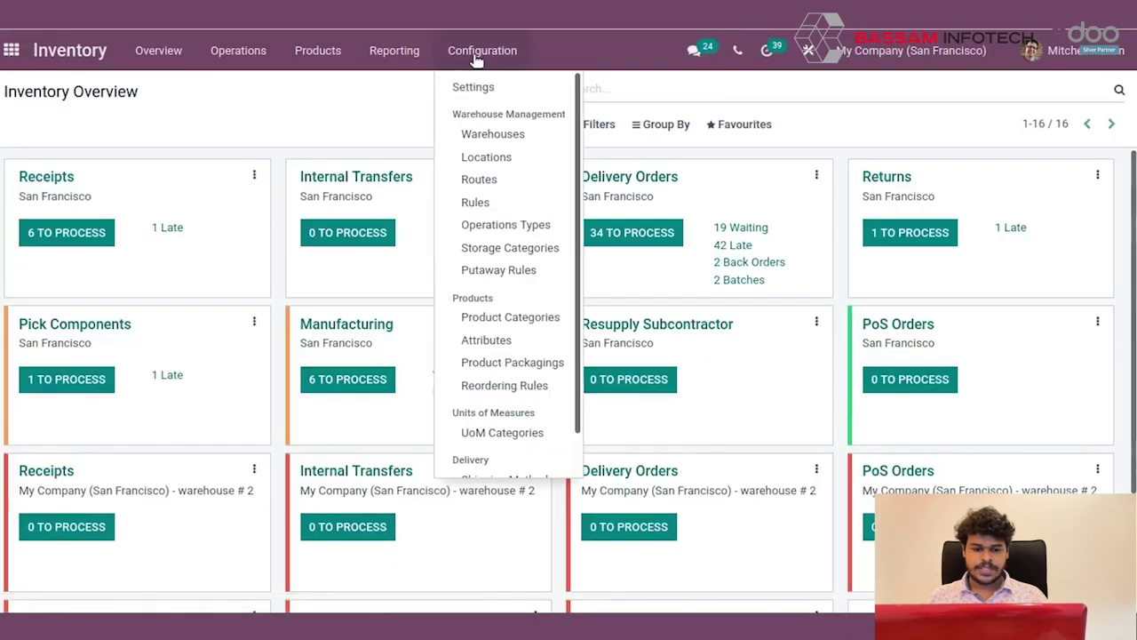
click(501, 316)
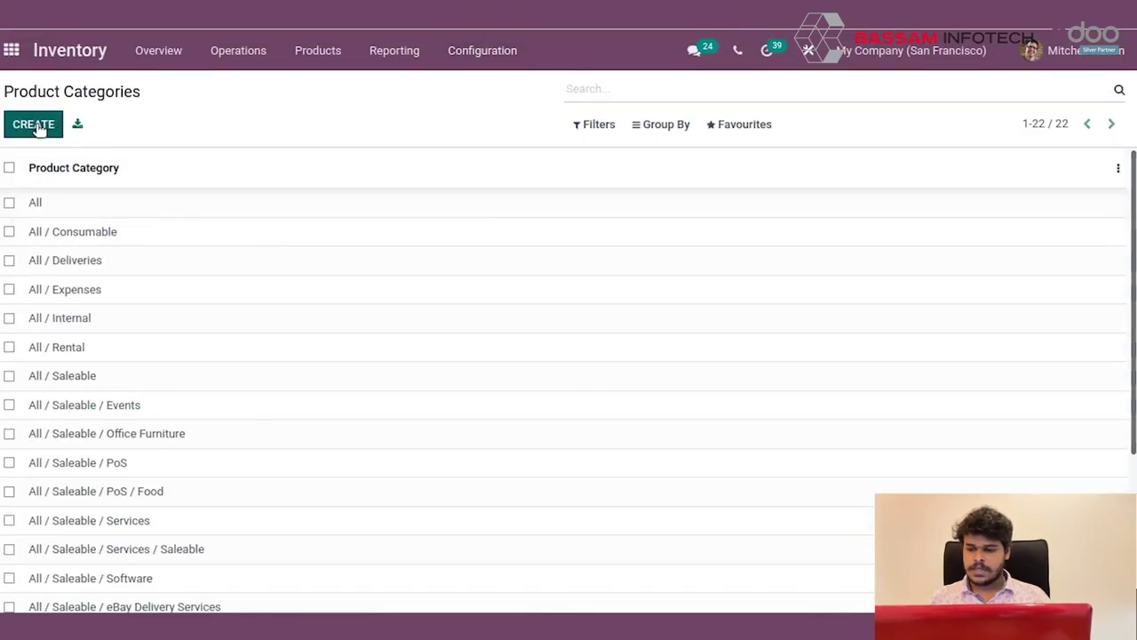
click(36, 126)
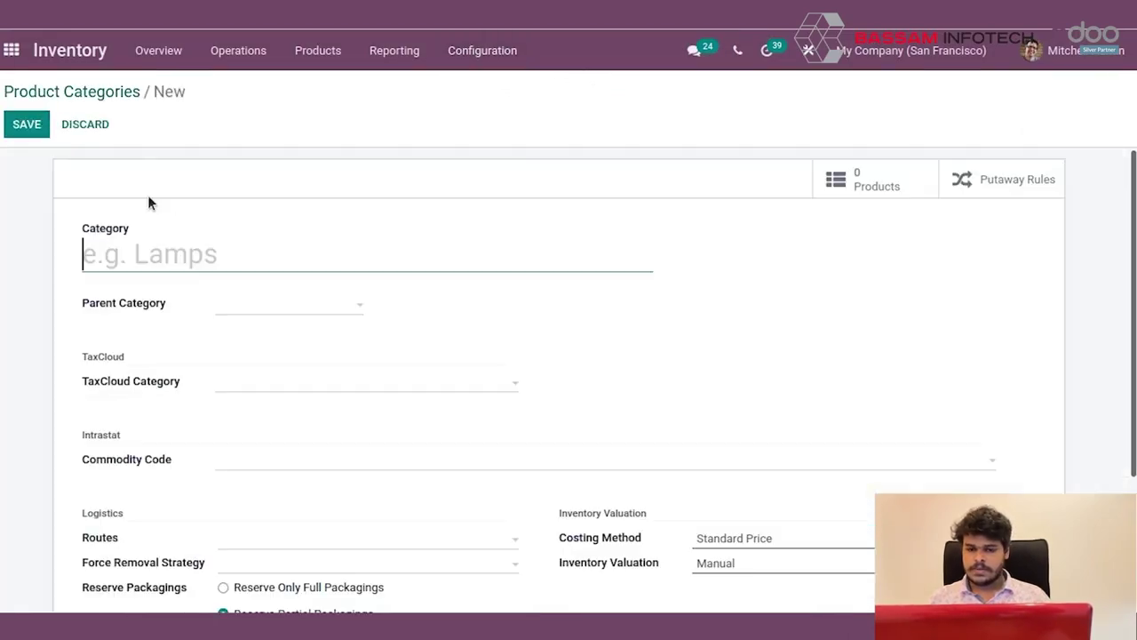
right_click(160, 256)
click(191, 357)
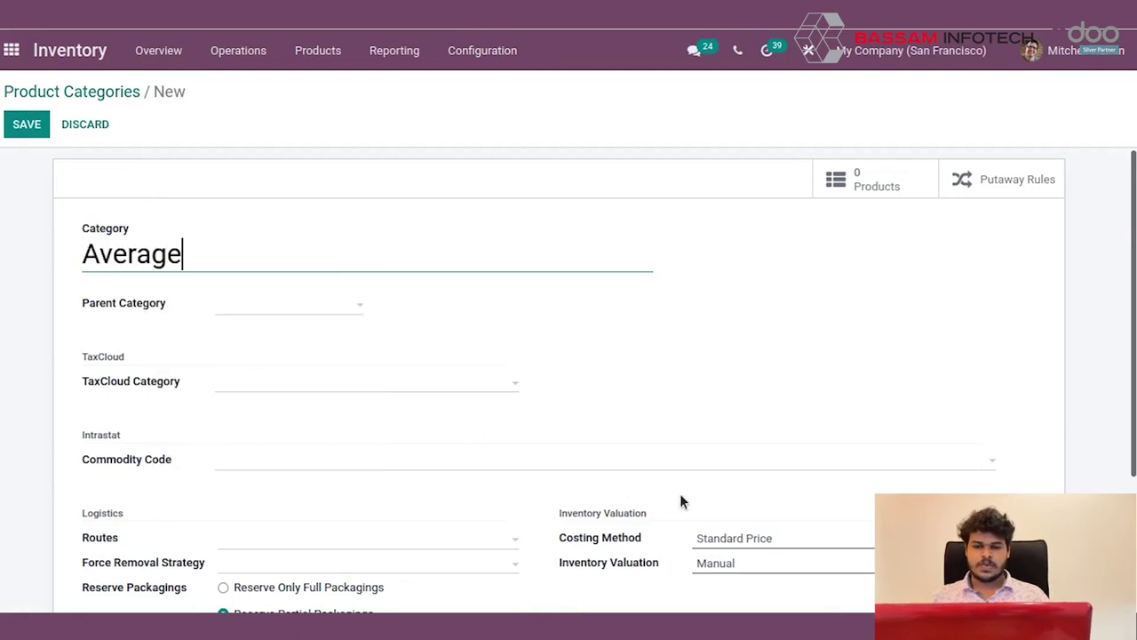
- Set the category's costing method to Average Cost (AVCO) and save the category
click(713, 539)
click(722, 514)
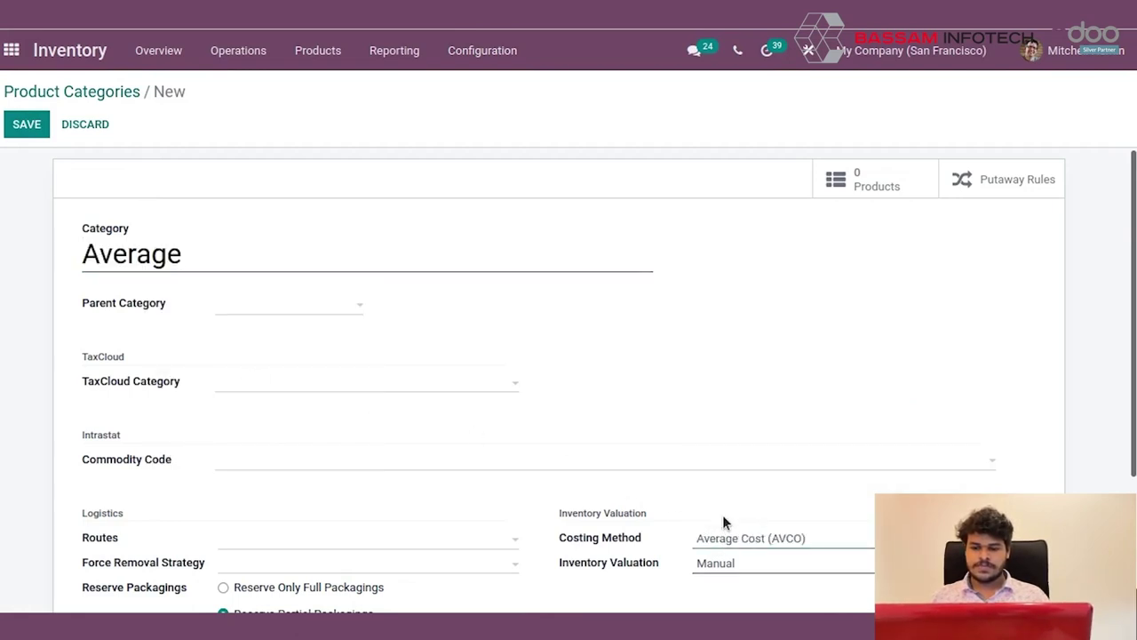
click(24, 125)
- Start a new product in Inventory and name it "table b"
click(316, 50)
click(311, 87)
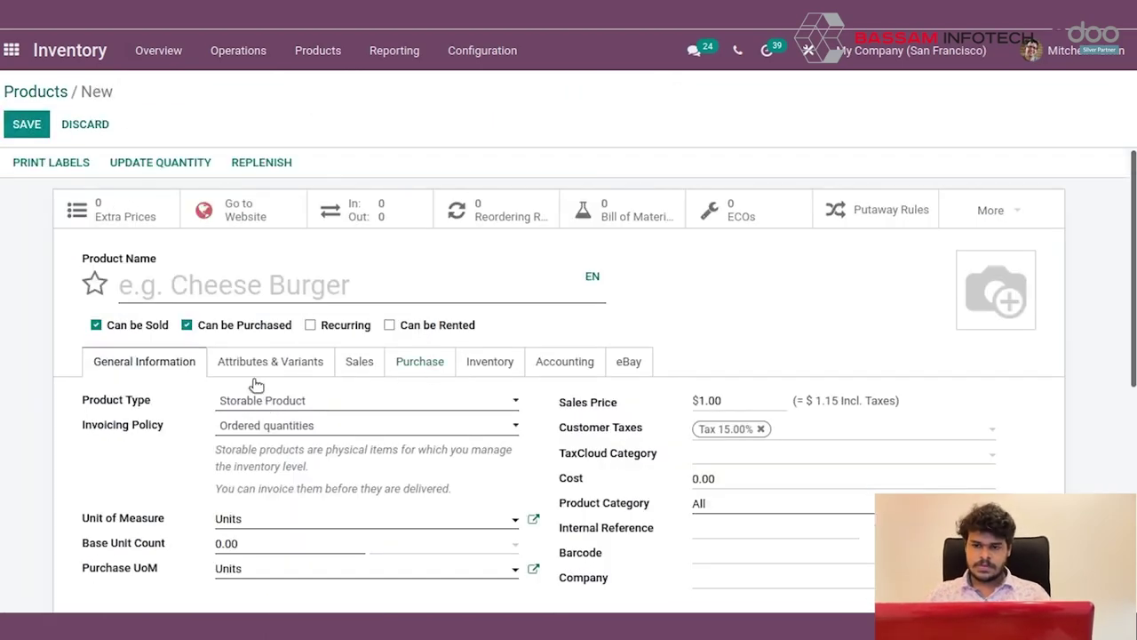
click(181, 285)
text(t)
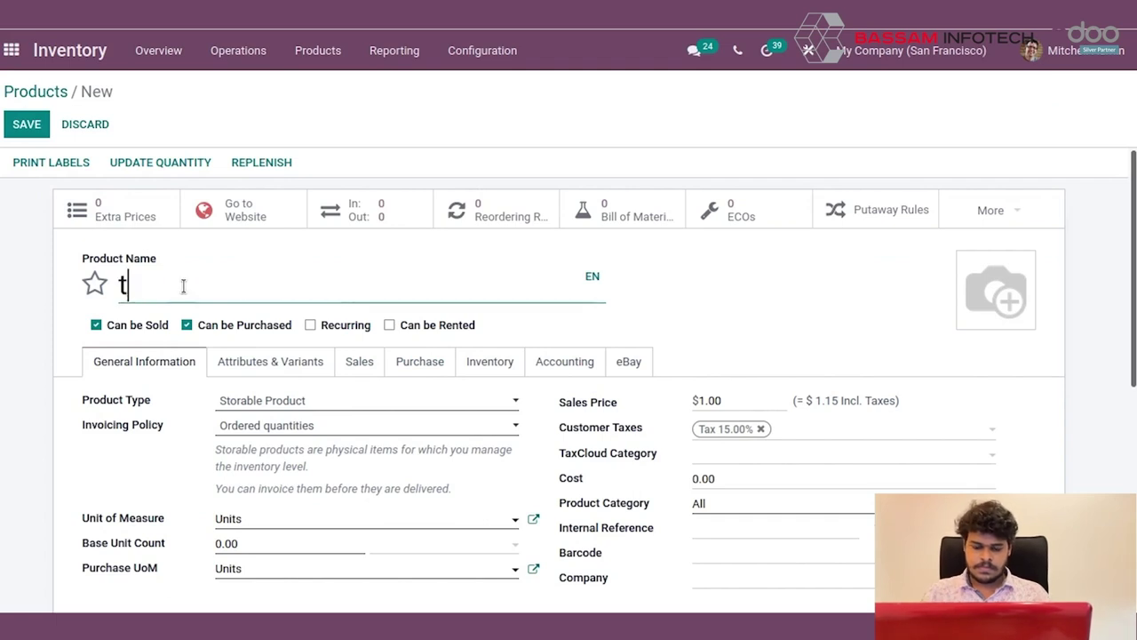
text(able)
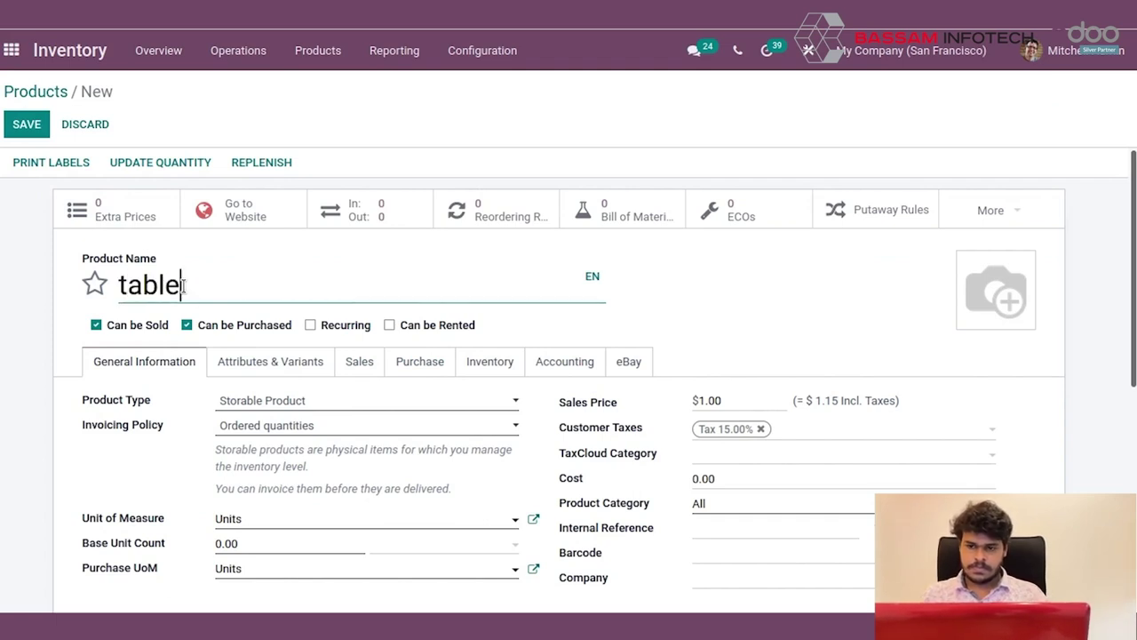
text(b)
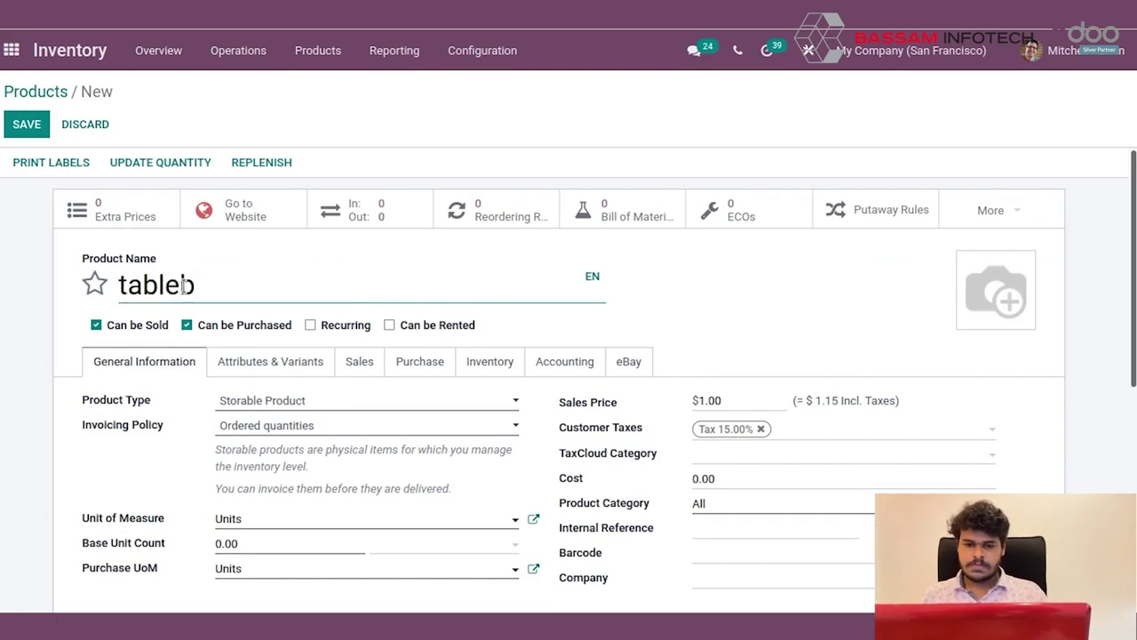
click(183, 285)
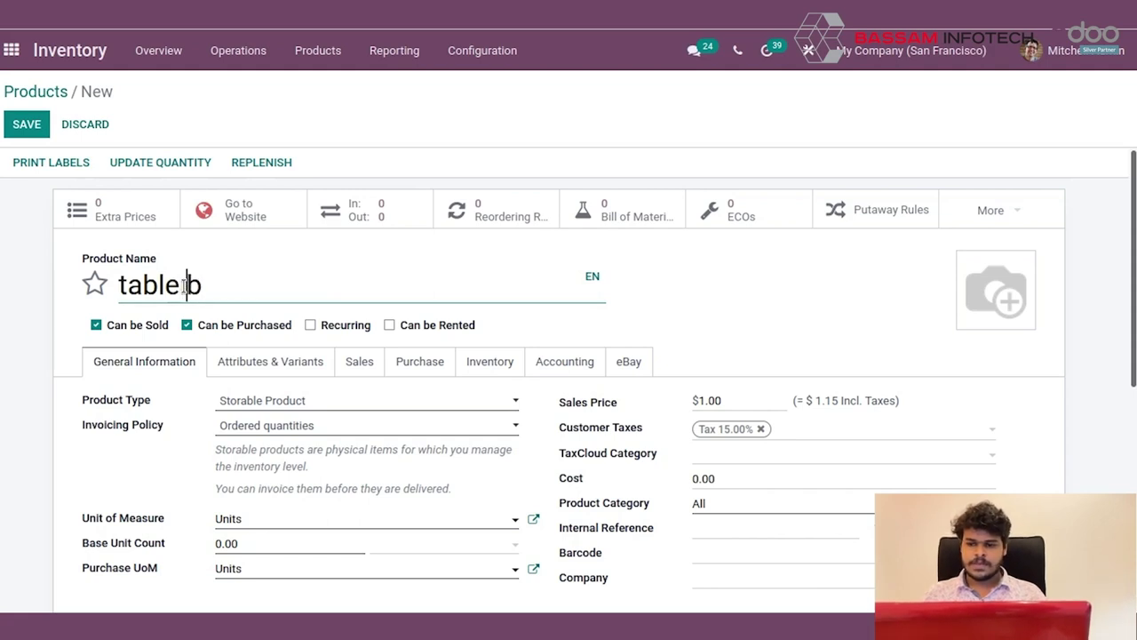
- Assign the product category "Average" to table b and save the product
click(707, 504)
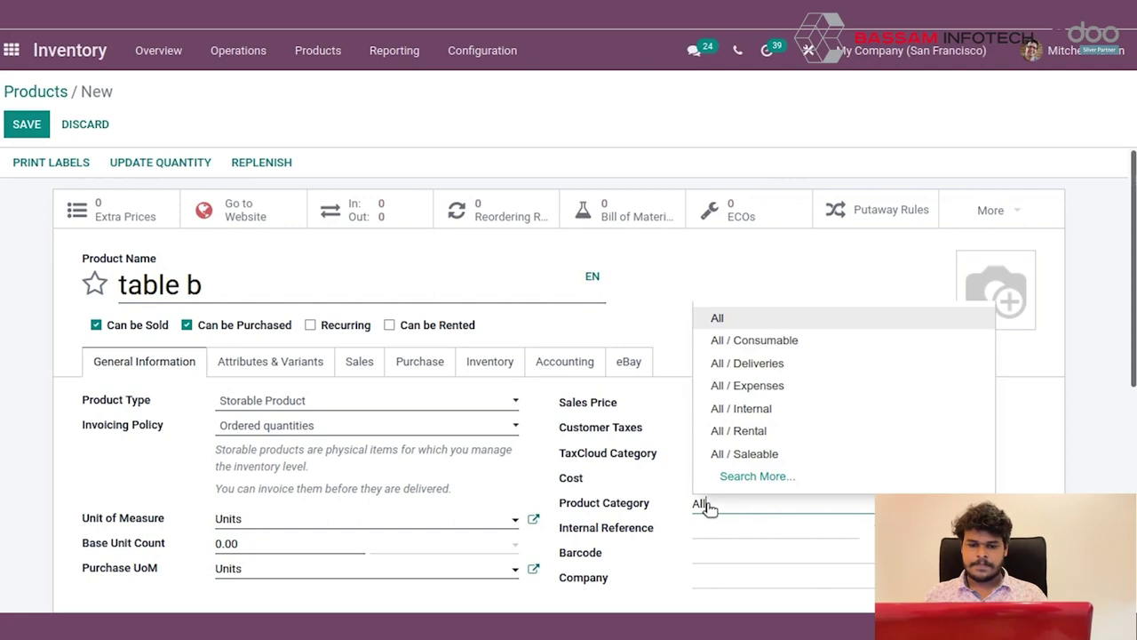
key(BackSpace)
key(BackSpace)
key(BackSpace)
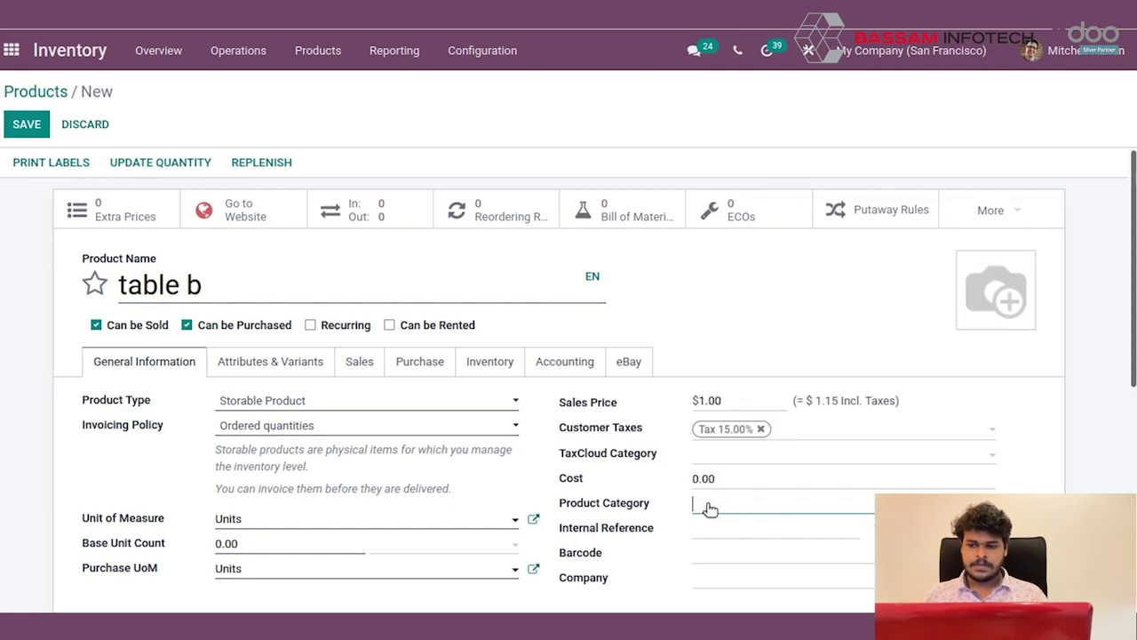
text(Average)
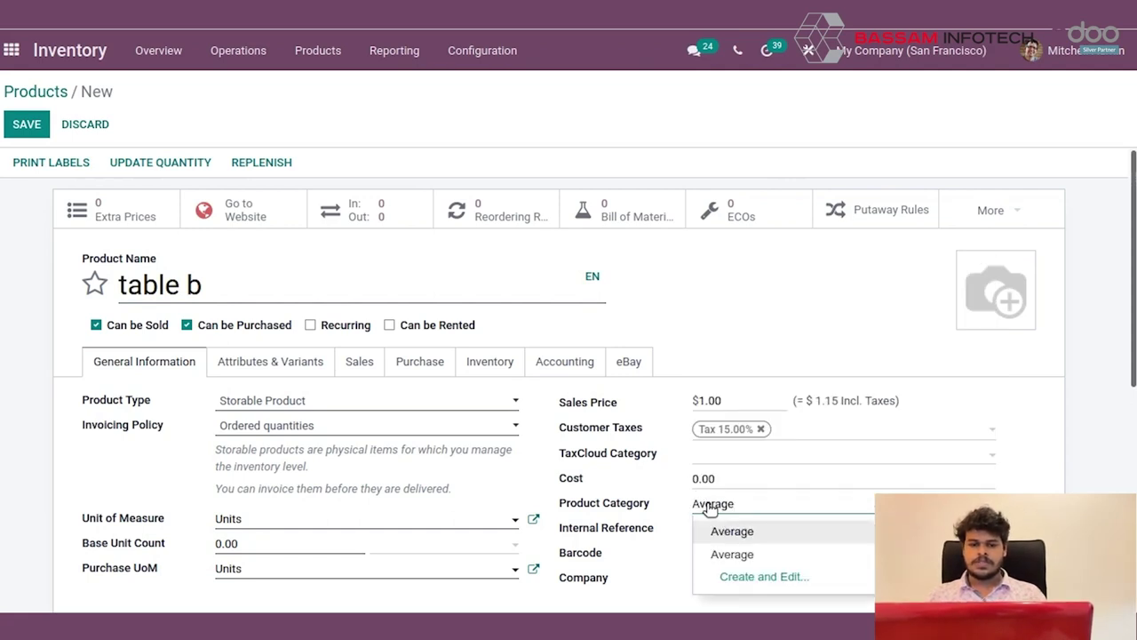
click(715, 531)
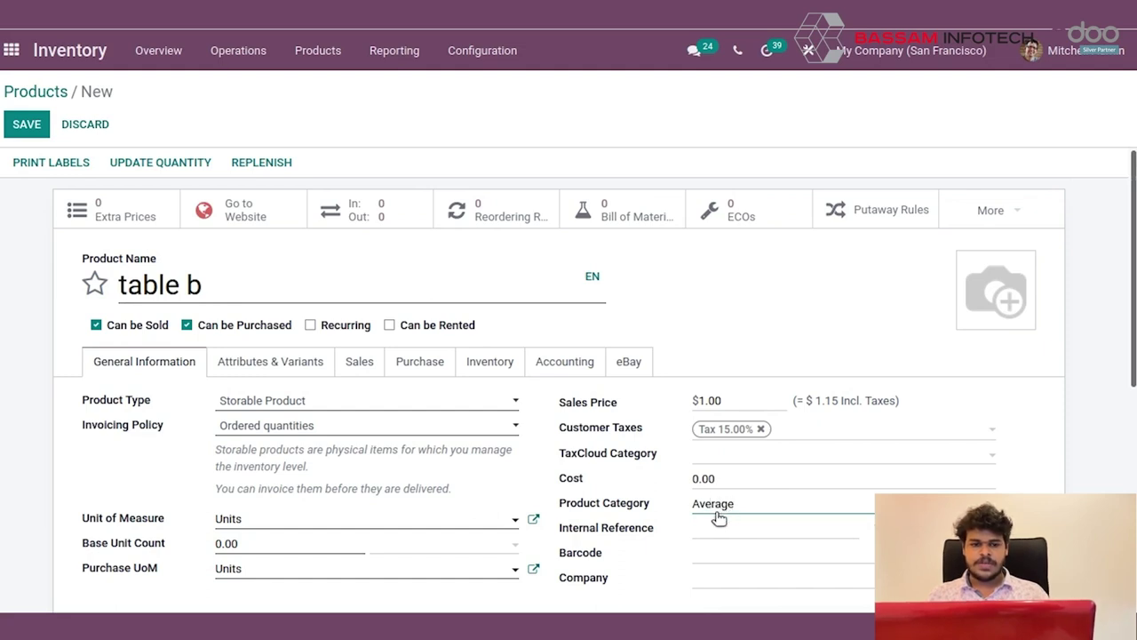
click(35, 126)
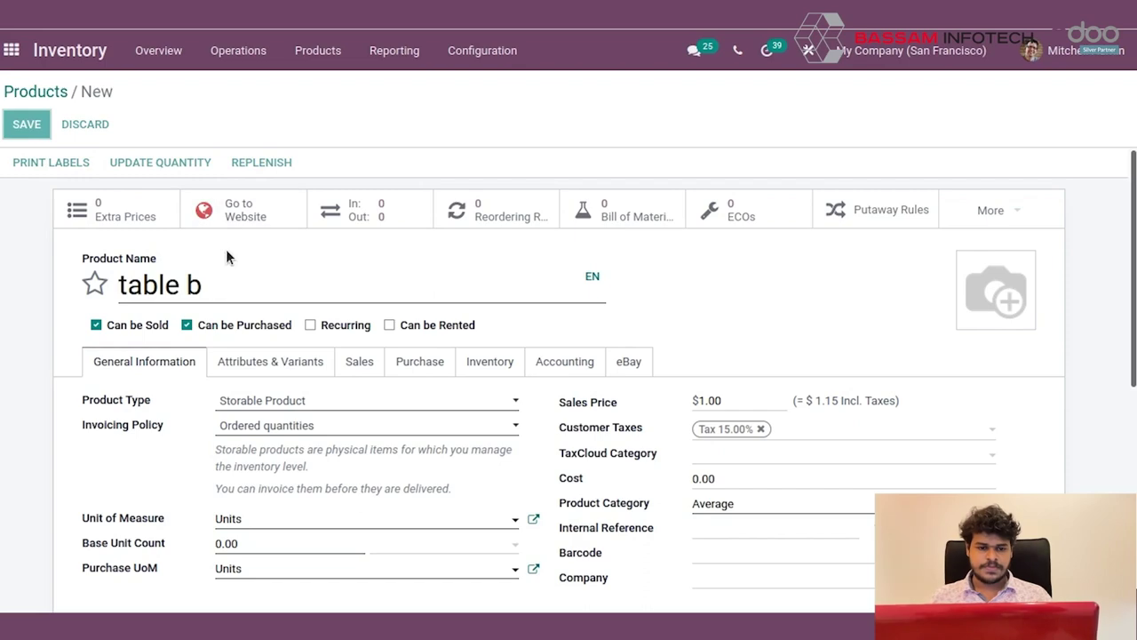
- Switch to the Purchase app and start a new request for quotation with the product "table b"
click(10, 50)
click(760, 487)
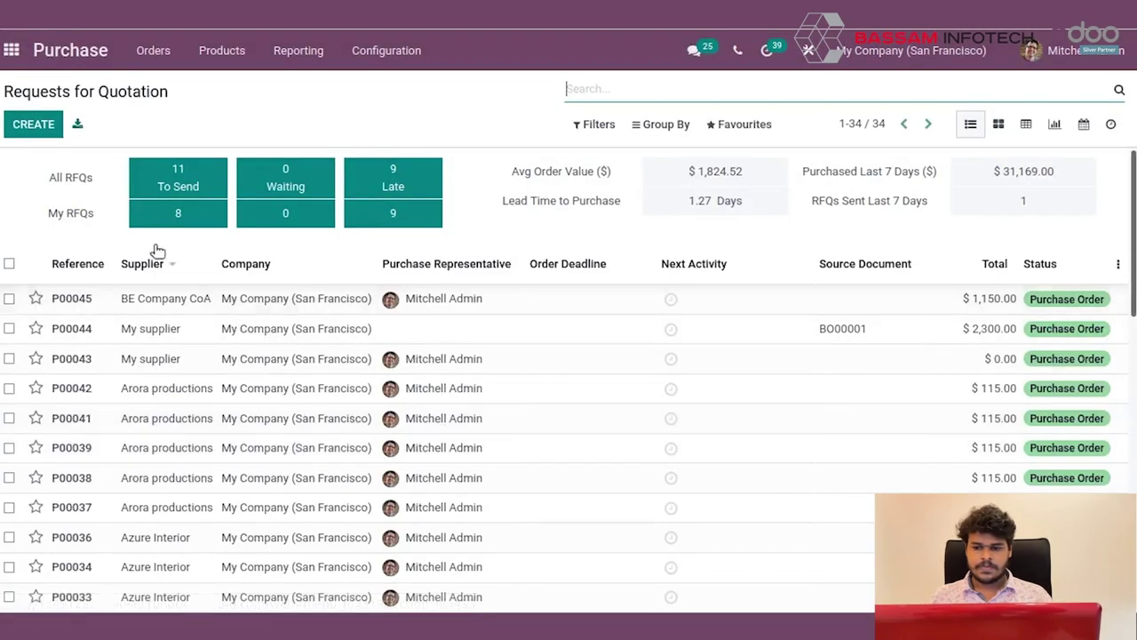
click(33, 124)
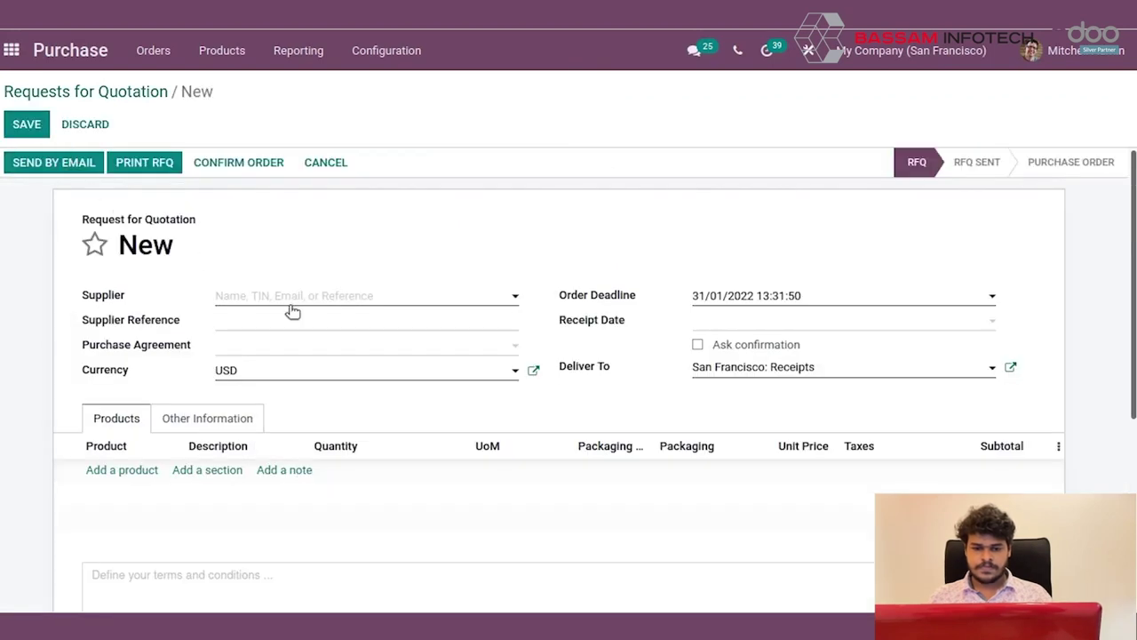
click(111, 472)
text(table)
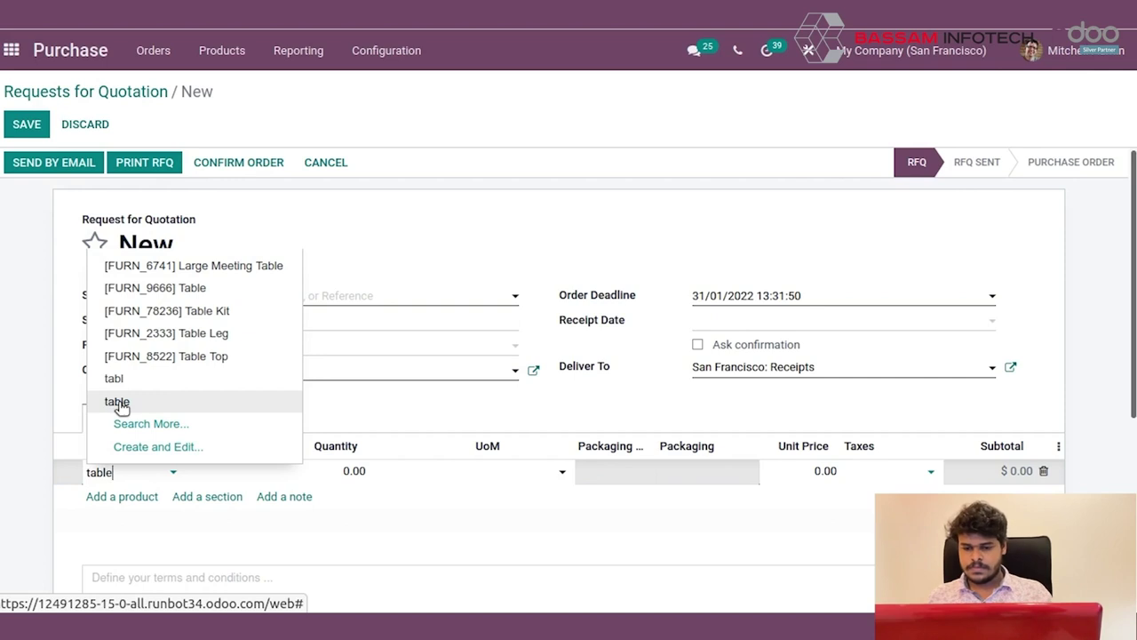
click(134, 425)
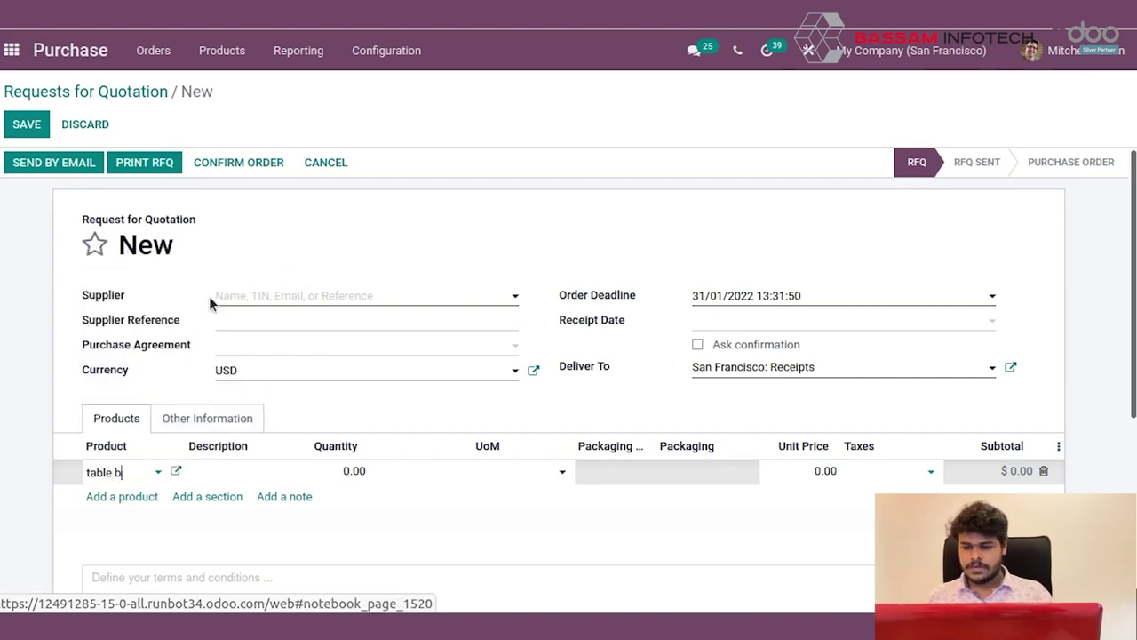
- Choose Arora productions as the supplier and set the table b line's unit price to 10
click(239, 295)
click(272, 368)
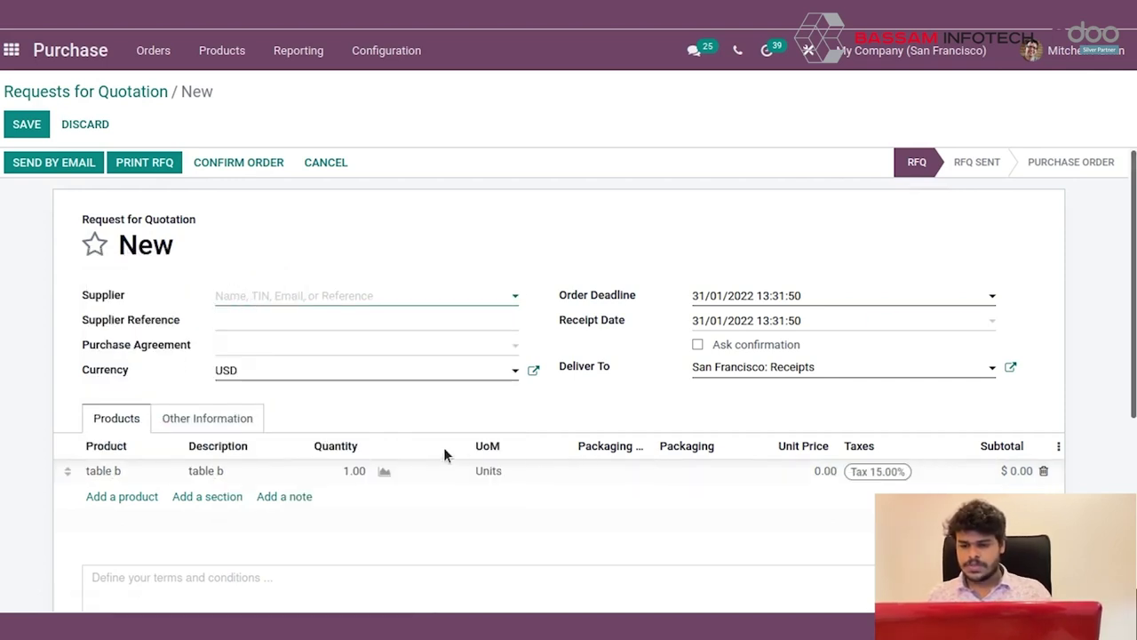
click(821, 471)
text(10)
click(353, 471)
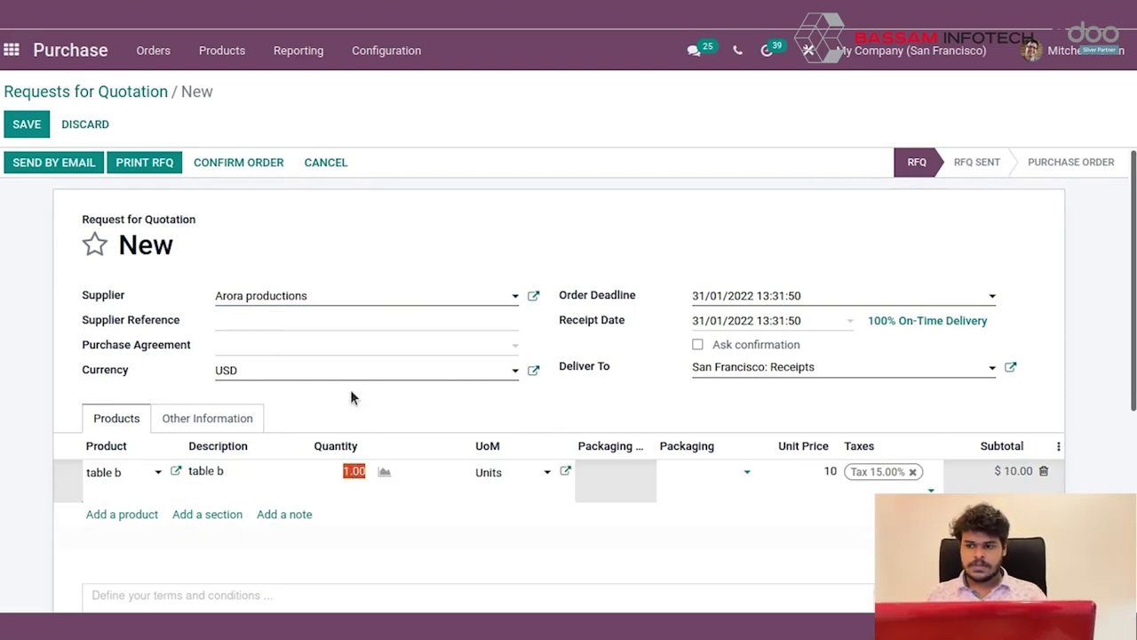
- Save the request for quotation and confirm it as a purchase order
click(360, 254)
click(26, 126)
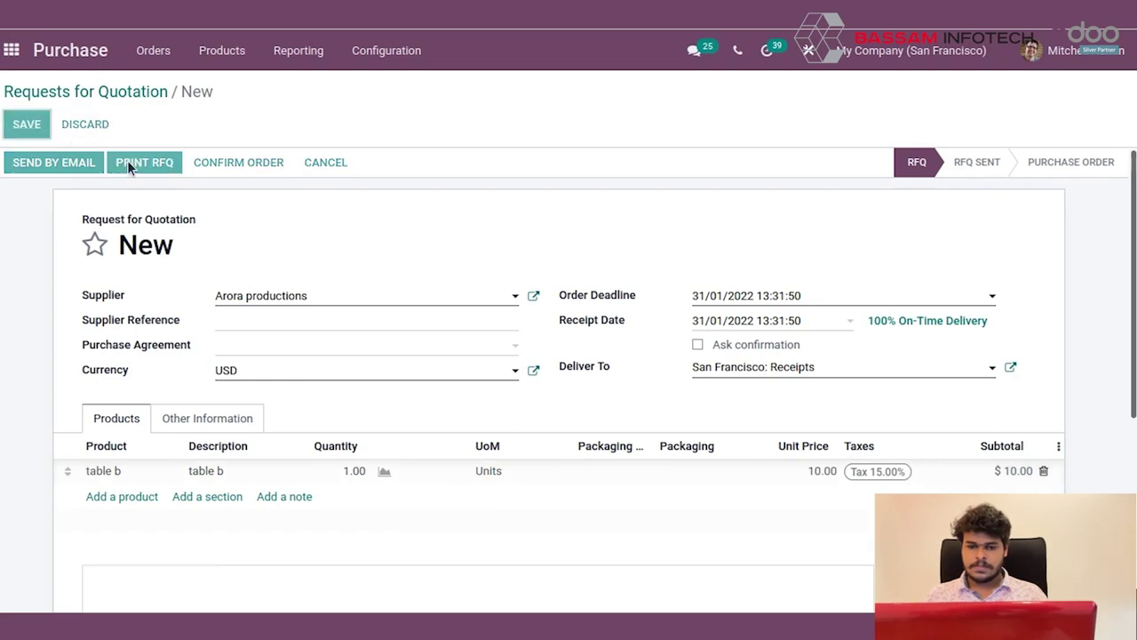
click(240, 163)
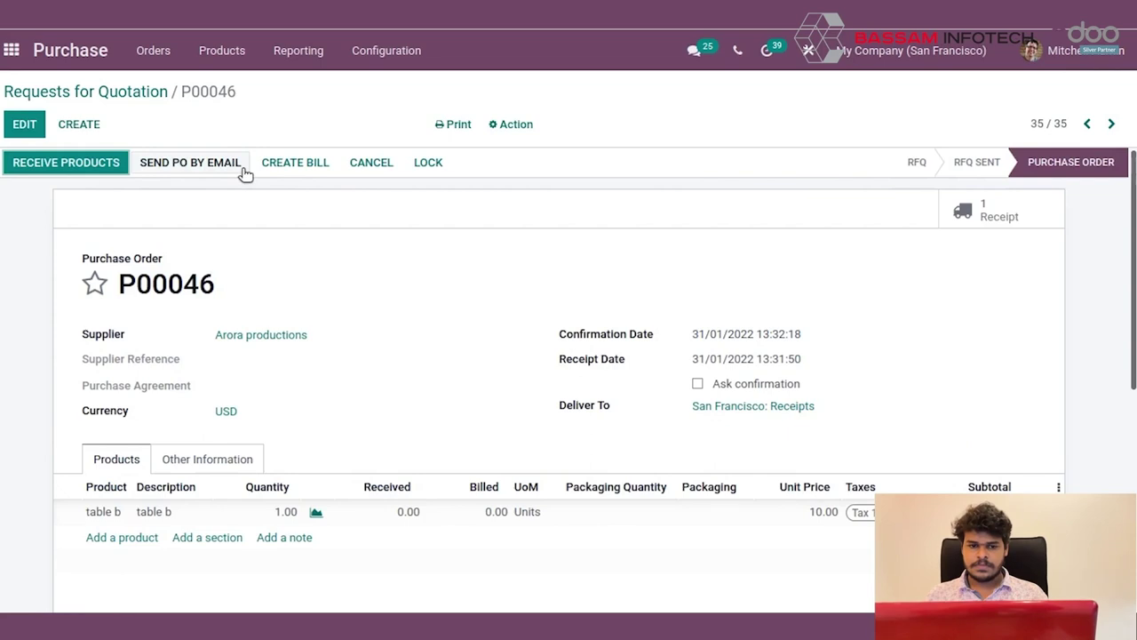
- Receive the ordered table b by validating the receipt and applying the immediate transfer
click(104, 164)
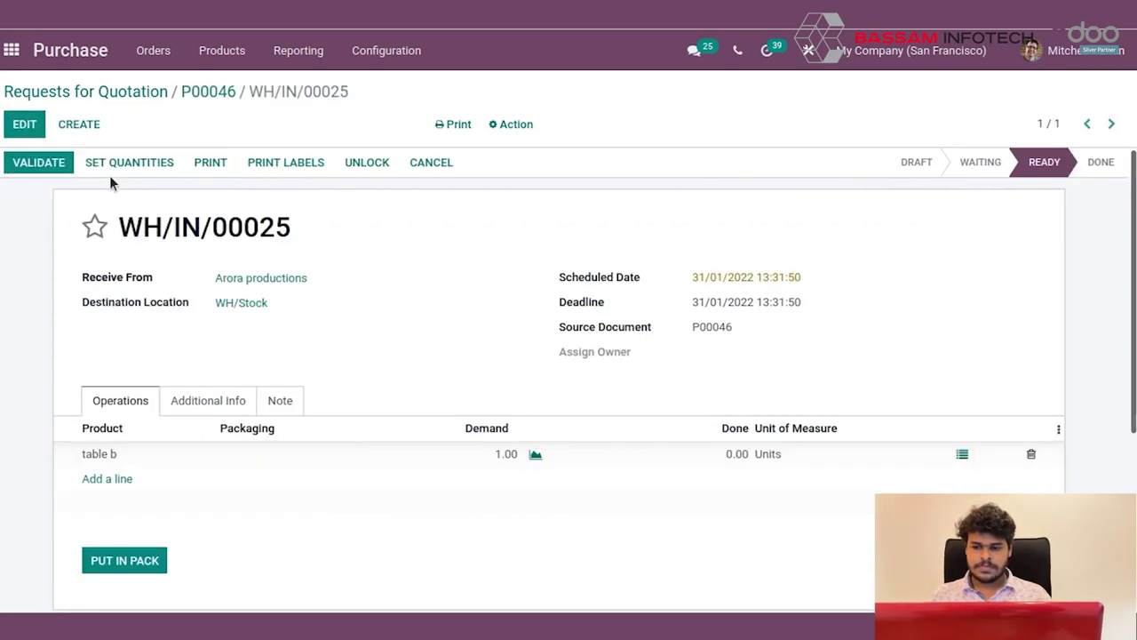
click(48, 163)
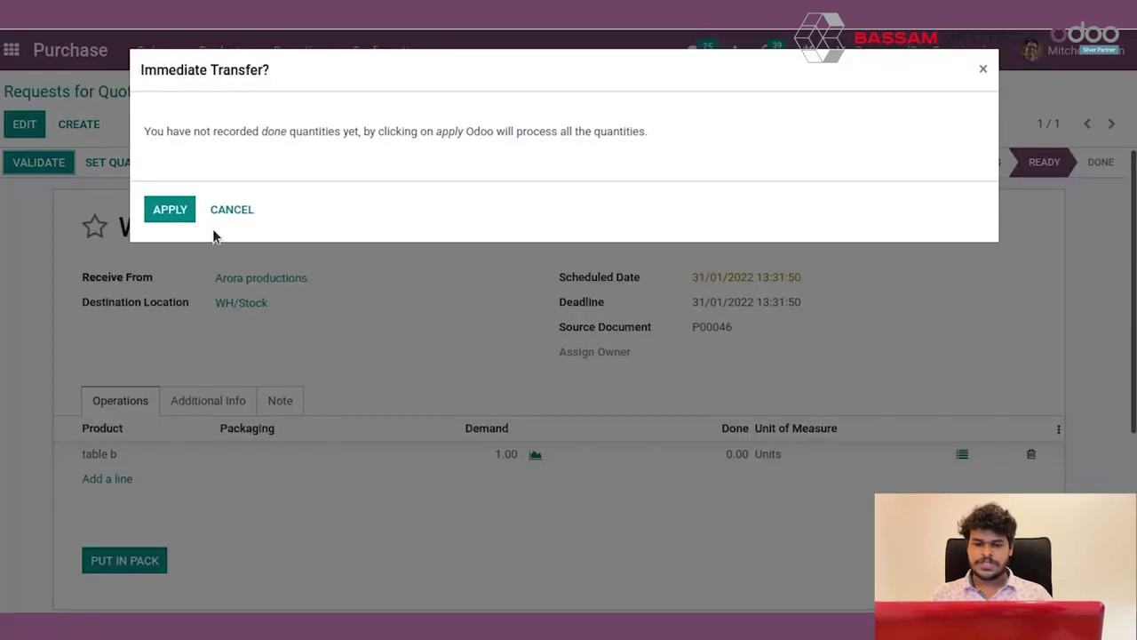
click(169, 210)
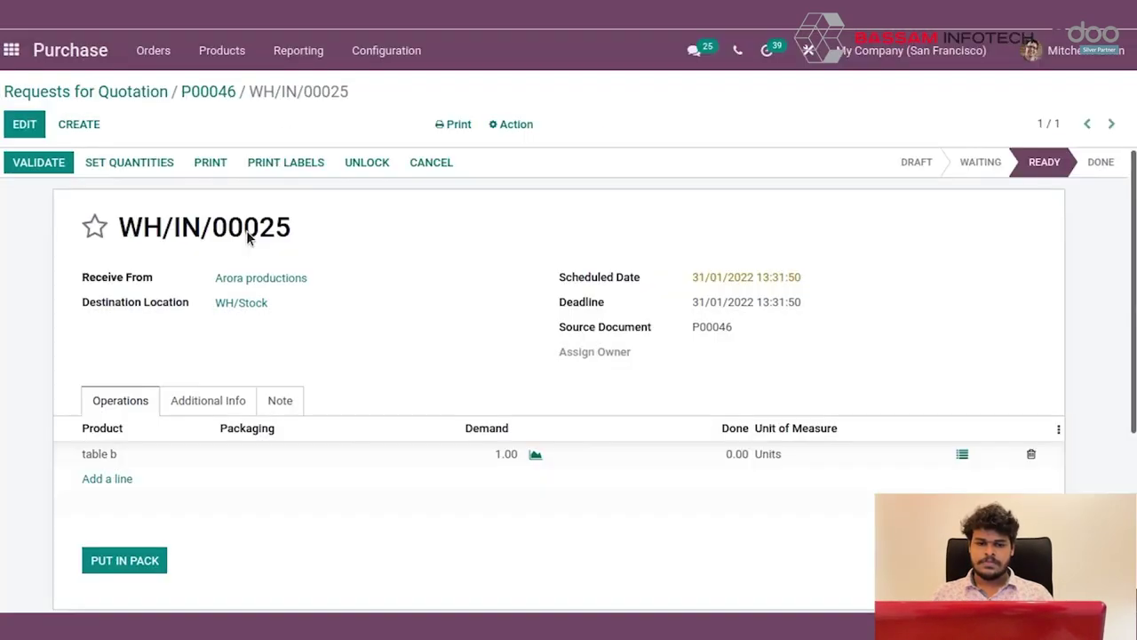
- Open table b's product record from its receipt line and check its cost
click(103, 455)
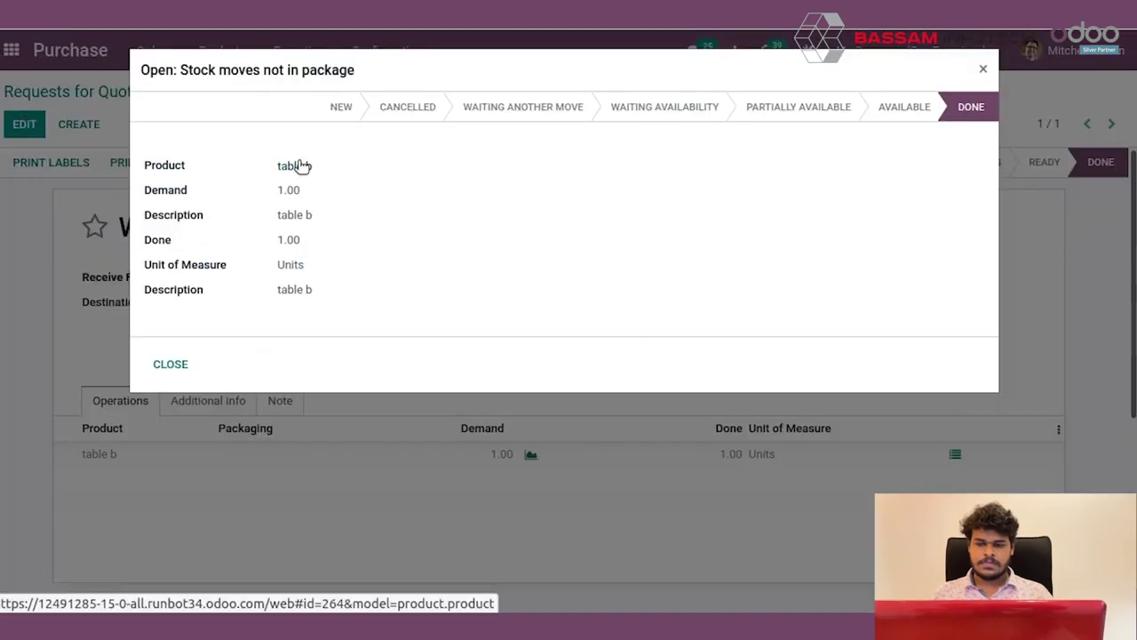
key(Escape)
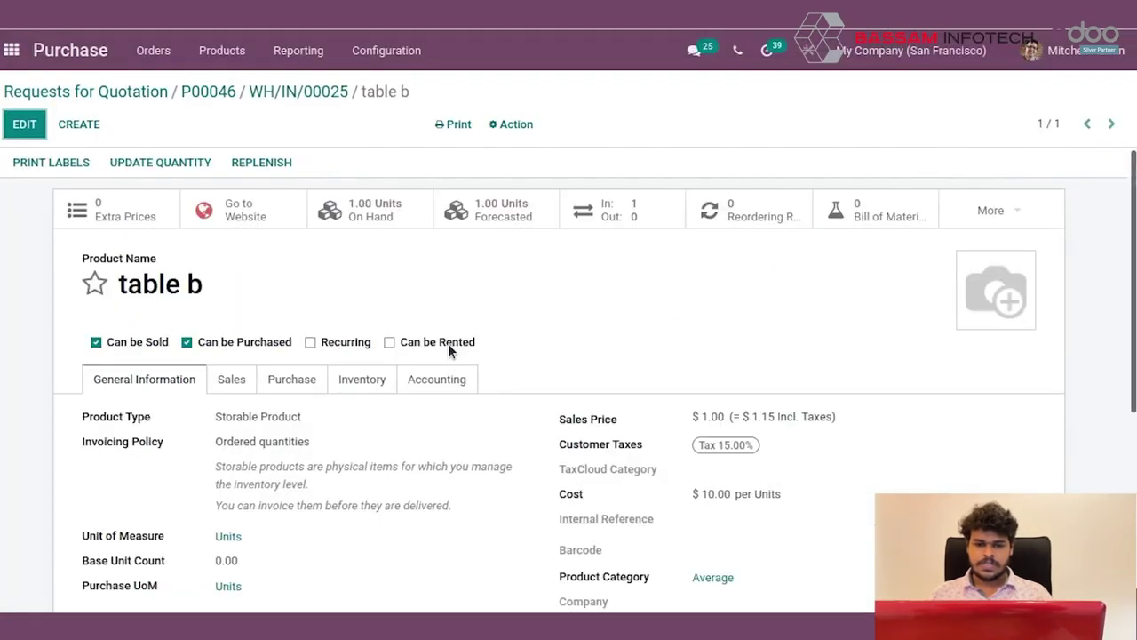
scroll(679, 405, down, 2)
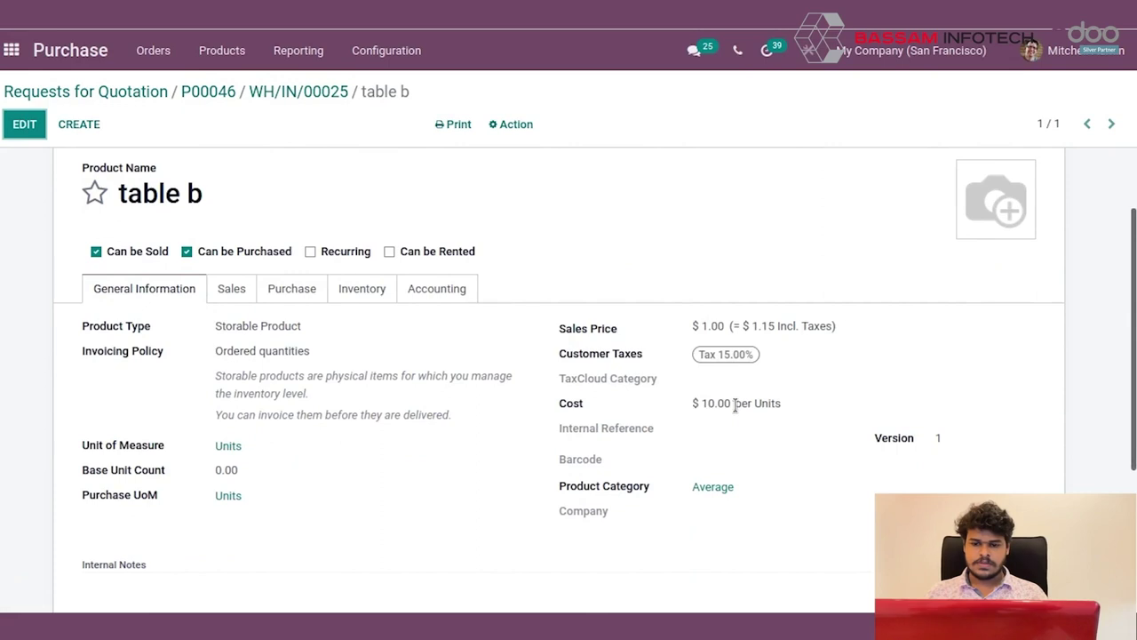
scroll(636, 397, up, 2)
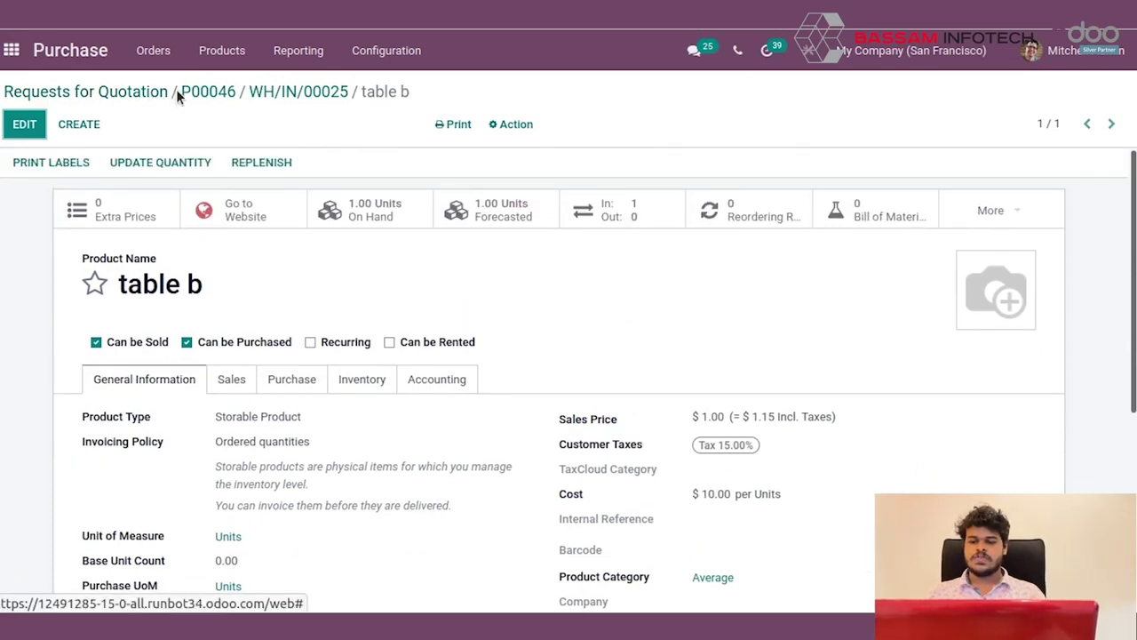
- Start another request for quotation with BE Company CoA as the supplier
click(153, 92)
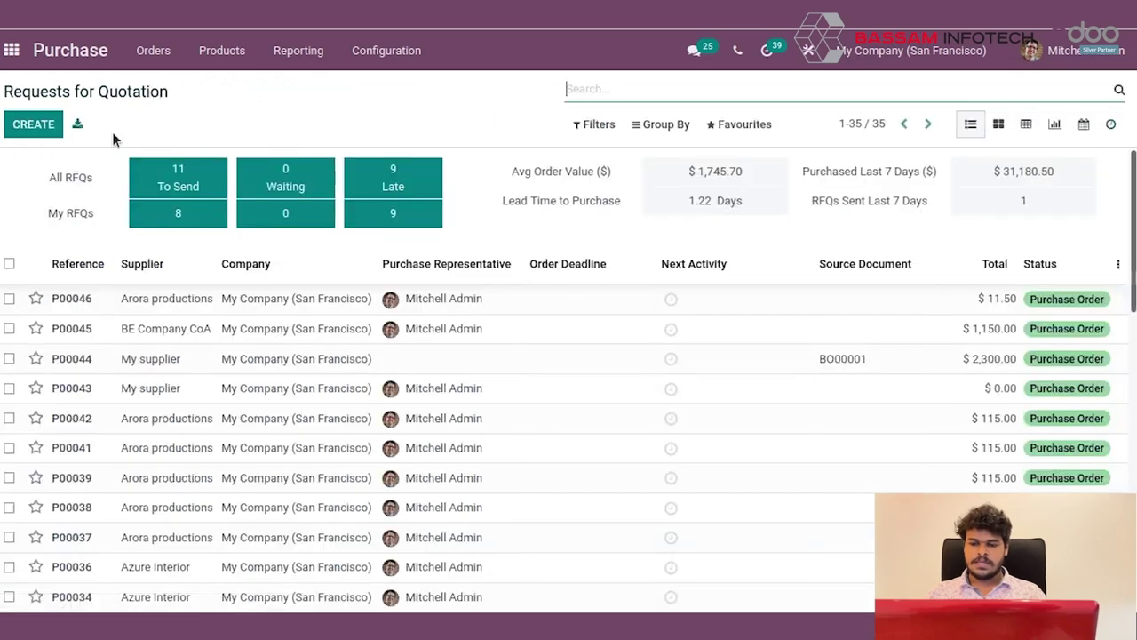
click(36, 124)
click(279, 300)
text(BE Company CoA)
key(Return)
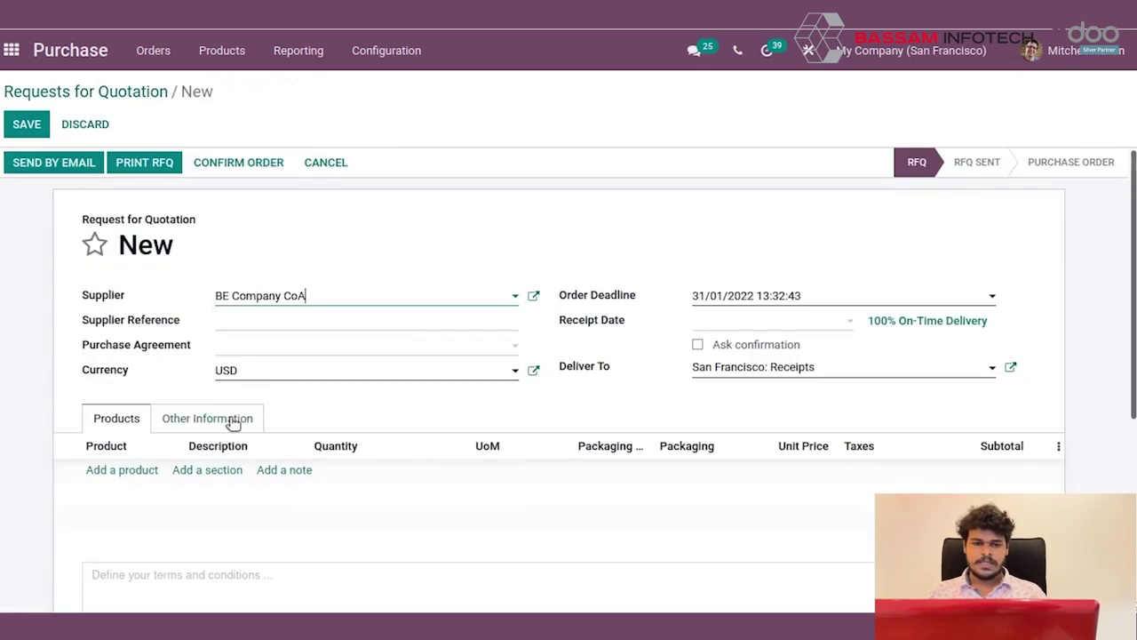
- Add table b as an order line with quantity 1 and a unit price of 20
click(120, 471)
text(t)
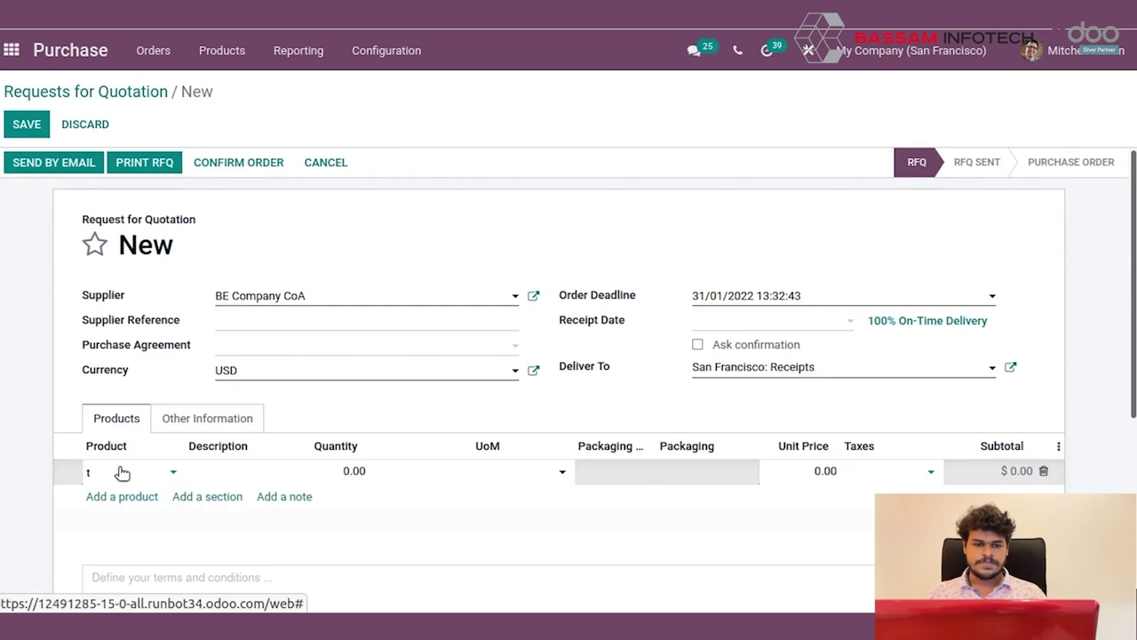
text(able)
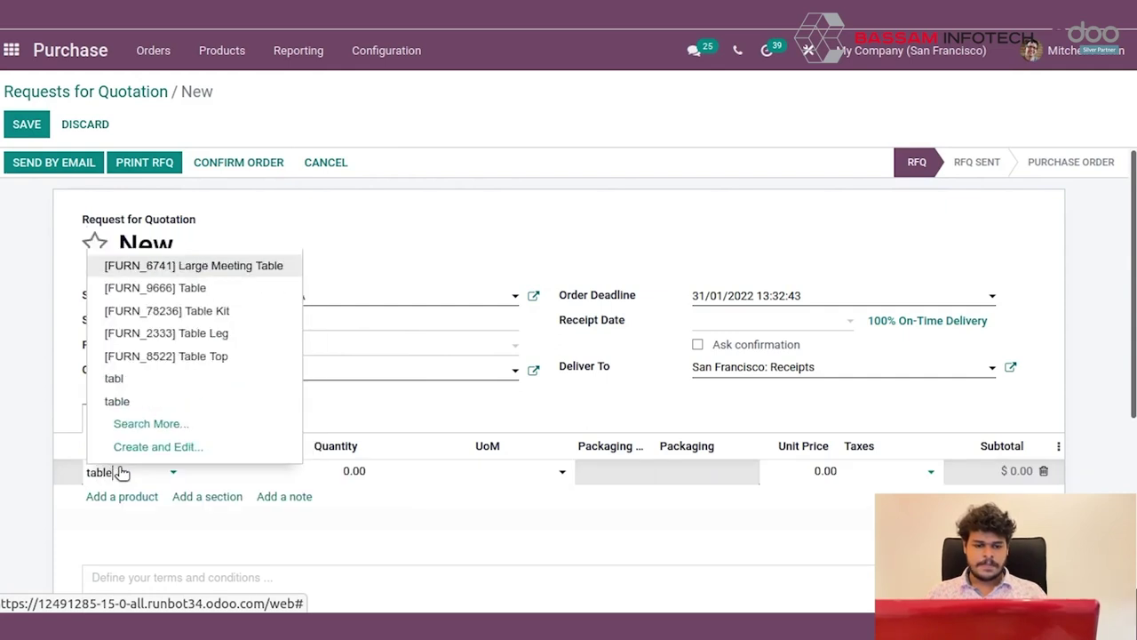
click(133, 425)
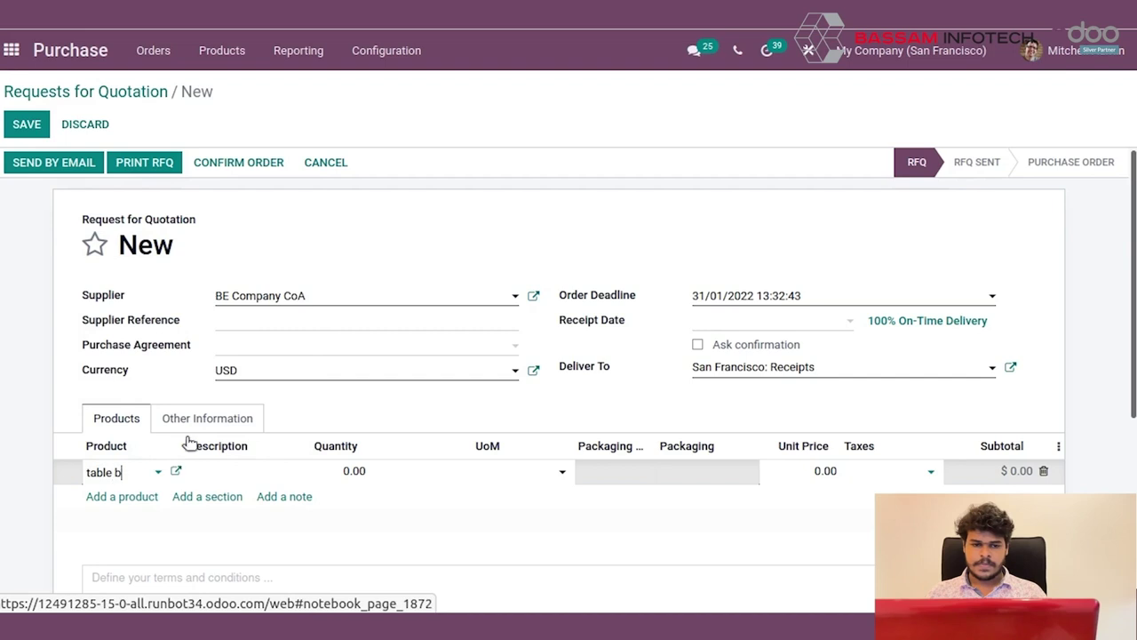
click(338, 470)
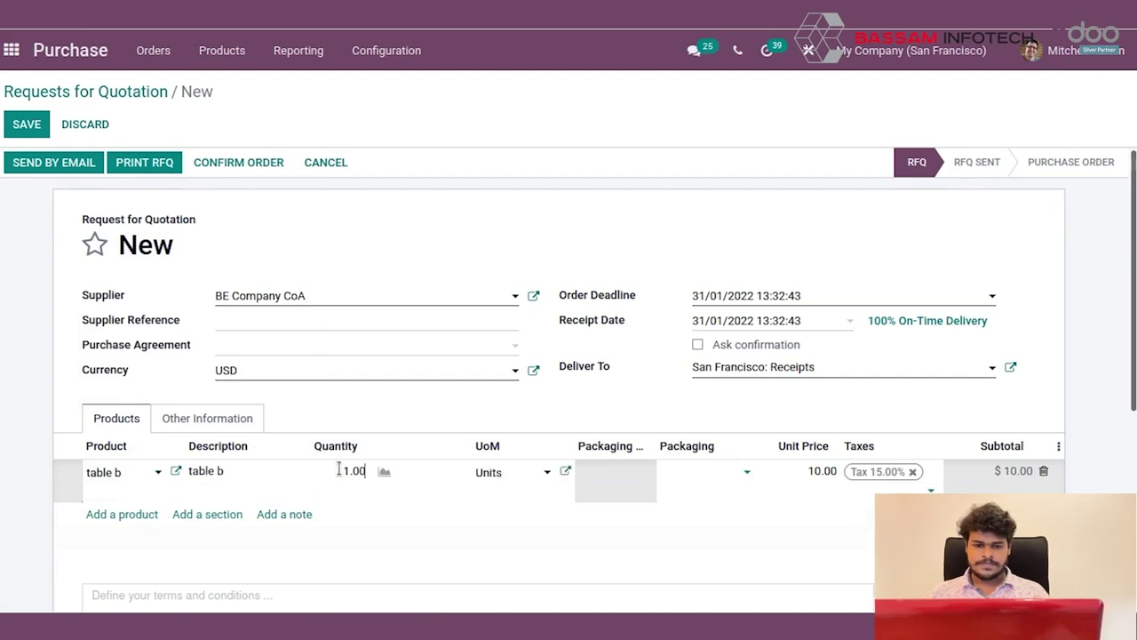
click(796, 473)
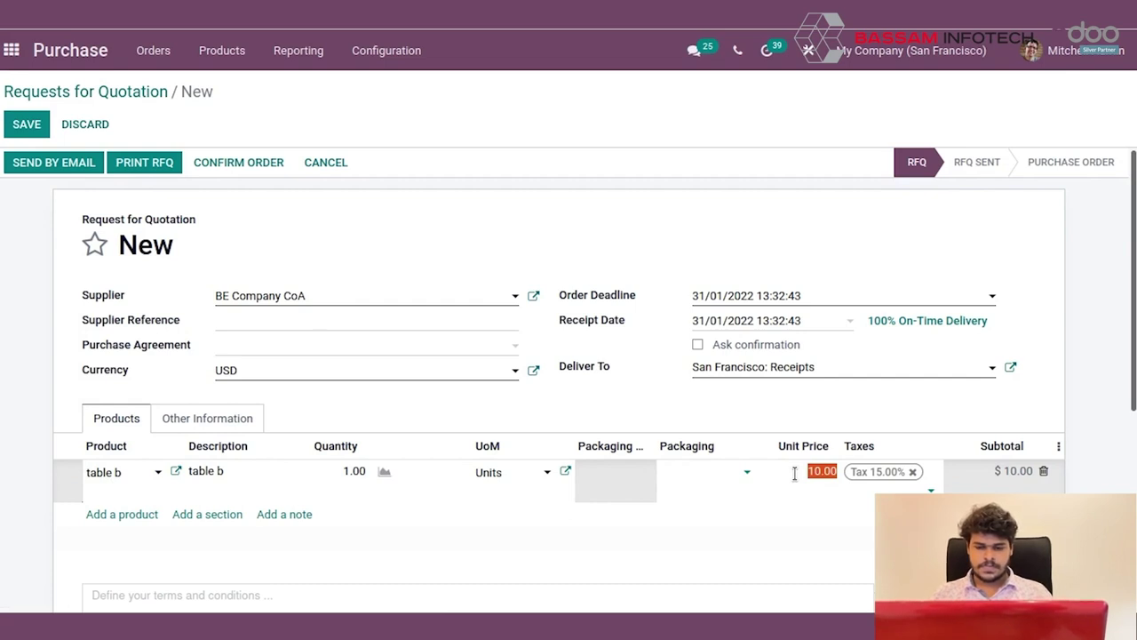
text(20)
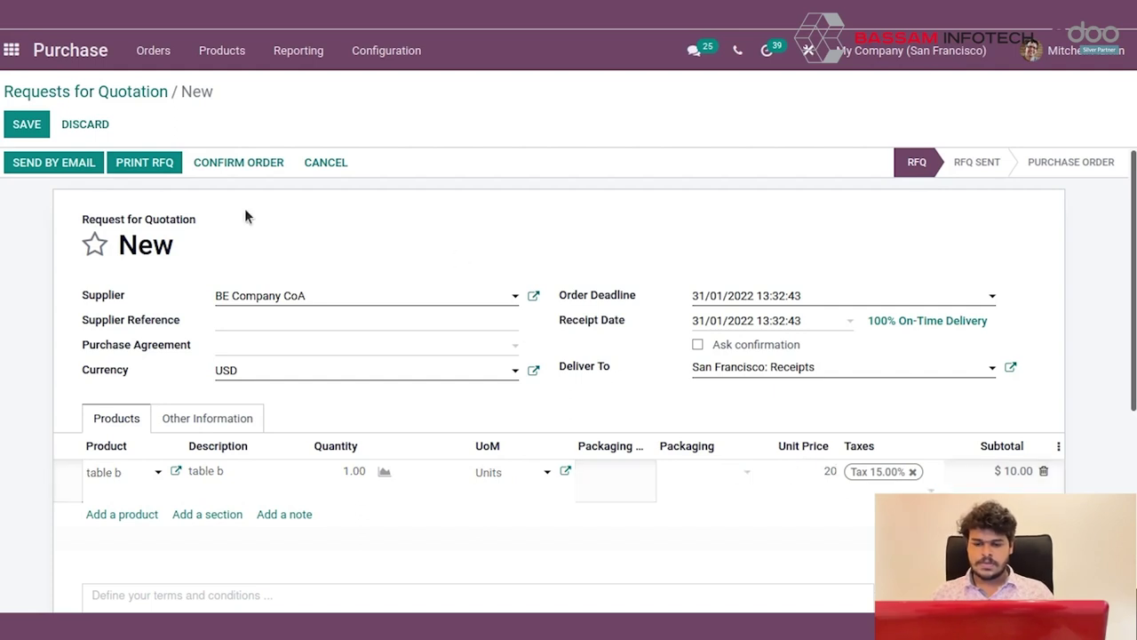
- Save and confirm the purchase order, and receive table b by validating the receipt with the immediate transfer
click(25, 127)
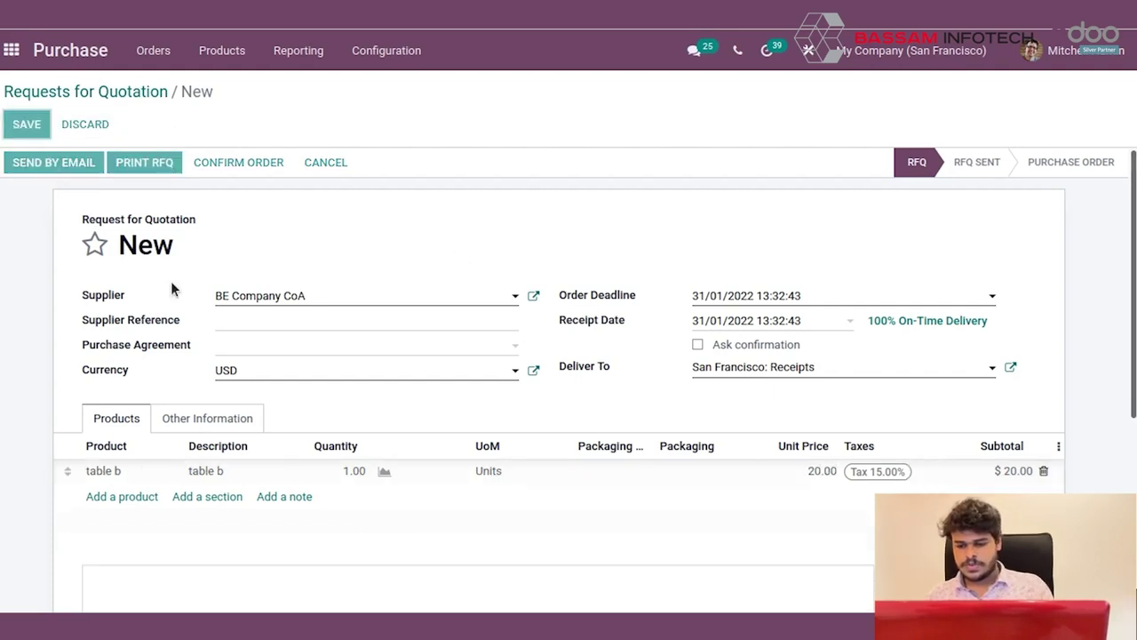
click(250, 166)
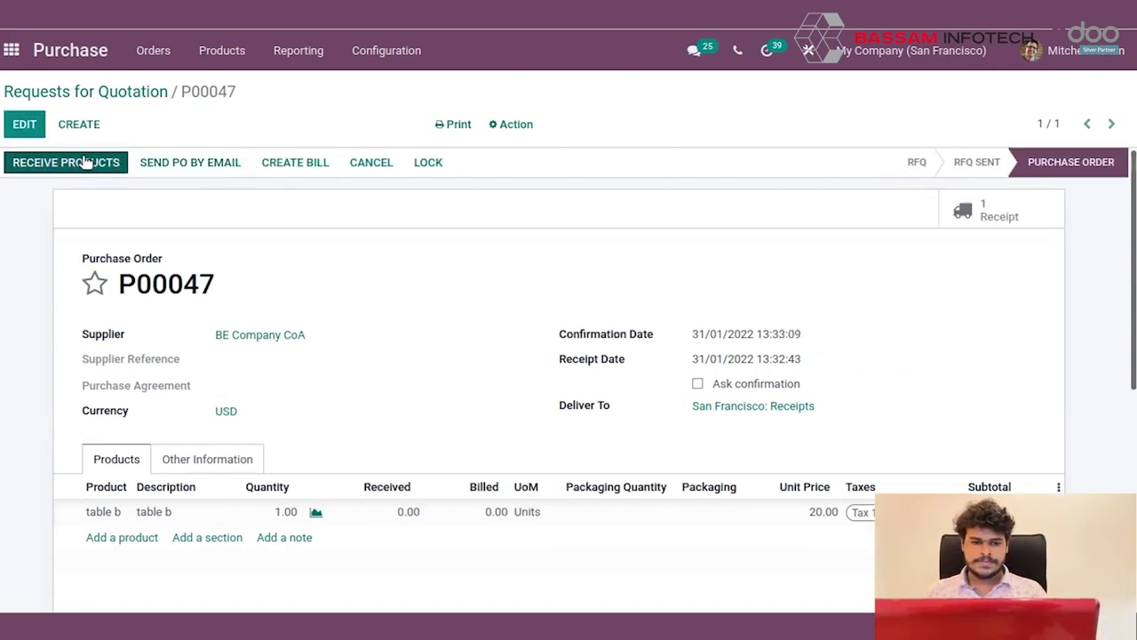
click(83, 161)
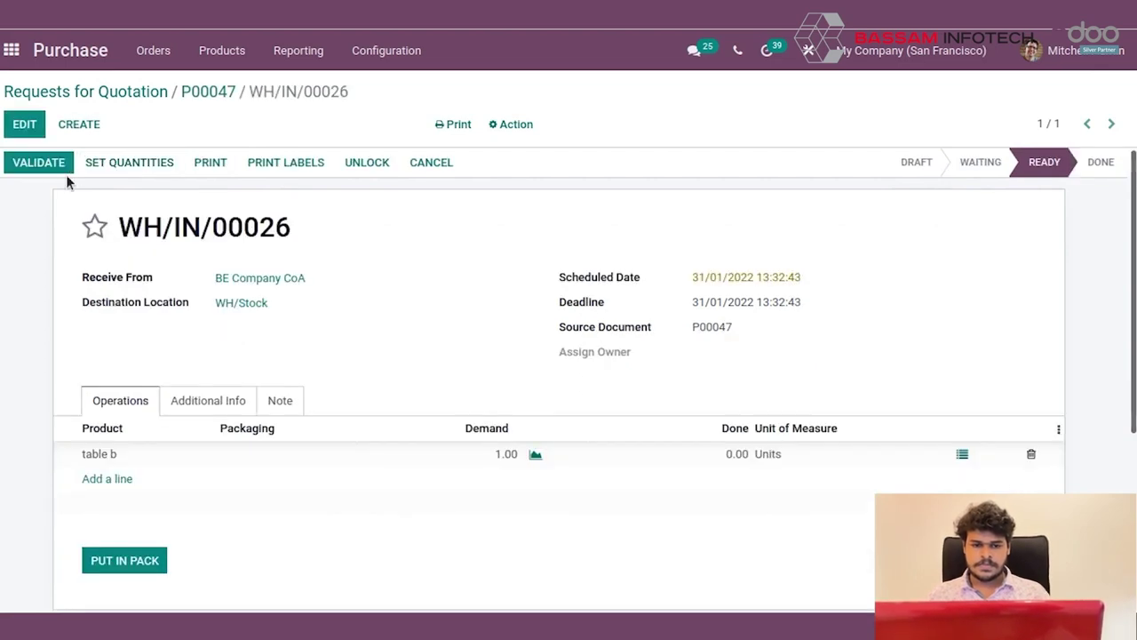
click(41, 163)
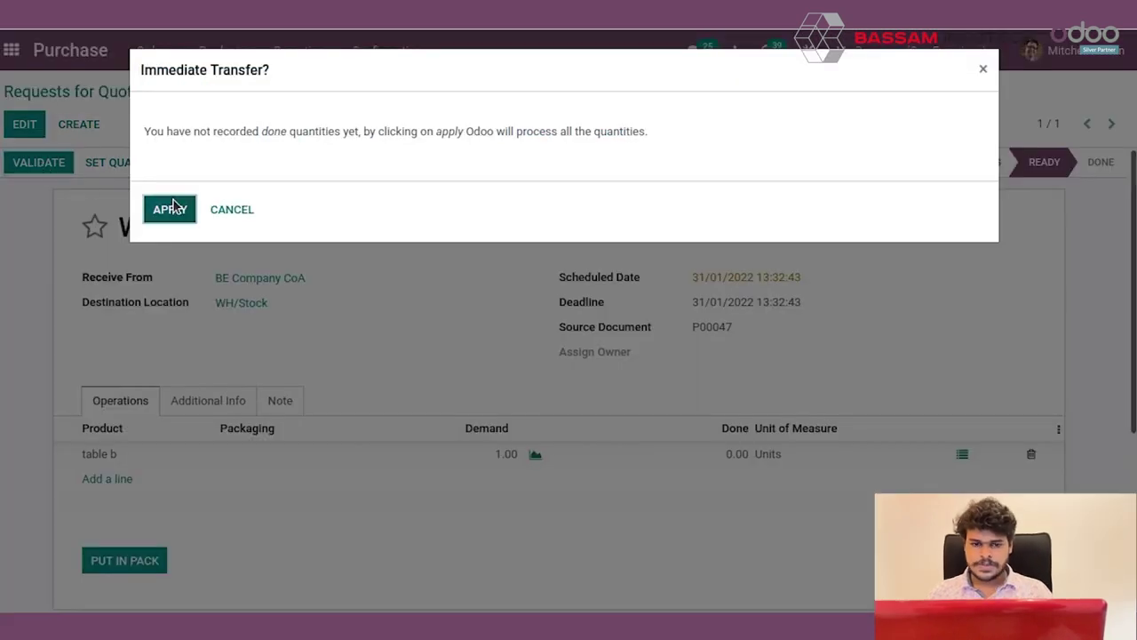
click(171, 206)
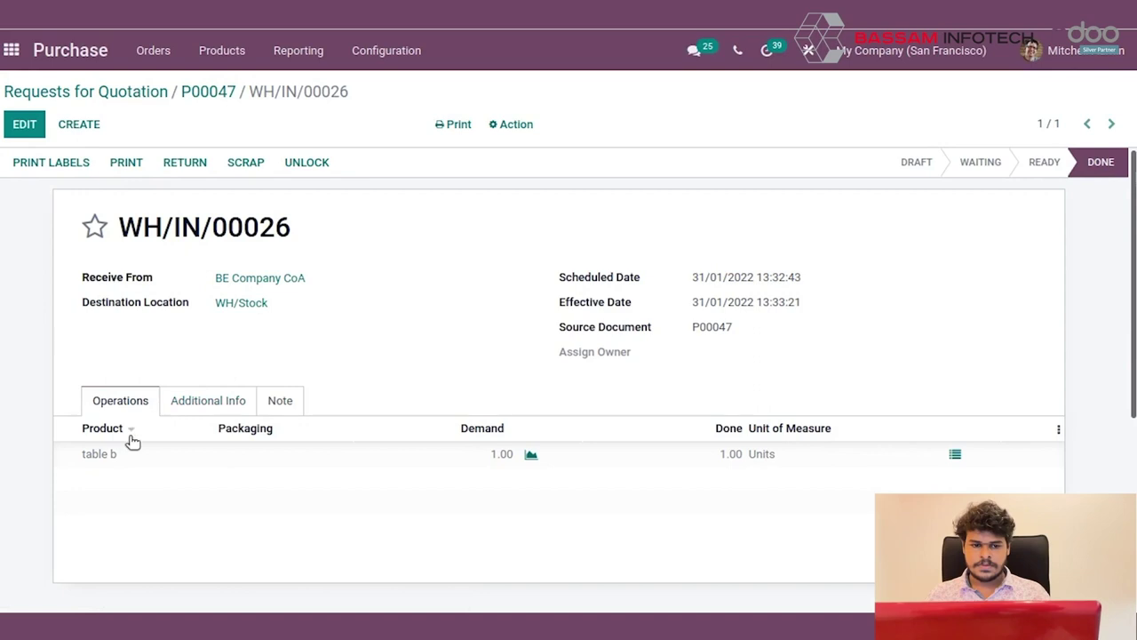
- Open table b's product record from the completed receipt and check its updated cost
click(105, 458)
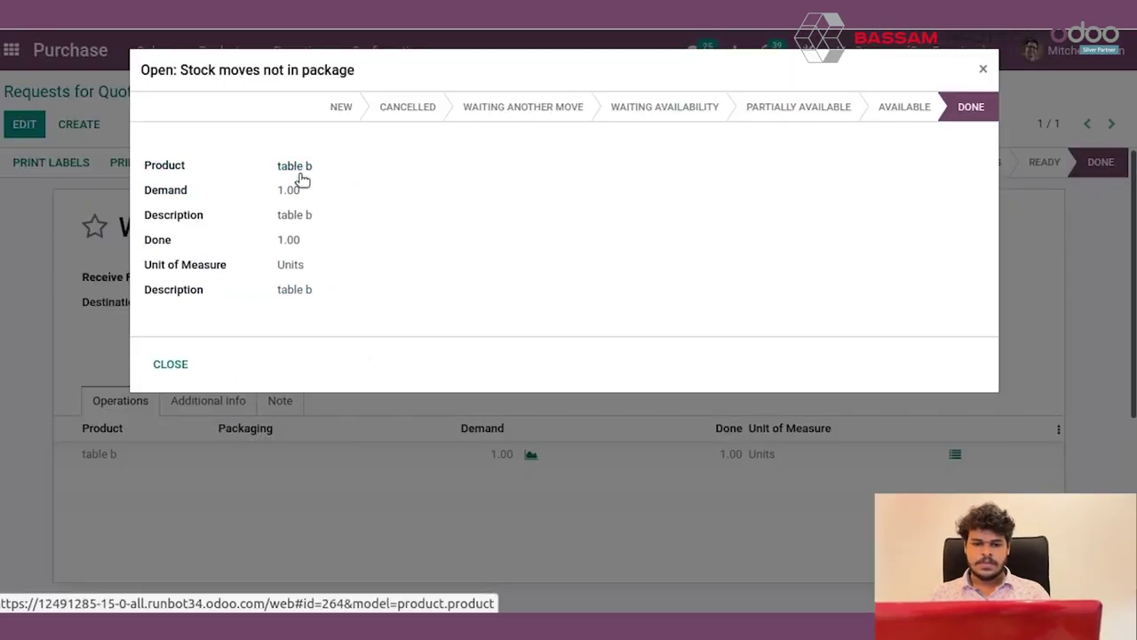
key(Escape)
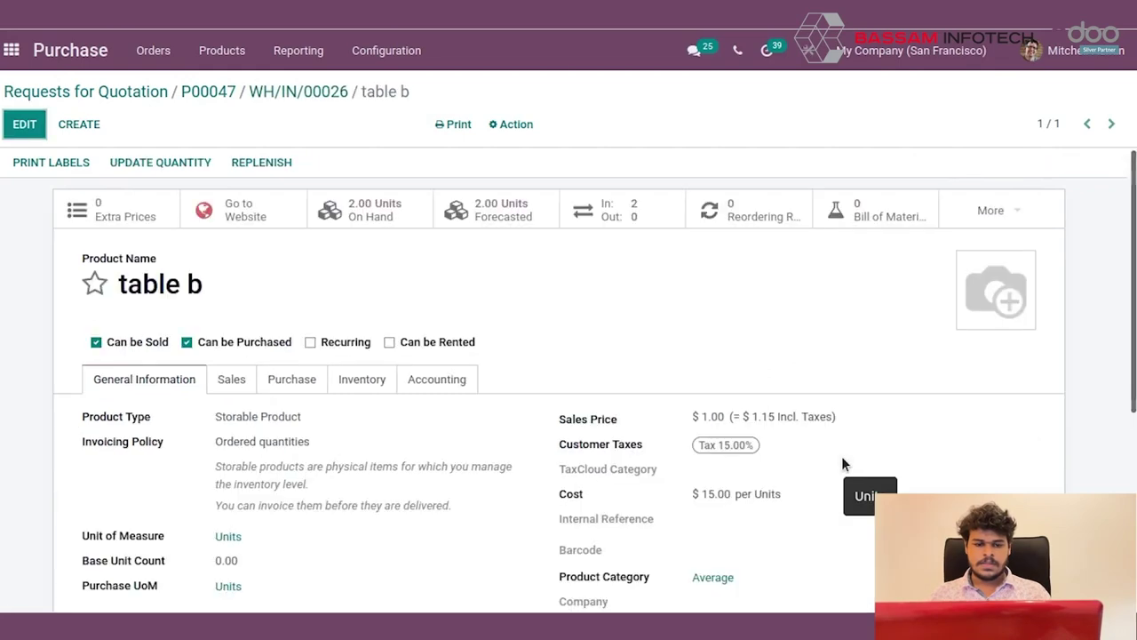
scroll(807, 462, down, 3)
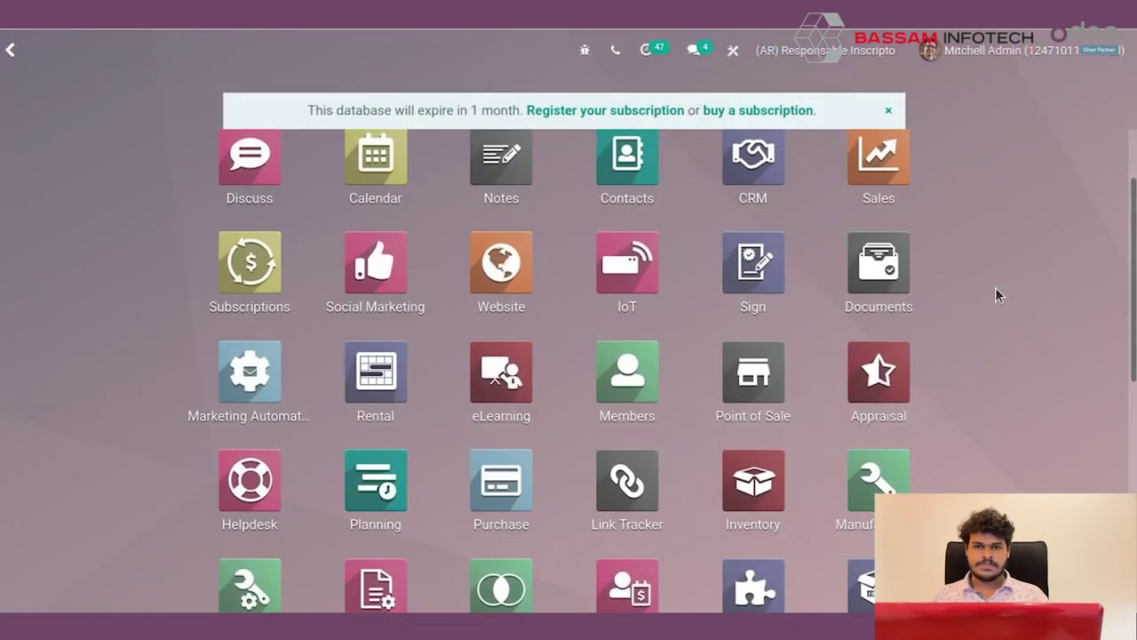
- Open the list of product categories in the Inventory configuration of the other Odoo database
scroll(782, 373, down, 1)
scroll(782, 373, down, 2)
scroll(782, 373, up, 2)
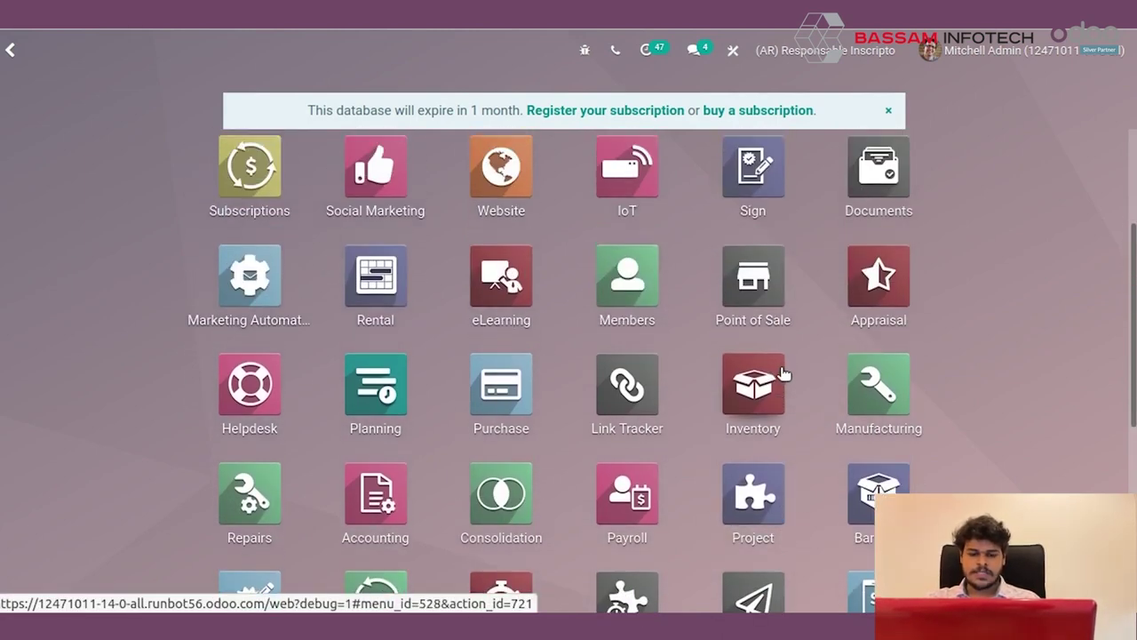
click(739, 380)
click(487, 50)
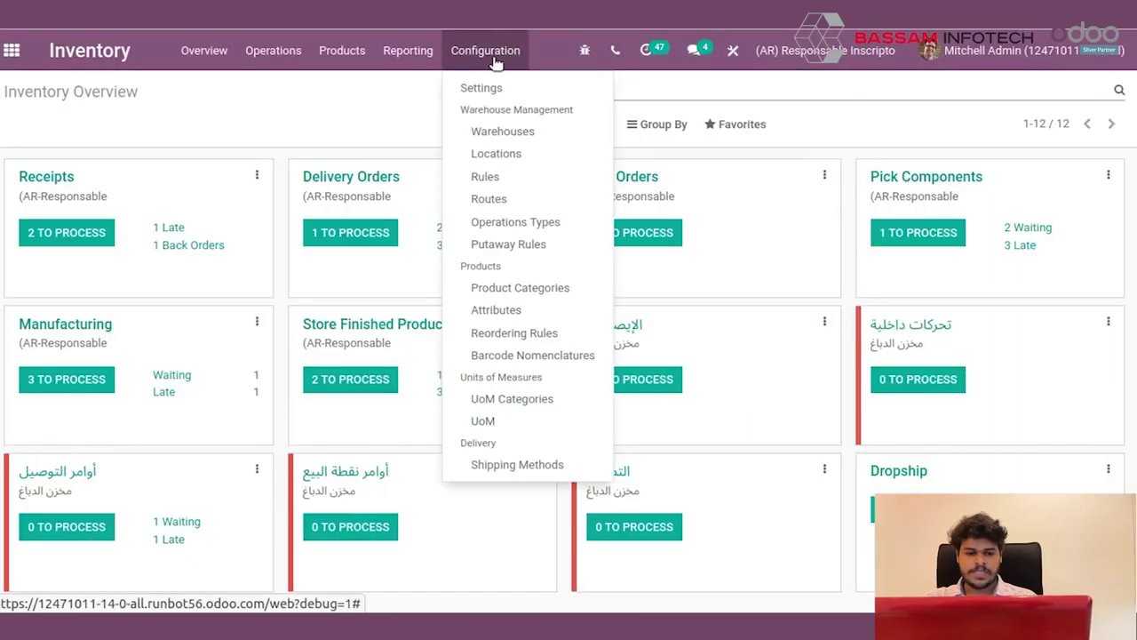
click(514, 287)
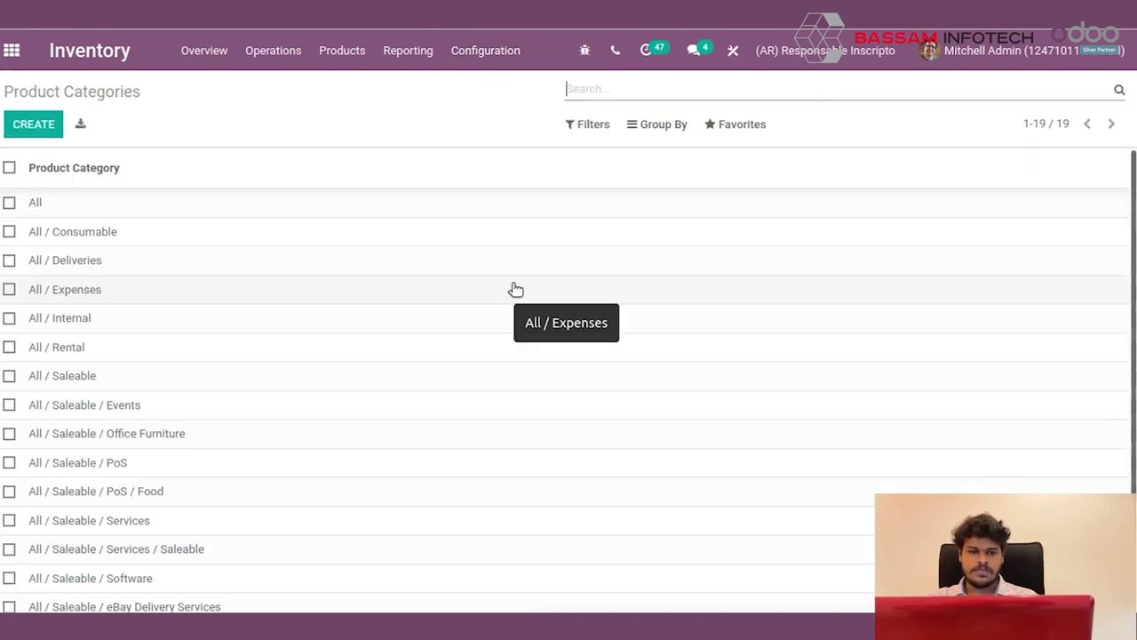
- Open the FIFO product category and examine its costing method under Inventory Valuation
scroll(180, 556, down, 3)
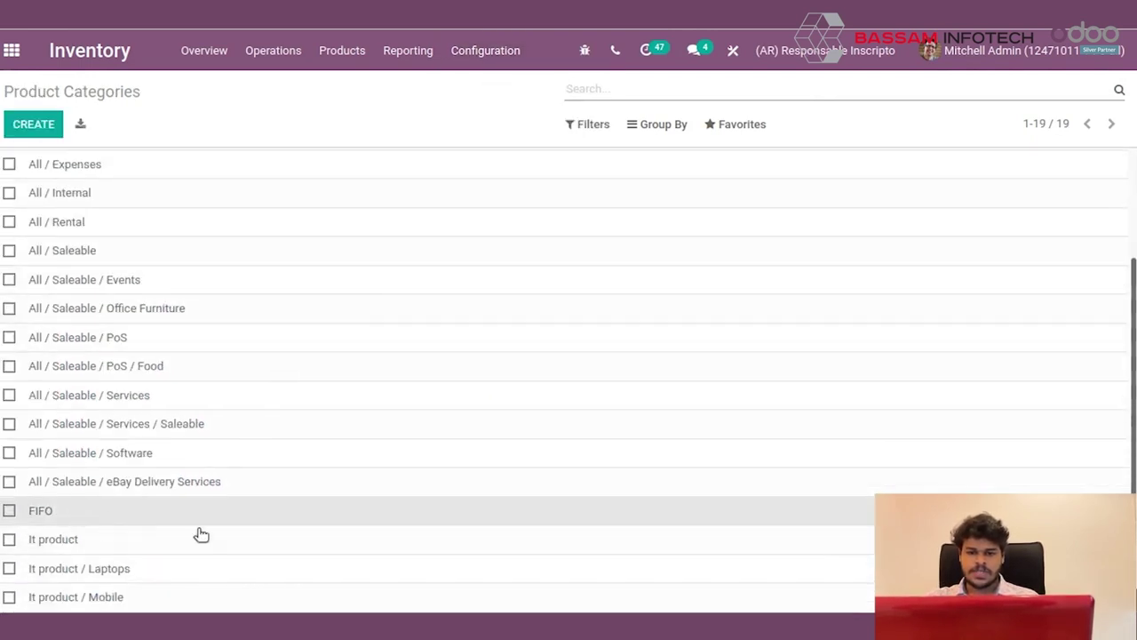
click(444, 522)
drag(81, 224, 213, 261)
scroll(213, 261, down, 4)
scroll(206, 265, up, 1)
scroll(201, 267, up, 3)
scroll(222, 311, down, 2)
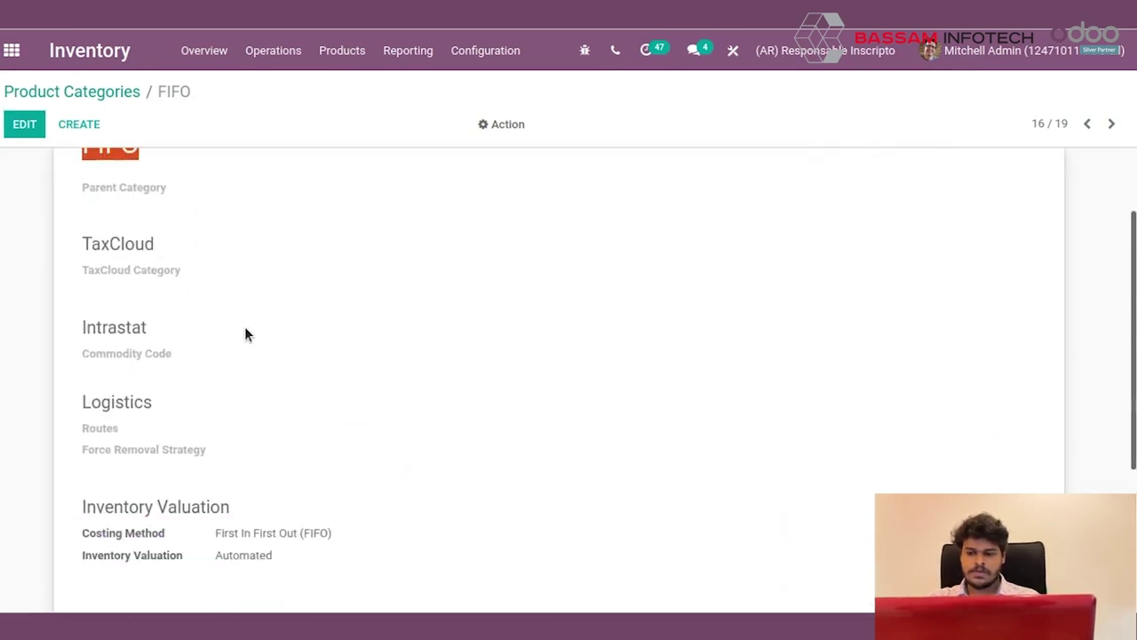
scroll(245, 334, down, 1)
drag(274, 447, 215, 447)
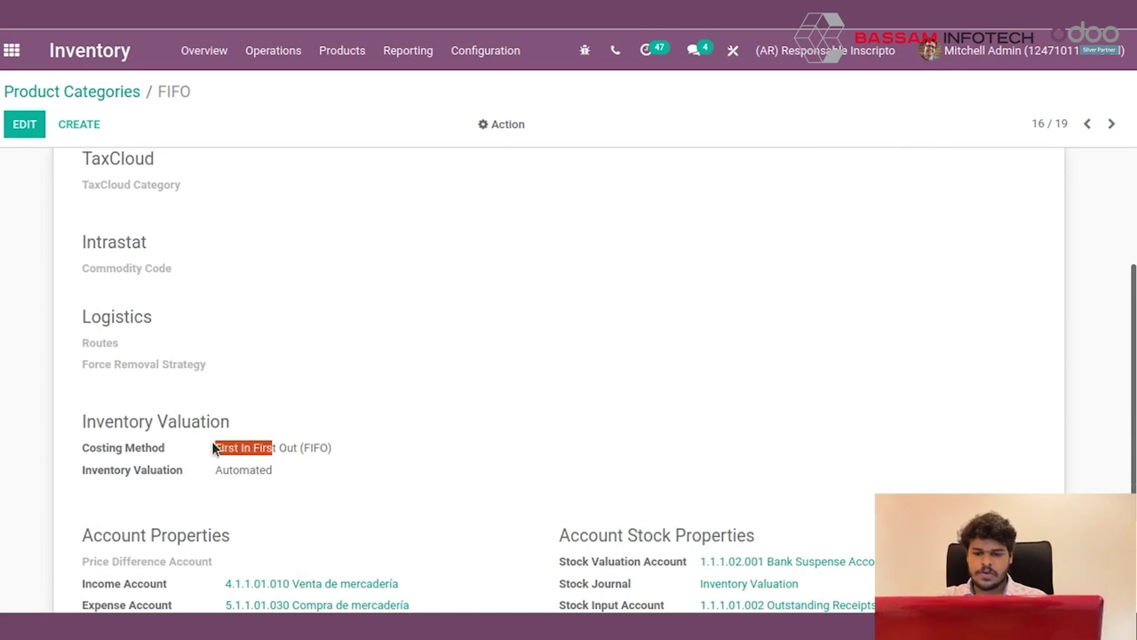
- Remove the default filter from the Inventory product list and search products for "table"
click(347, 60)
click(350, 88)
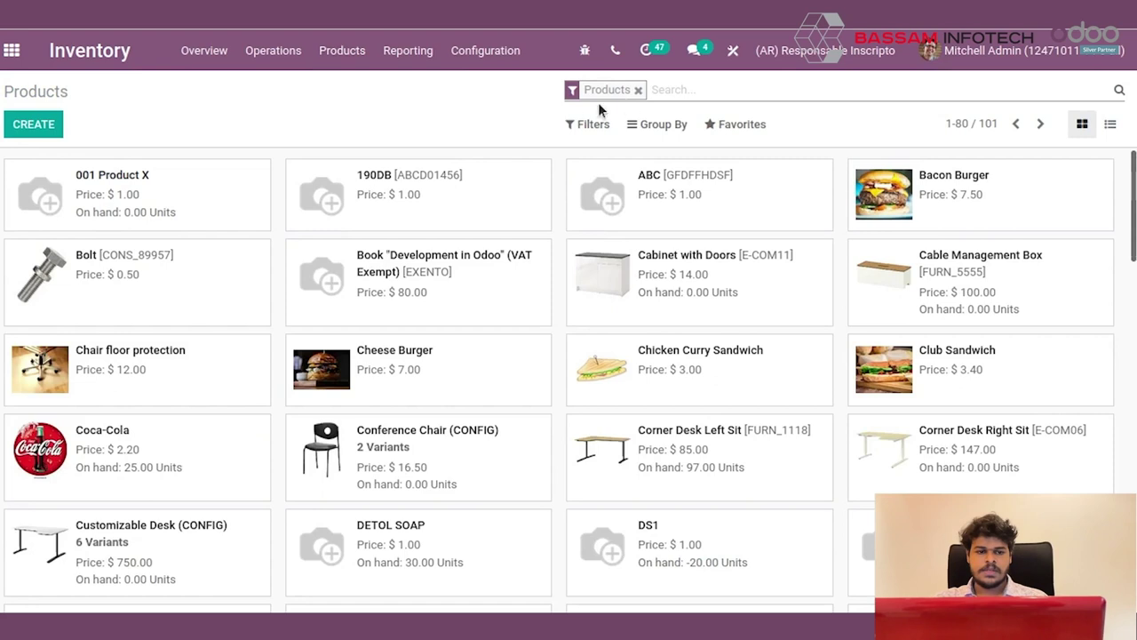
click(637, 90)
text(t)
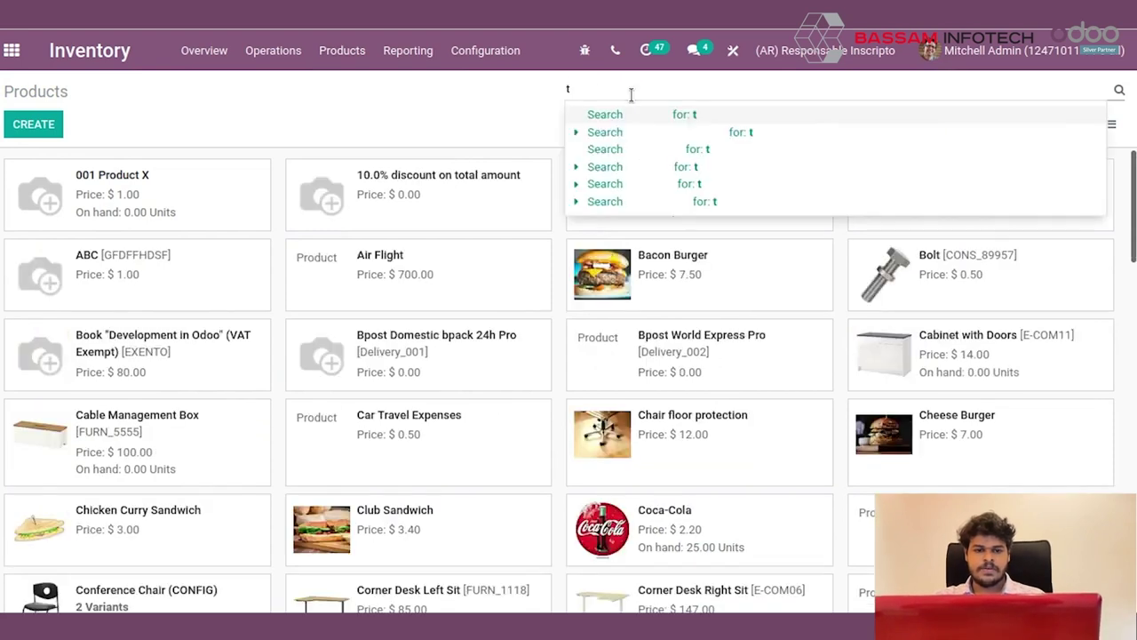
text(able)
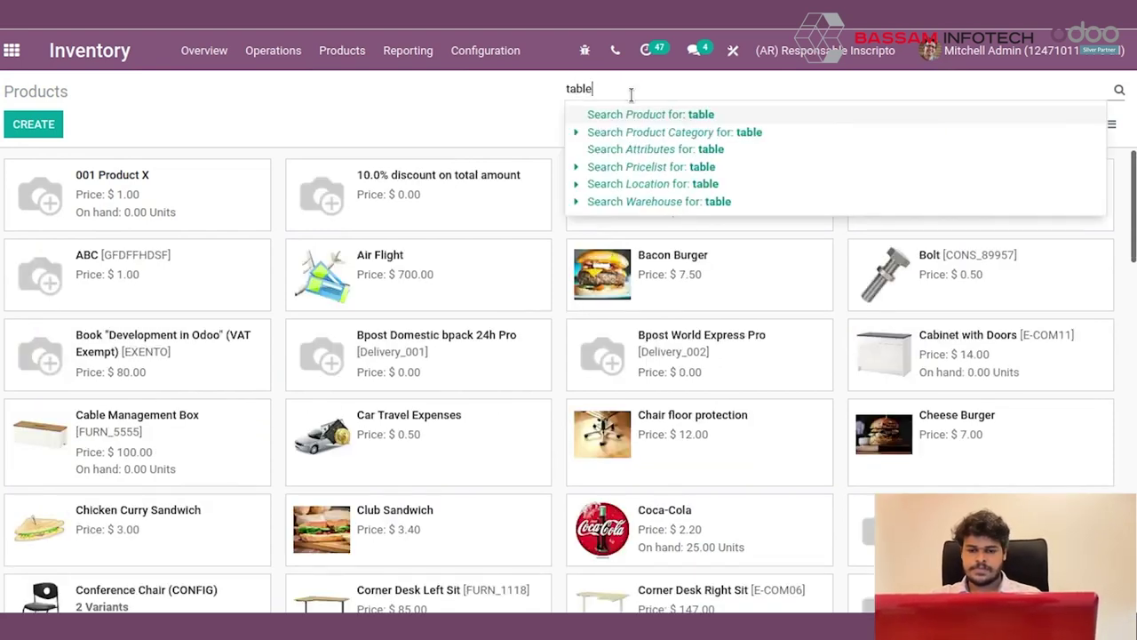
click(672, 114)
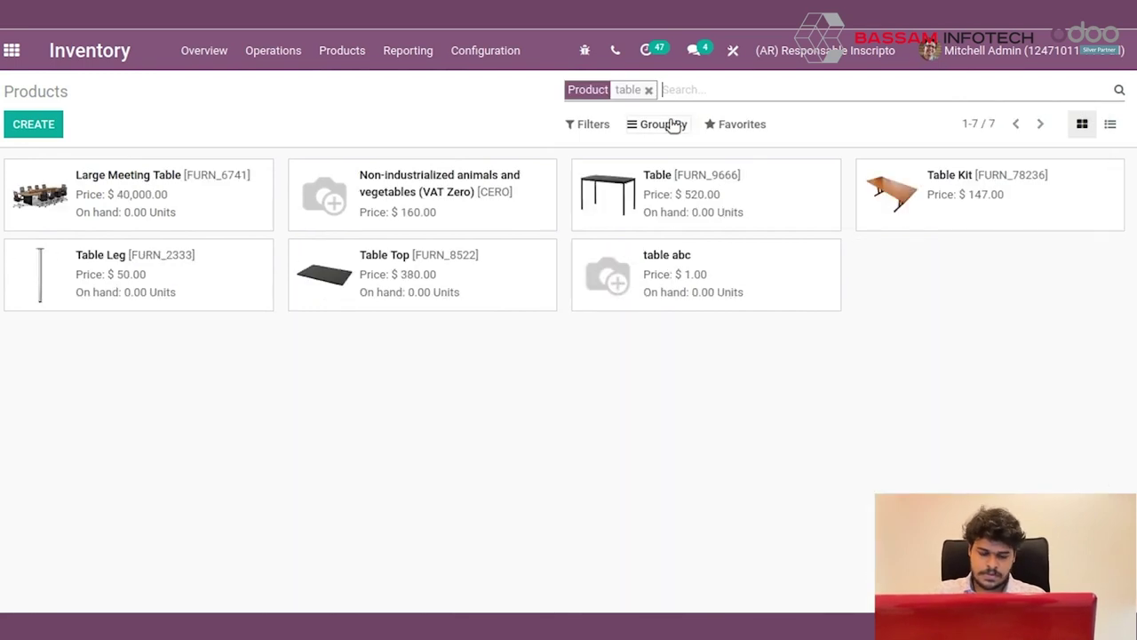
- Open the product table abc and check its assigned product category
click(652, 276)
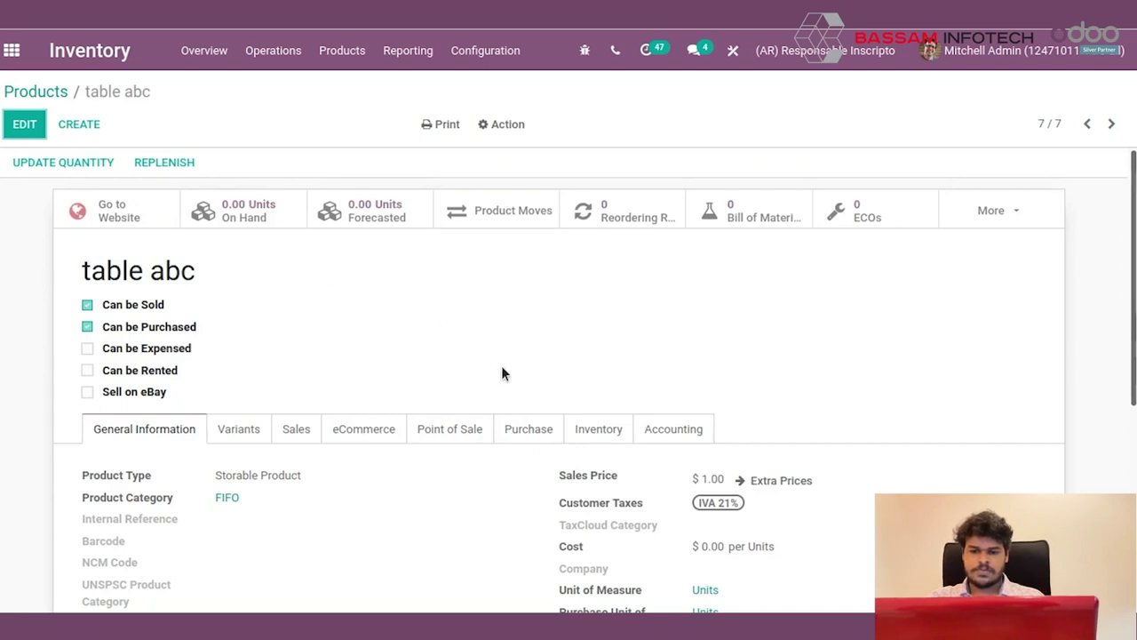
scroll(484, 371, down, 2)
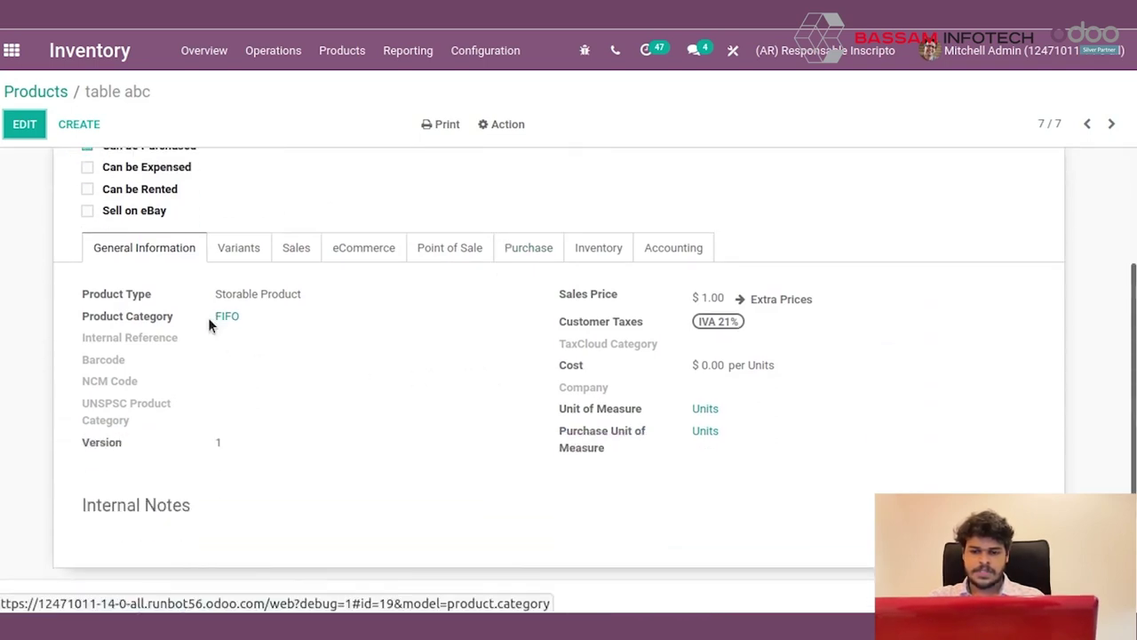
drag(208, 317, 242, 317)
scroll(381, 325, up, 2)
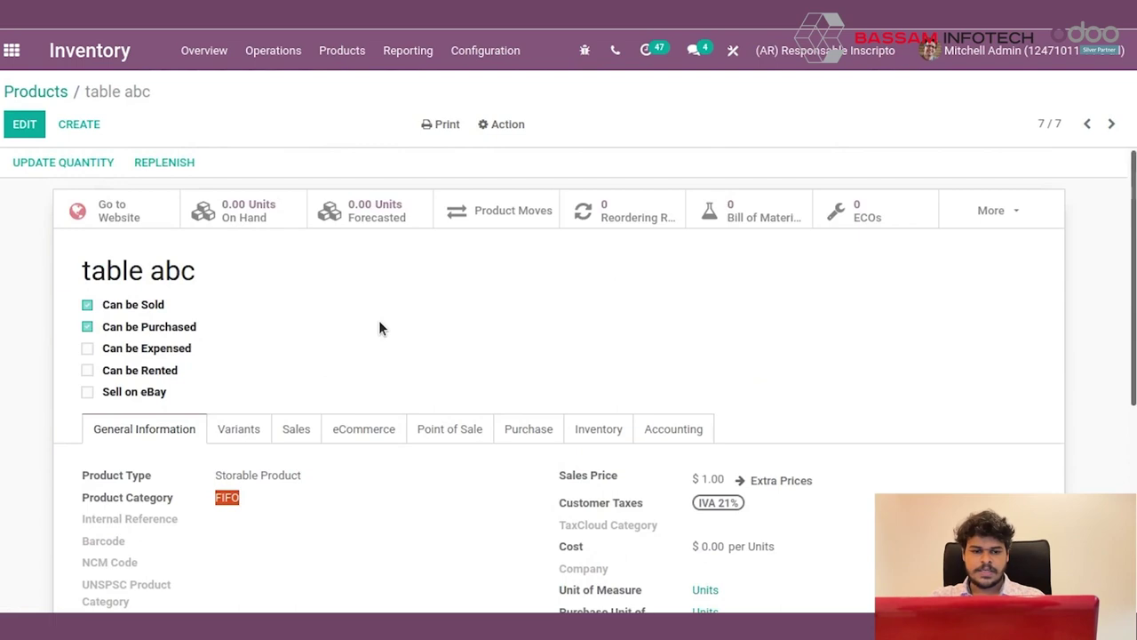
- Start a request for quotation in Purchase with ADHOC SA as the vendor
click(12, 54)
scroll(595, 430, down, 2)
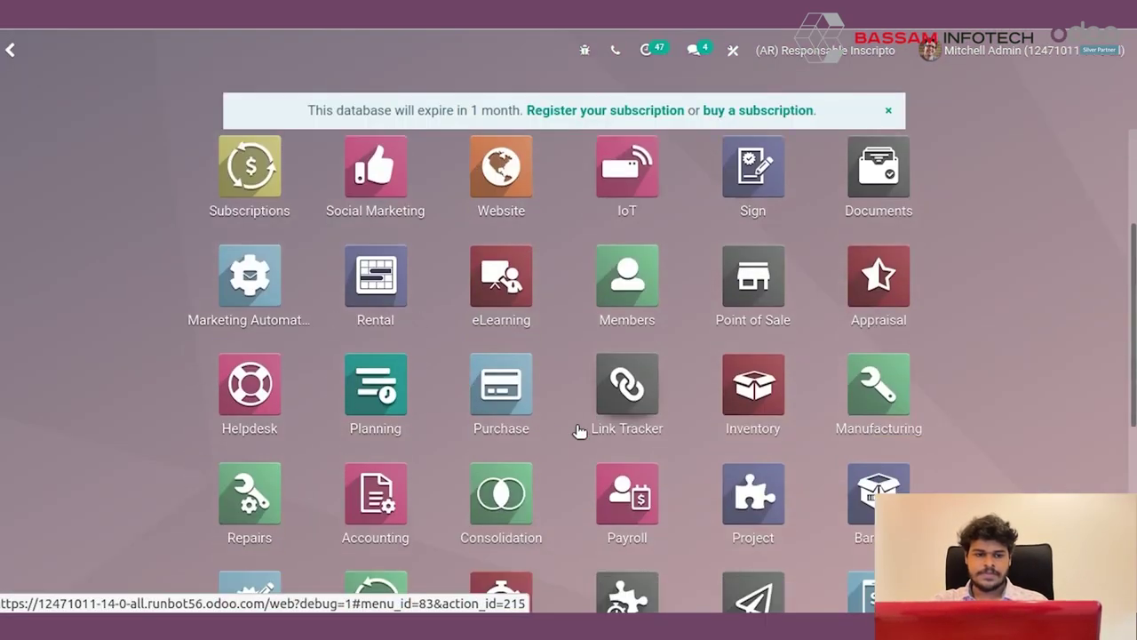
scroll(548, 478, down, 2)
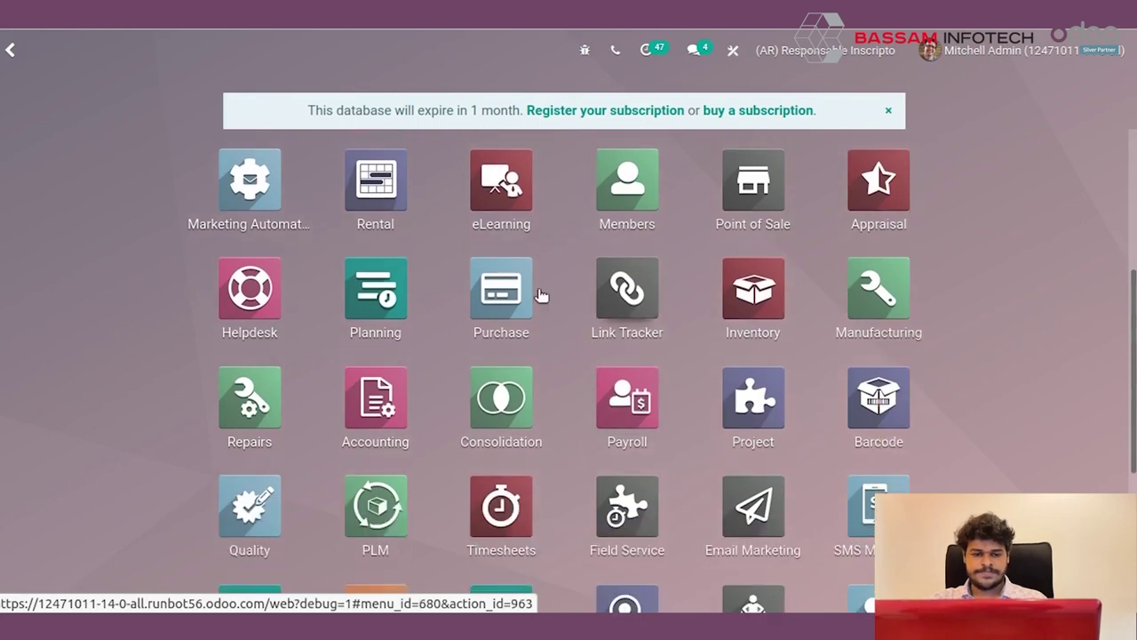
click(508, 296)
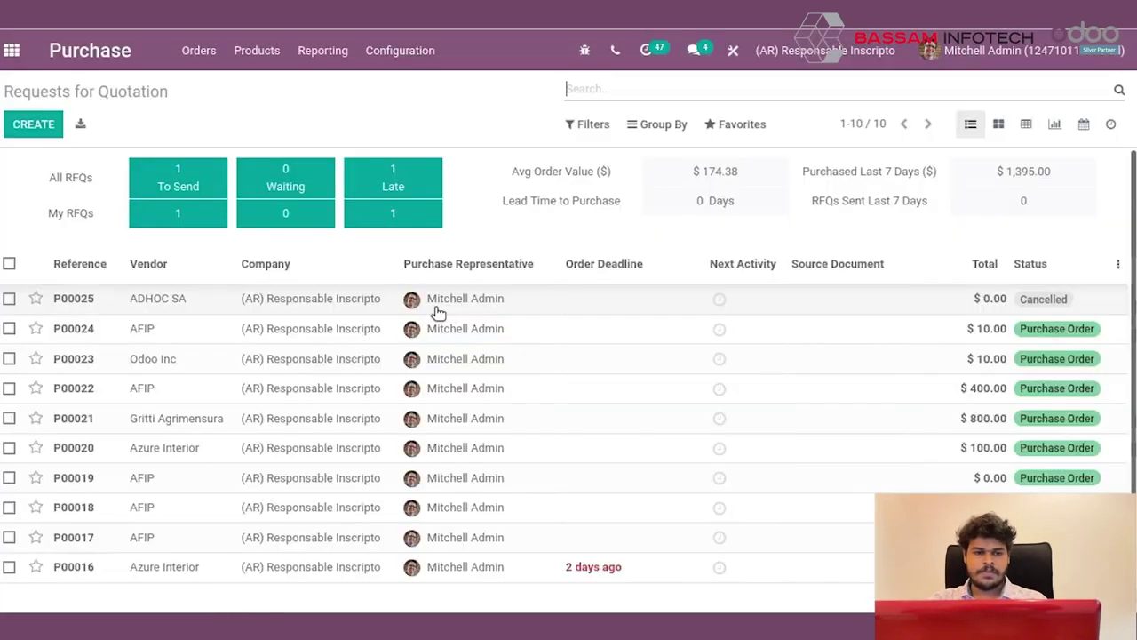
click(32, 124)
click(285, 302)
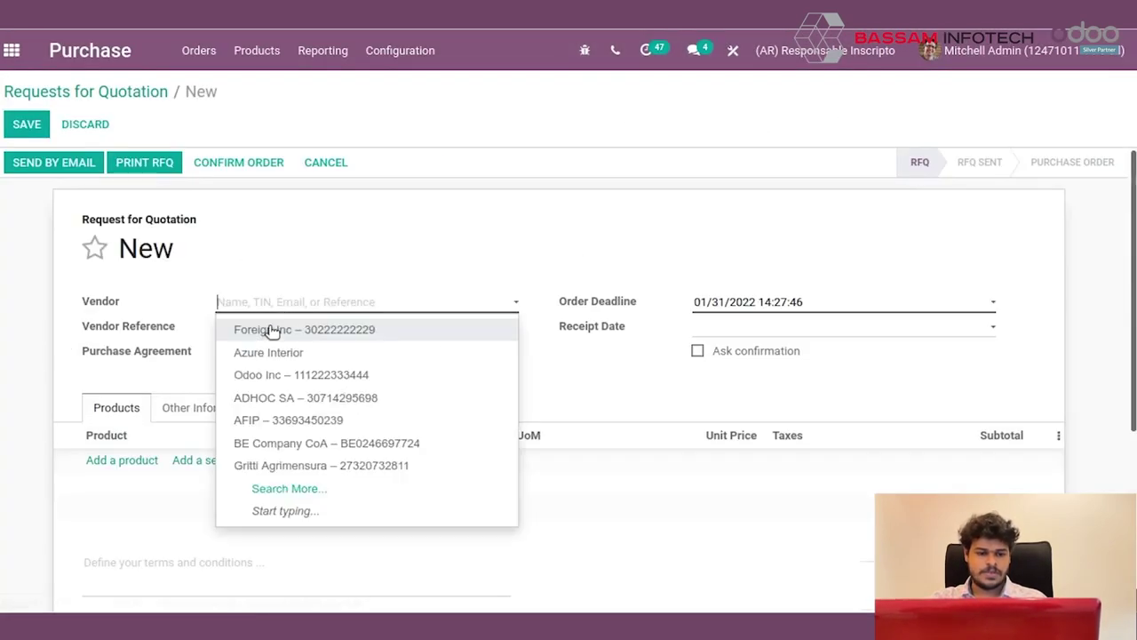
key(Escape)
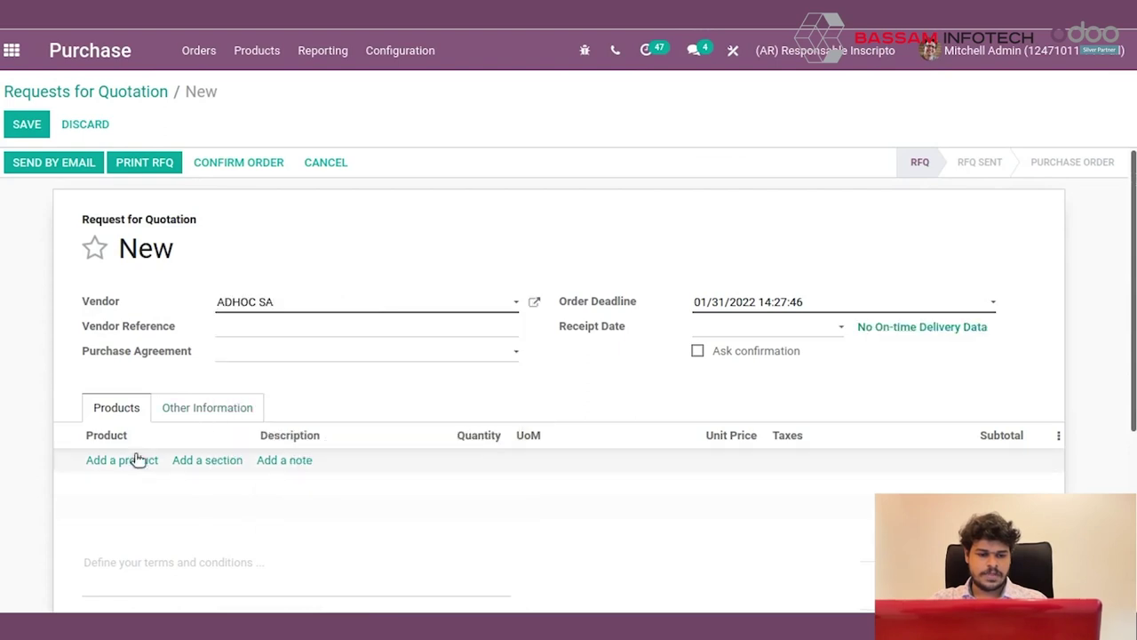
- Add the product table abc as an order line on the request for quotation
click(117, 460)
text(t)
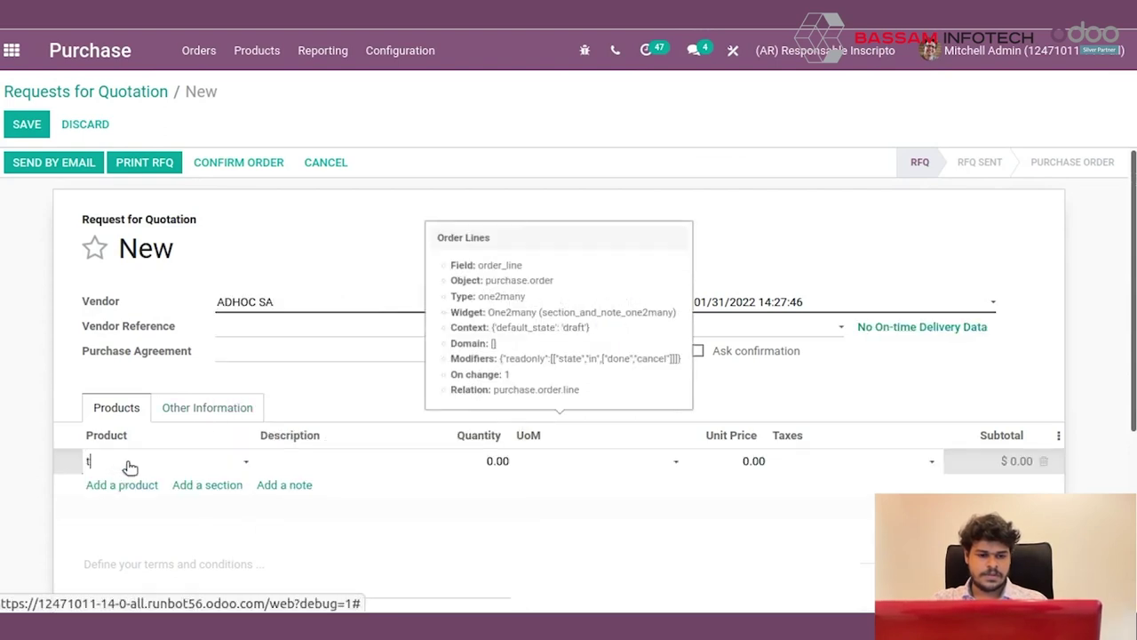
text(able)
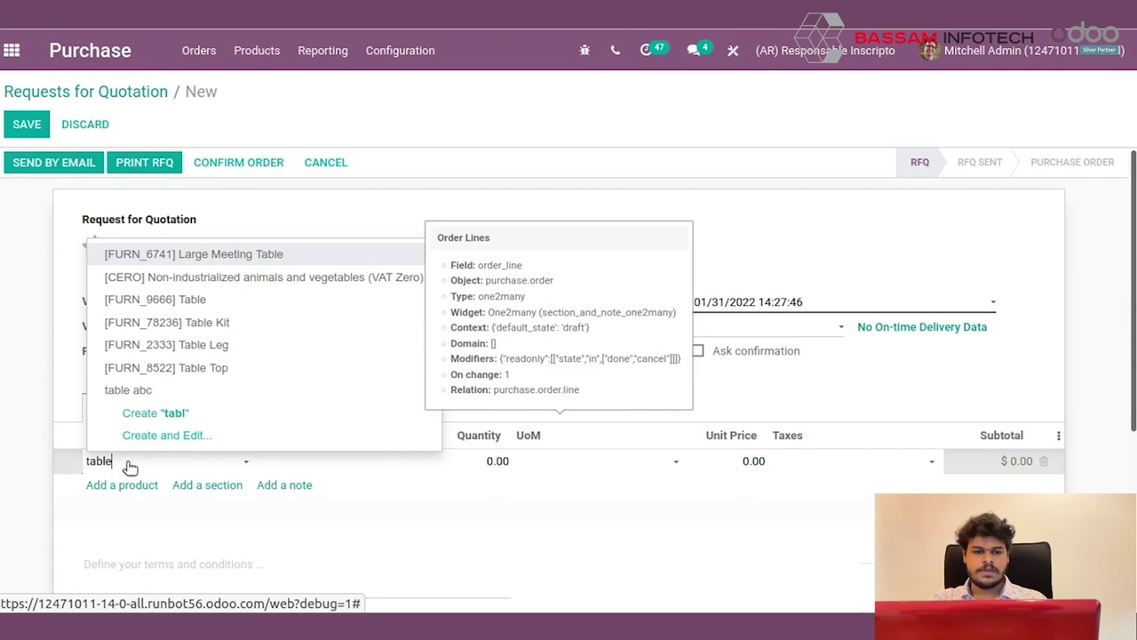
click(123, 391)
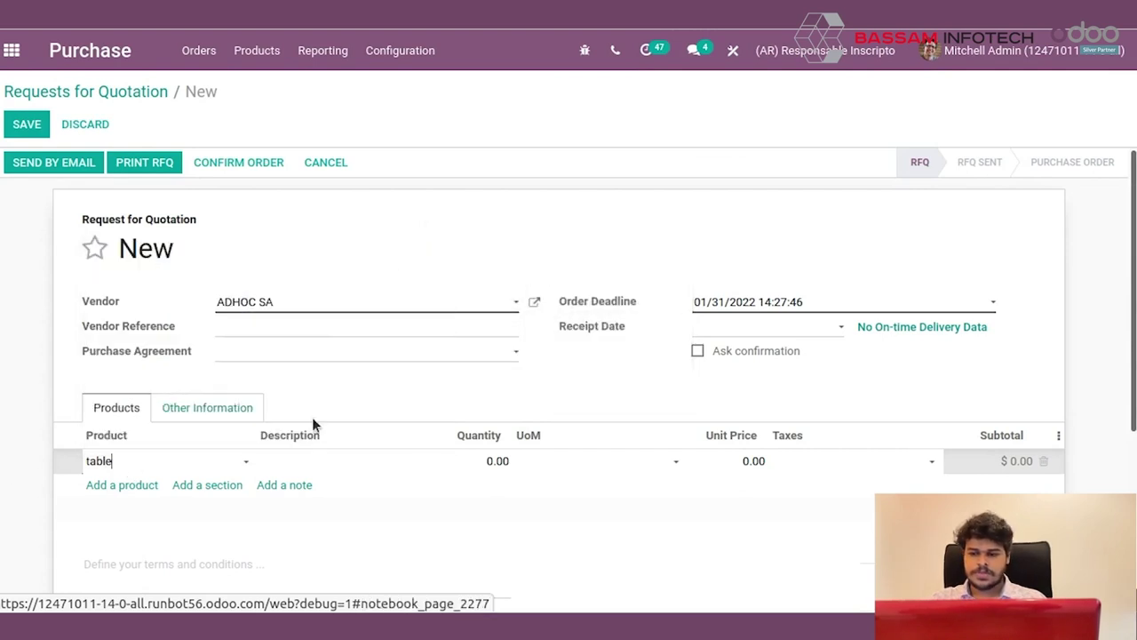
- Set the table abc line's quantity to 10 and its unit price to 100
click(474, 461)
text(10)
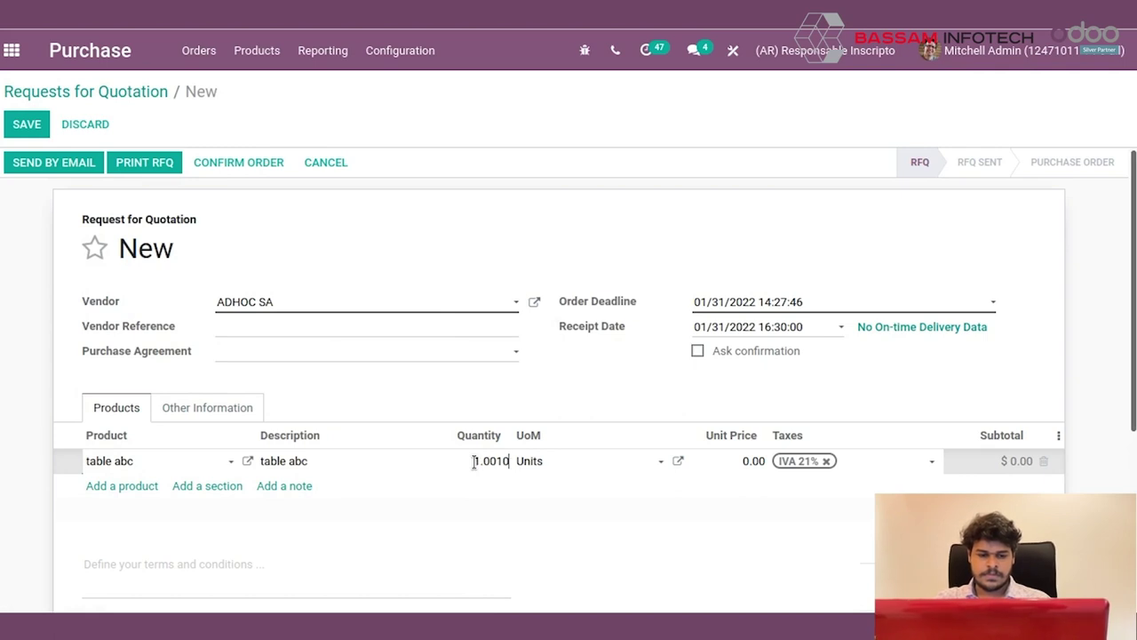
double_click(477, 461)
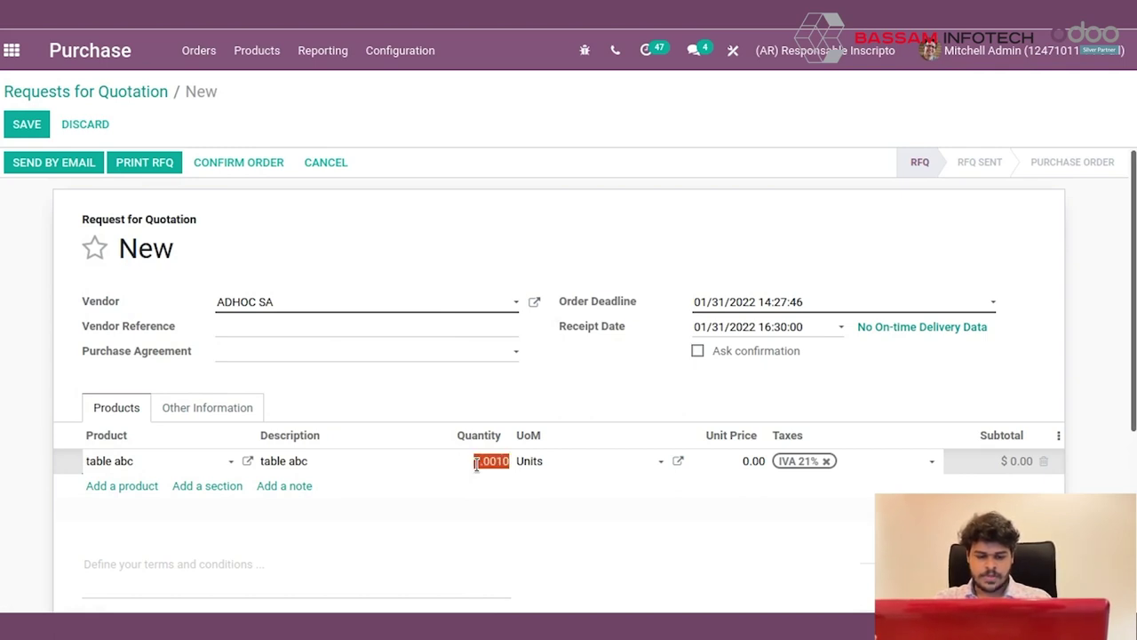
text(10)
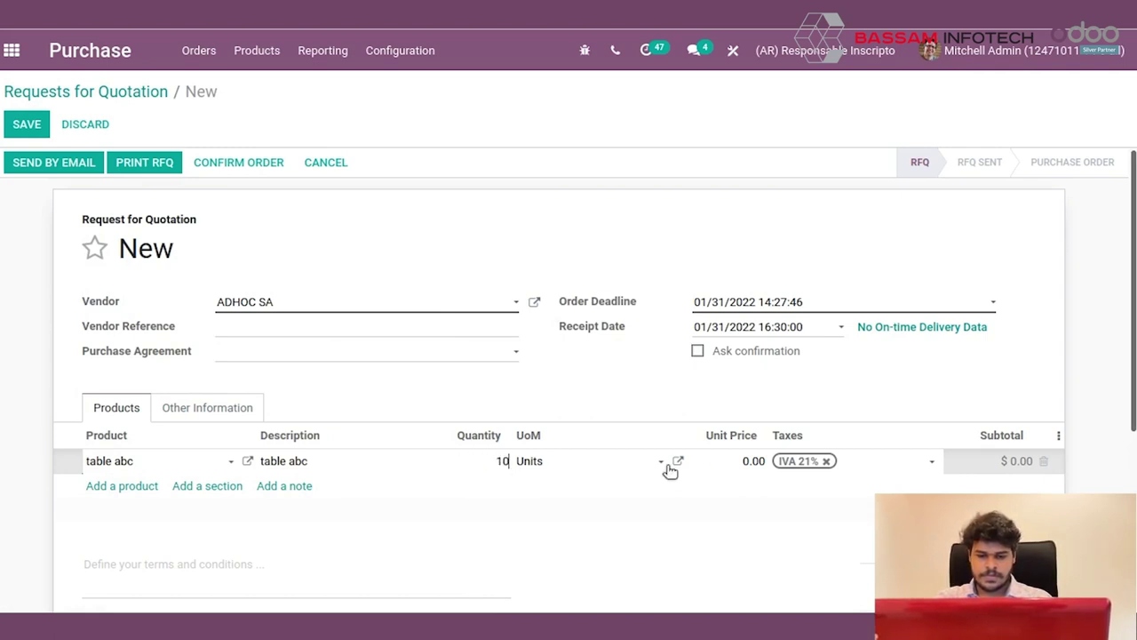
click(738, 463)
text(100)
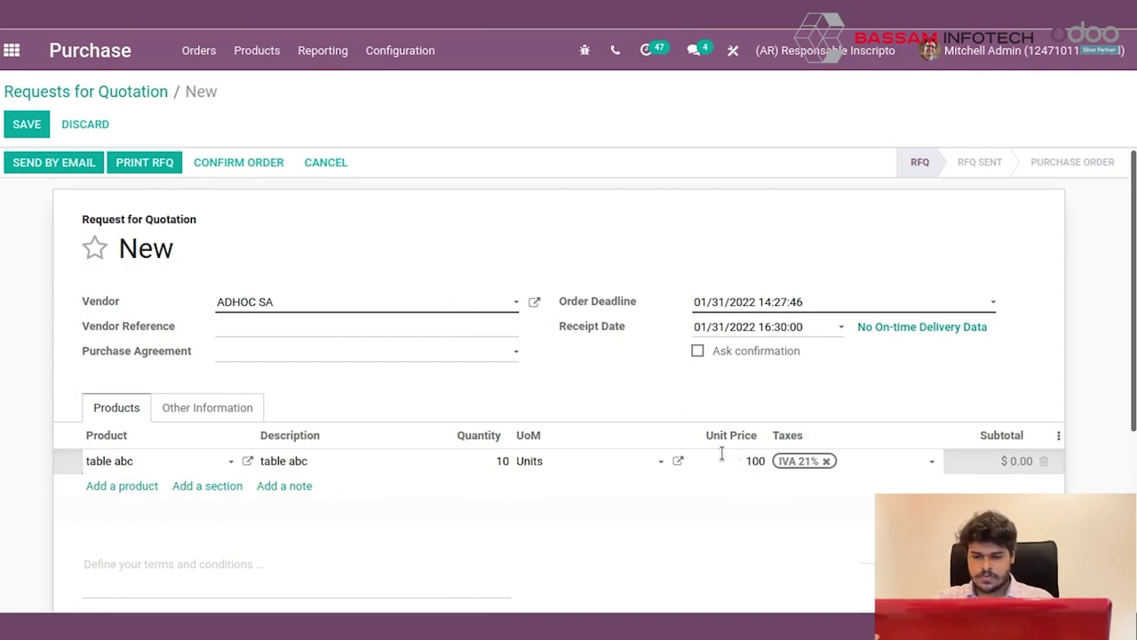
click(603, 384)
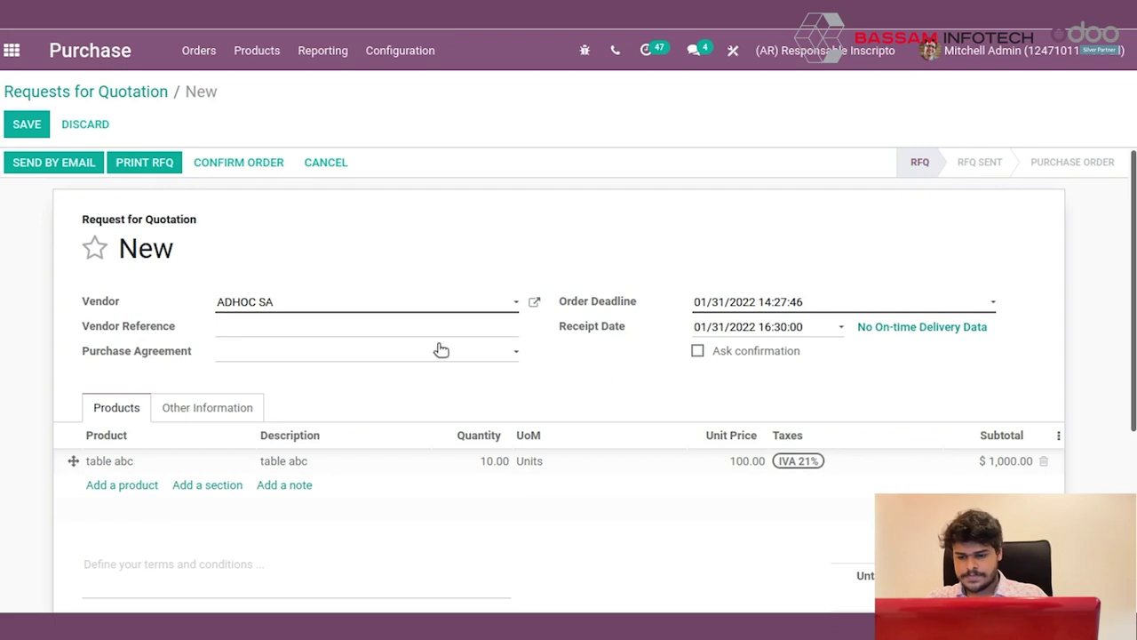
- Confirm the ADHOC SA purchase order and validate its receipt, processing all quantities as an immediate transfer
click(223, 162)
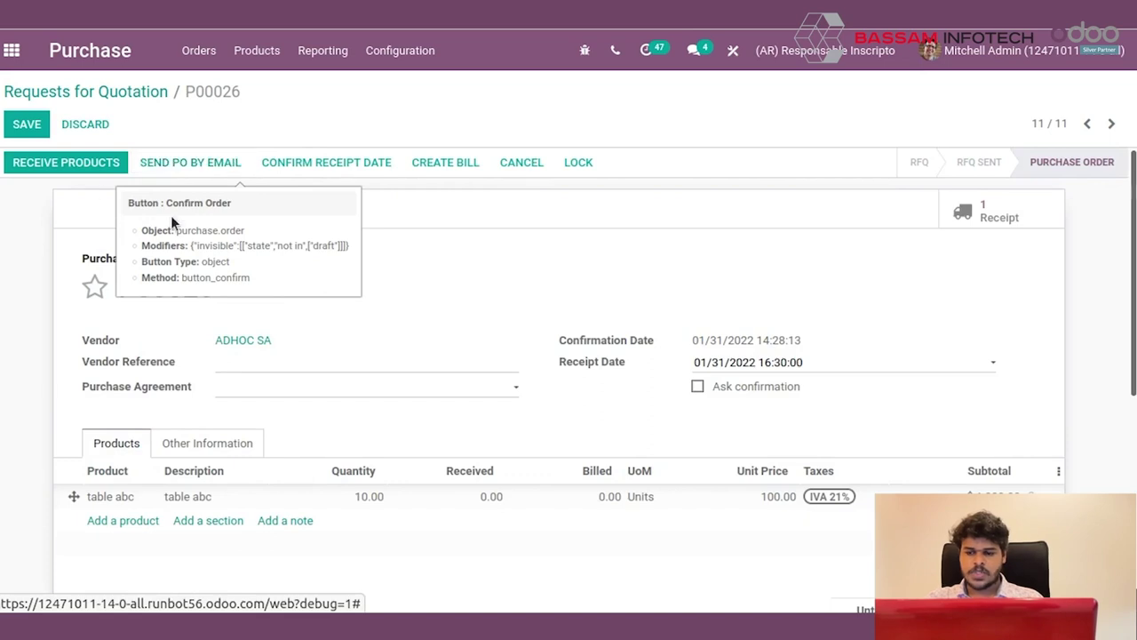
click(67, 166)
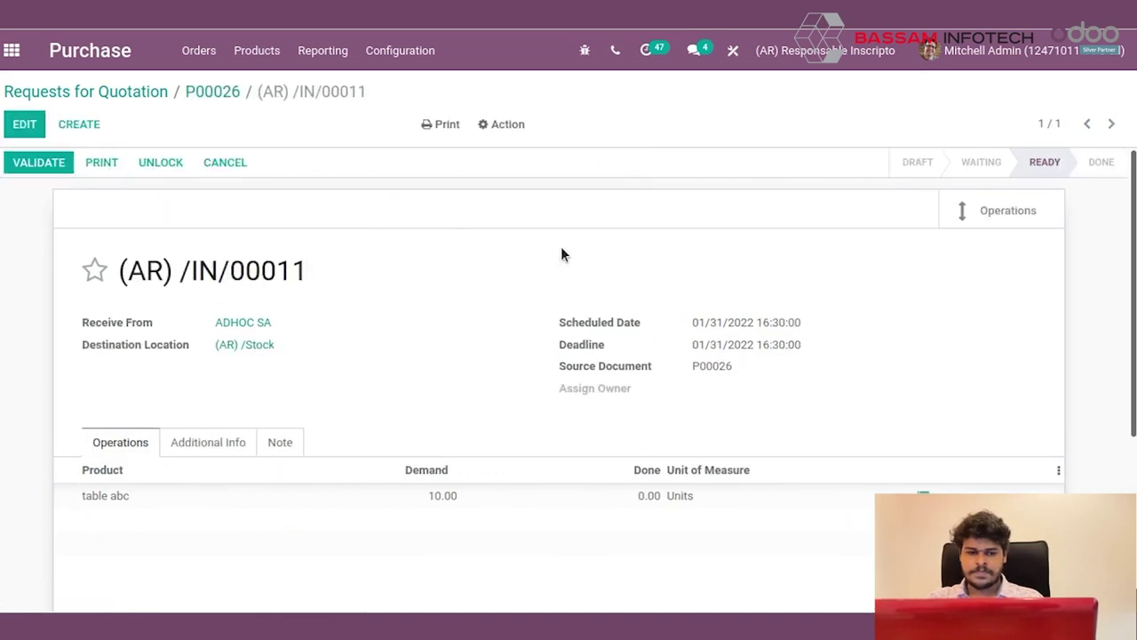
click(39, 163)
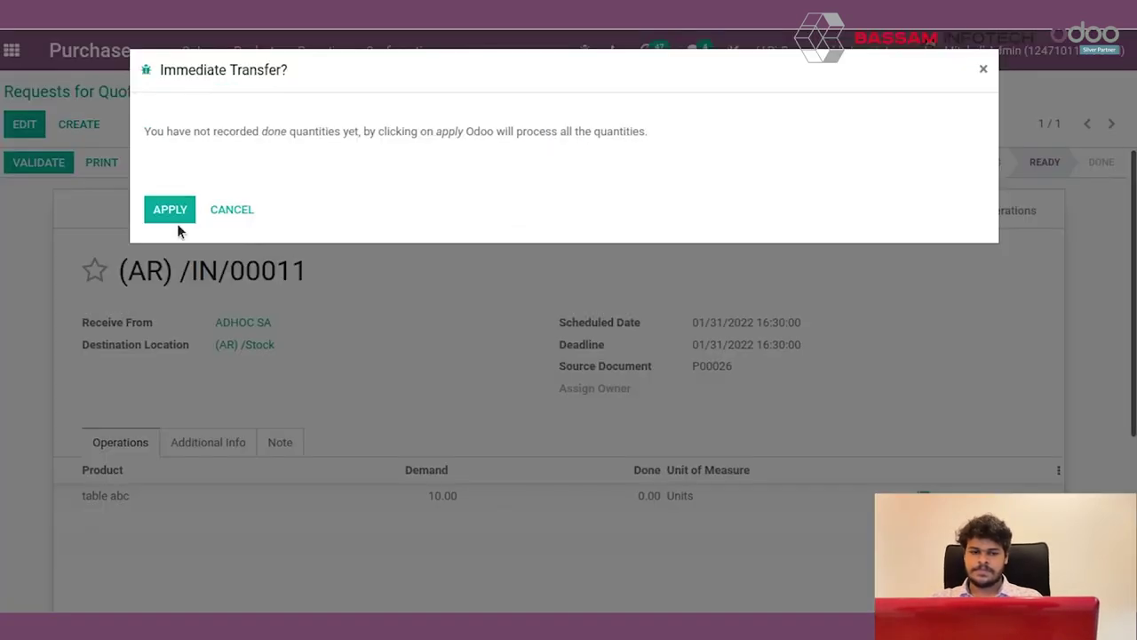
click(177, 221)
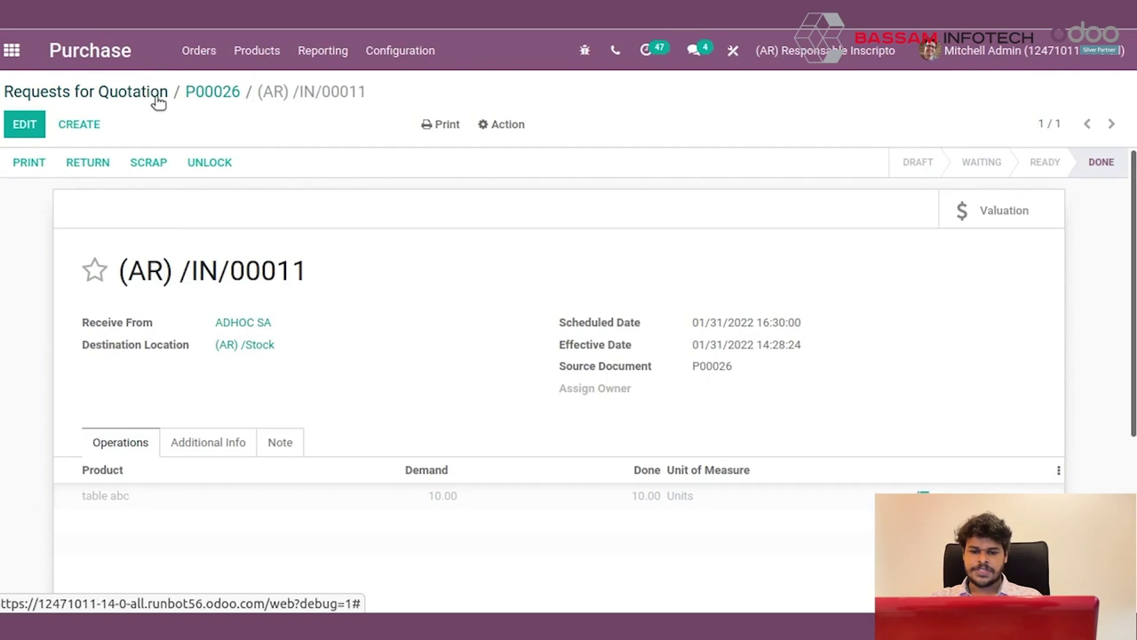
- Reopen the newest ADHOC SA purchase order and check the cost on its table abc product form
click(153, 98)
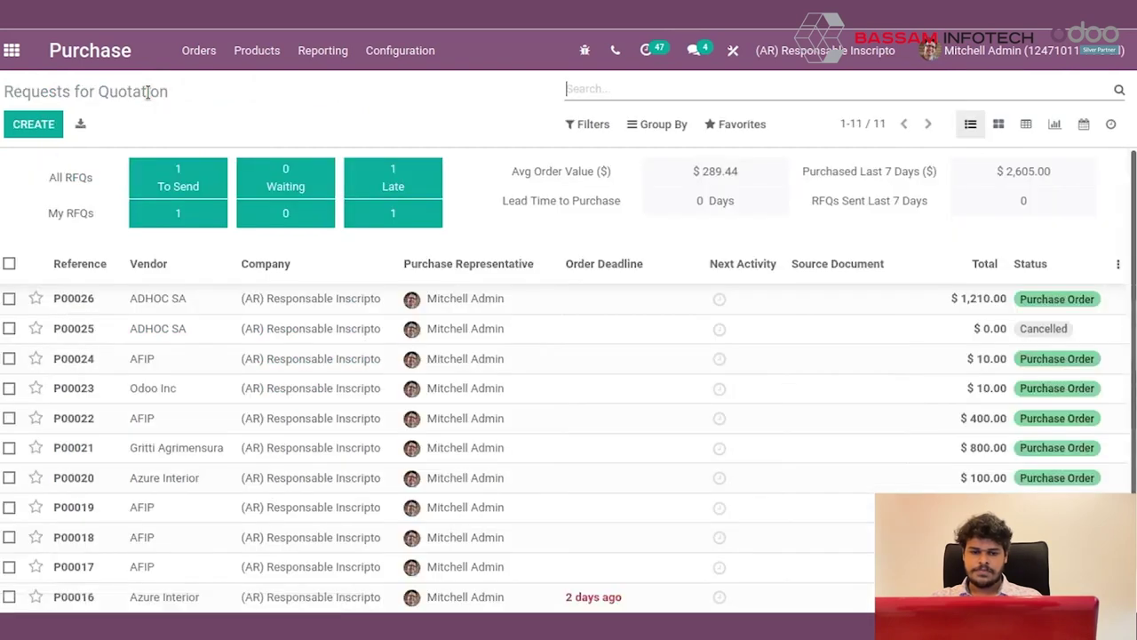
click(40, 123)
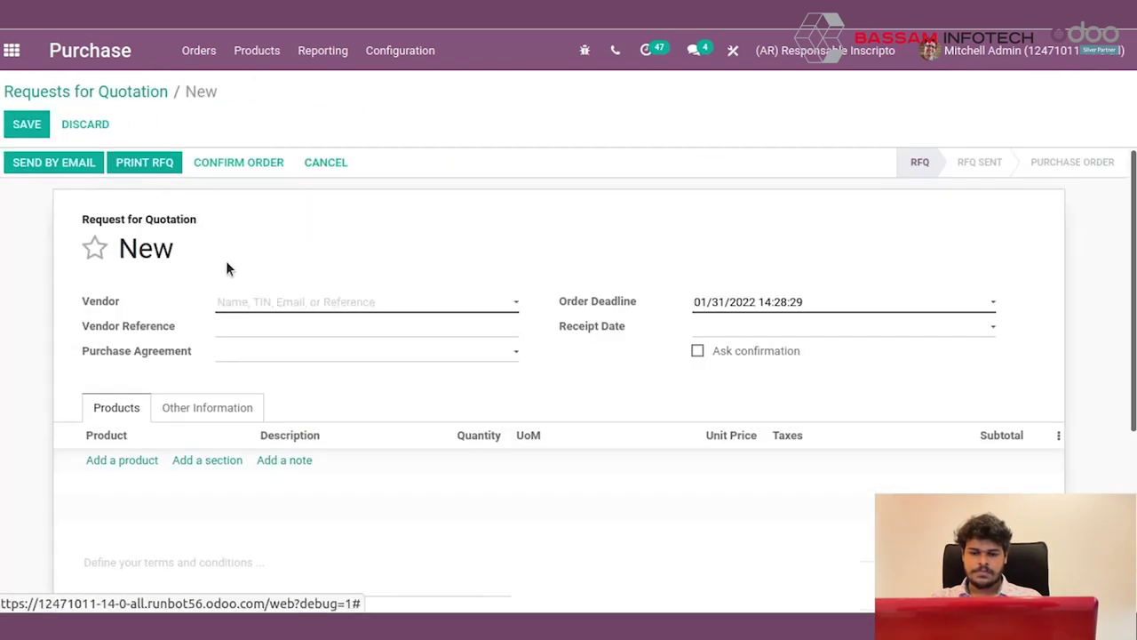
click(131, 95)
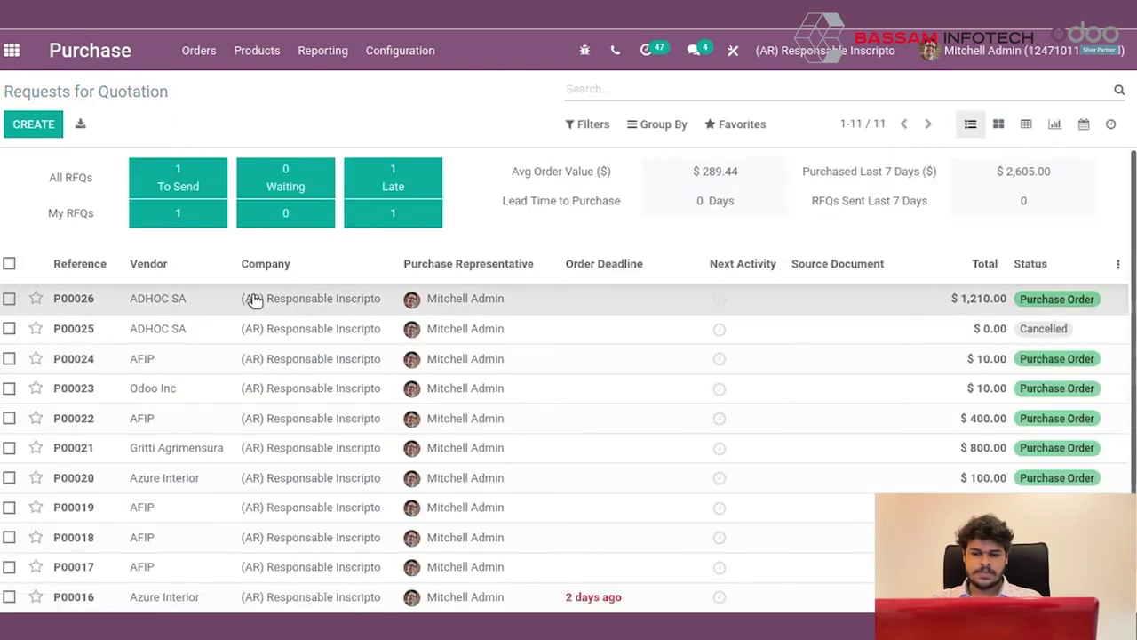
click(257, 299)
scroll(197, 369, down, 2)
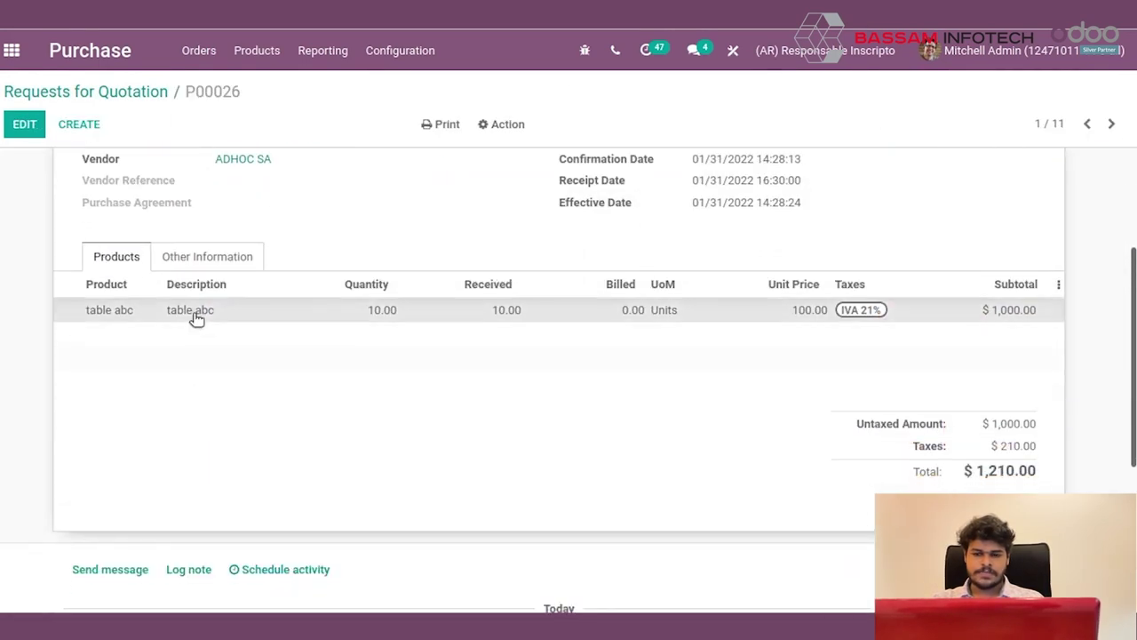
click(347, 309)
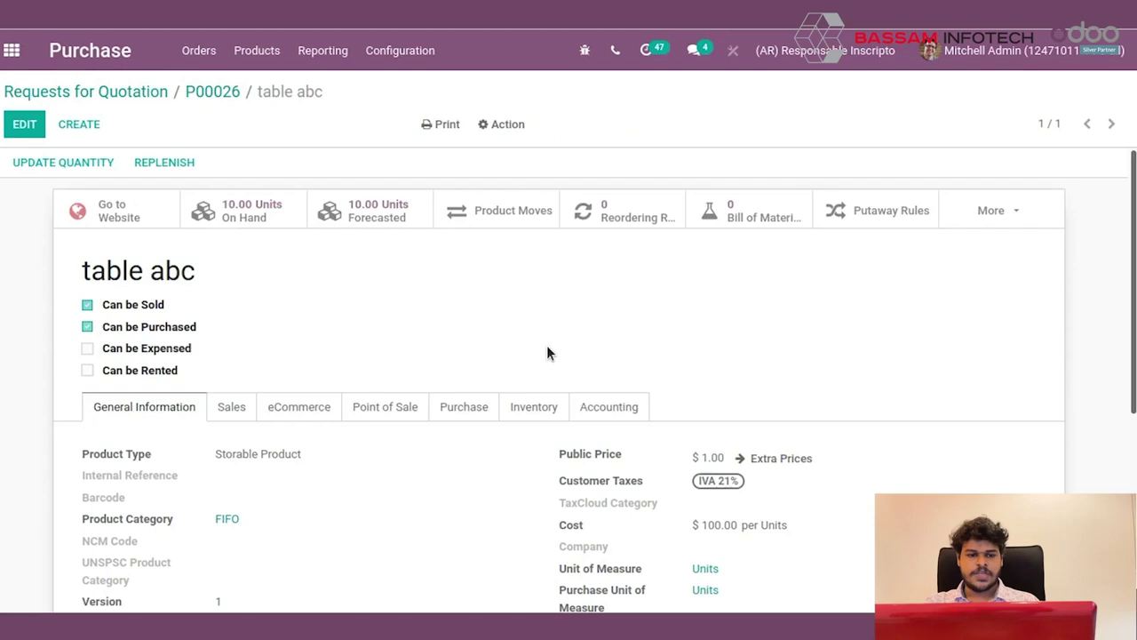
scroll(547, 351, down, 2)
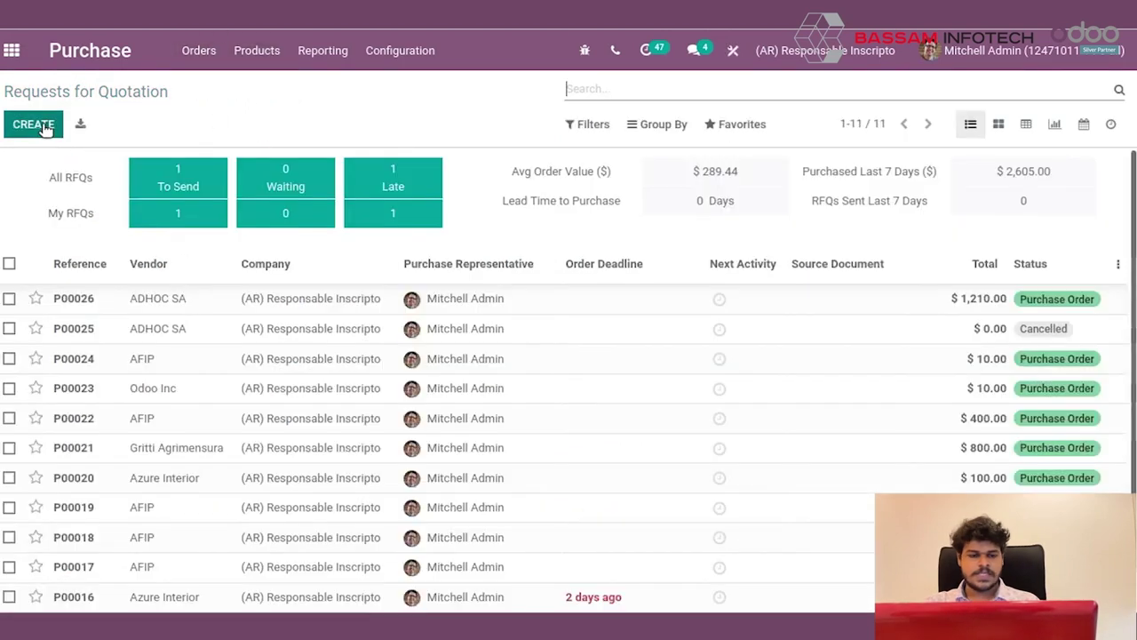
- Create a new request for quotation with Odoo Inc as the vendor and add the product table abc
click(36, 124)
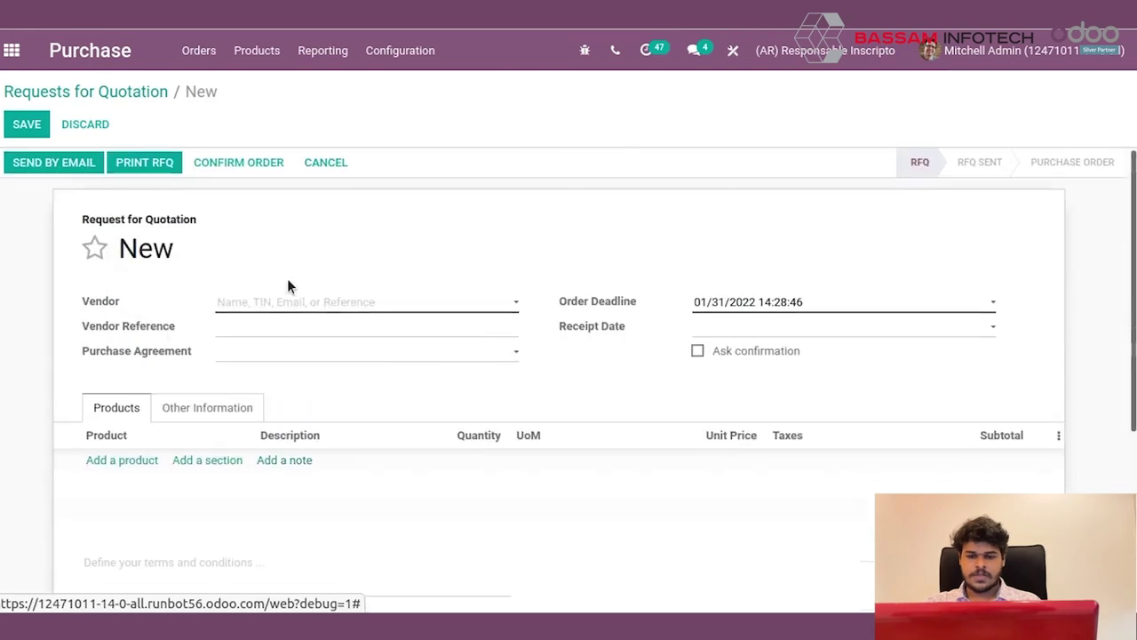
click(255, 374)
click(127, 460)
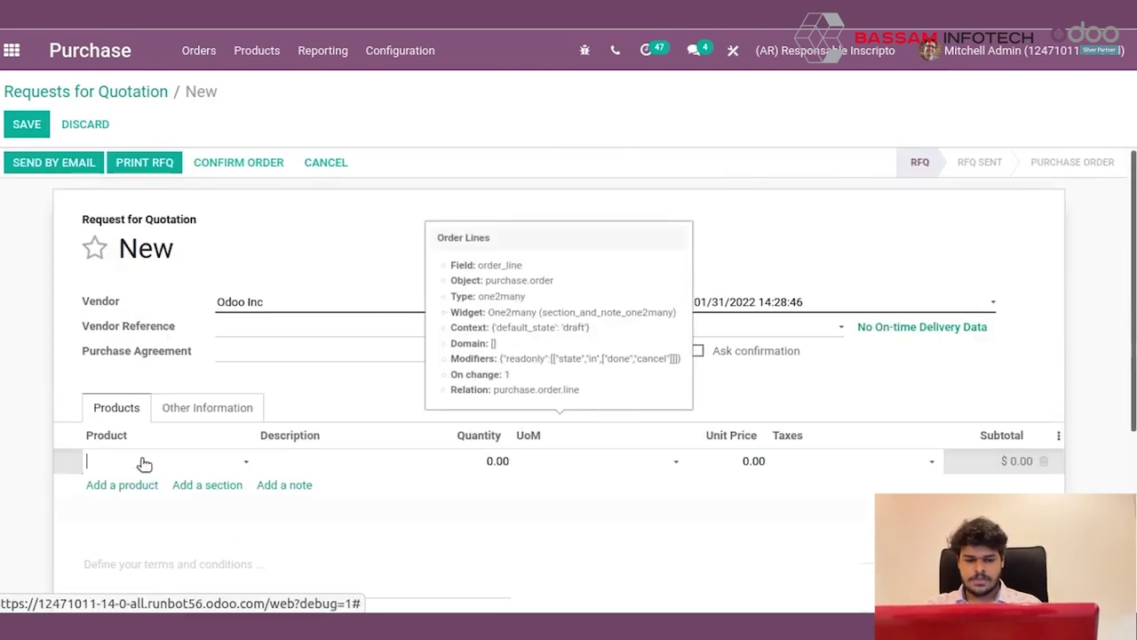
text(tabl)
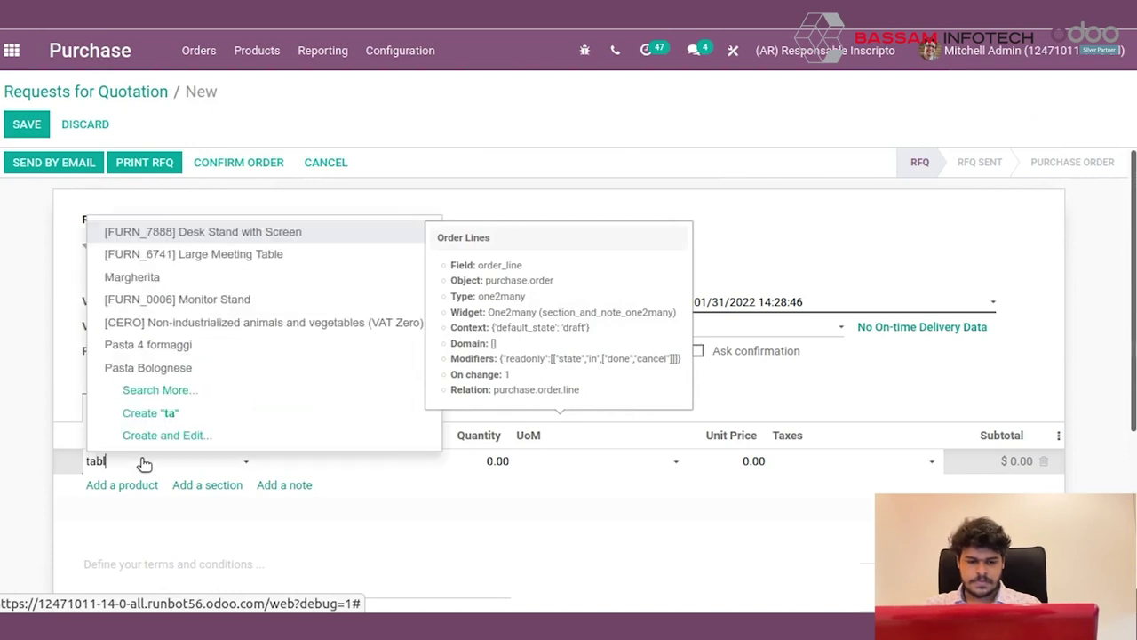
text(e)
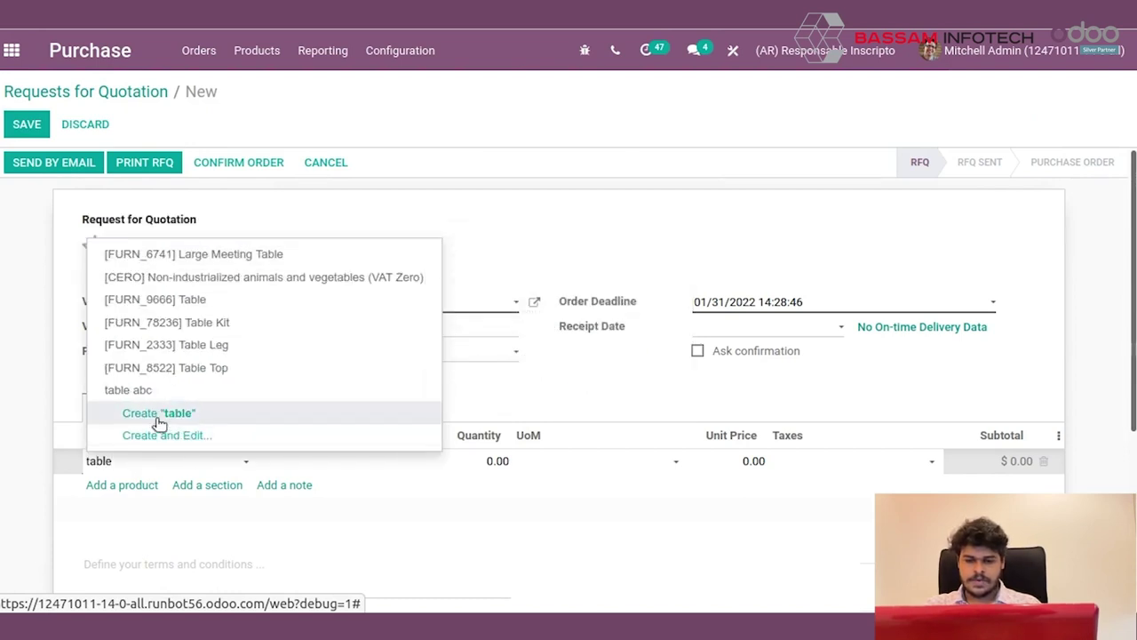
click(141, 391)
- Set the table abc line's quantity to 10 and unit price to 200, and save the request for quotation
click(493, 461)
text(10)
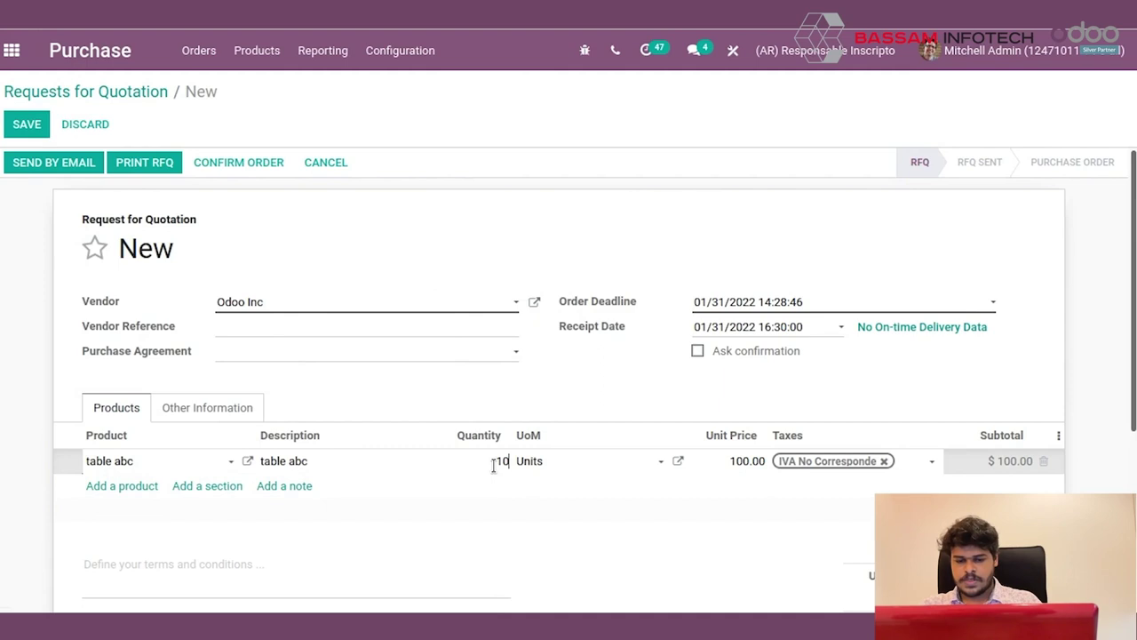
click(734, 461)
double_click(733, 461)
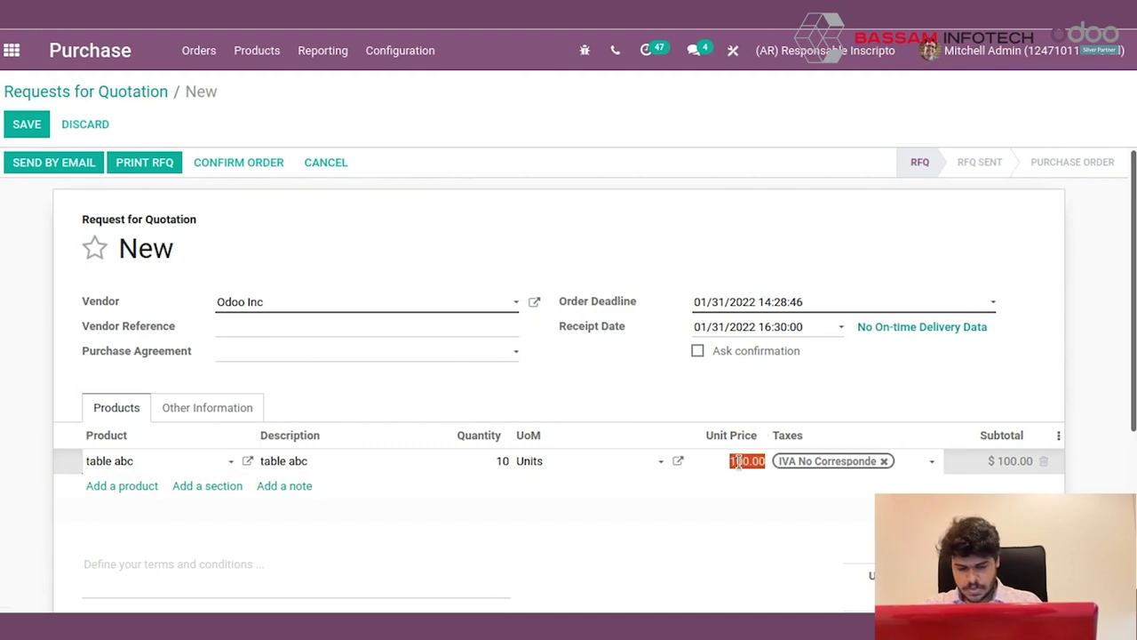
text(200)
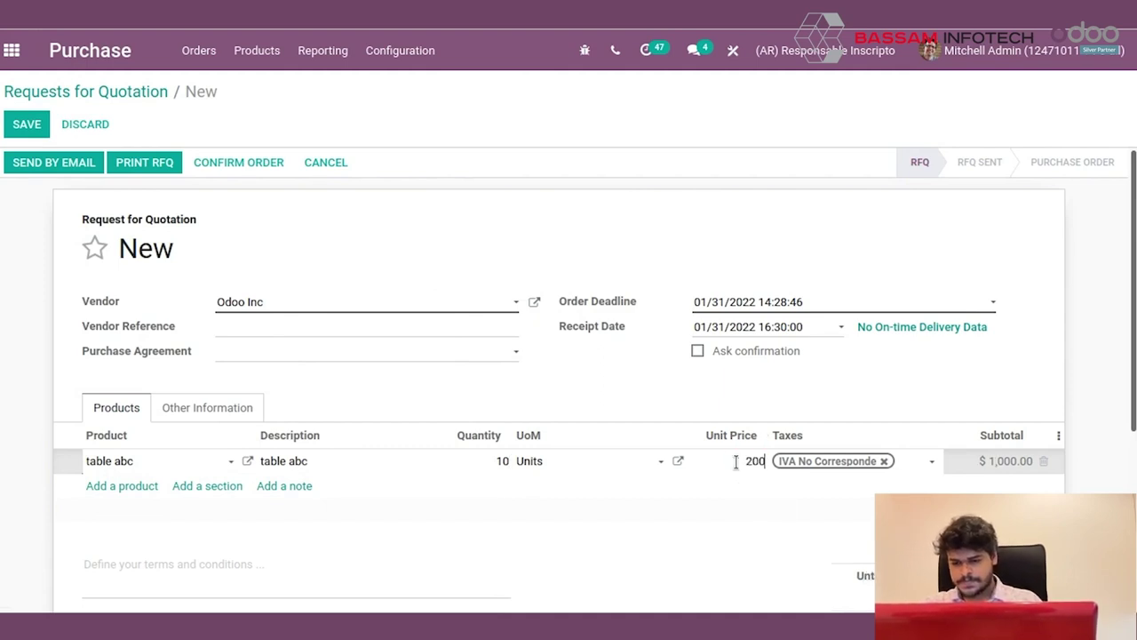
click(27, 125)
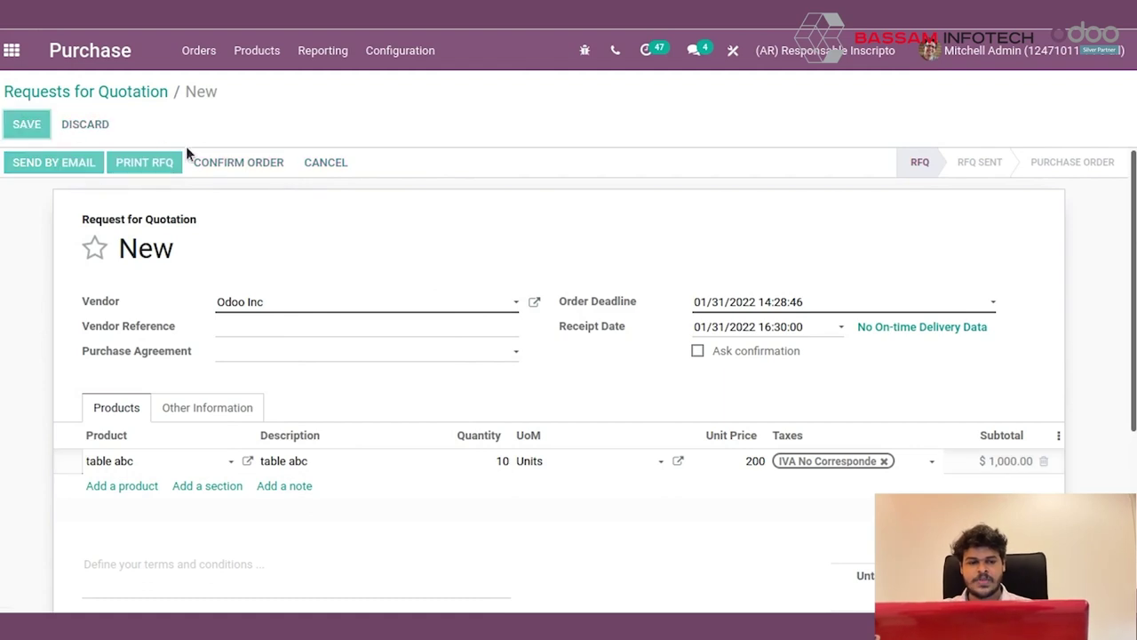
- Confirm the Odoo Inc purchase order and validate its receipt as an immediate transfer of all quantities
click(235, 163)
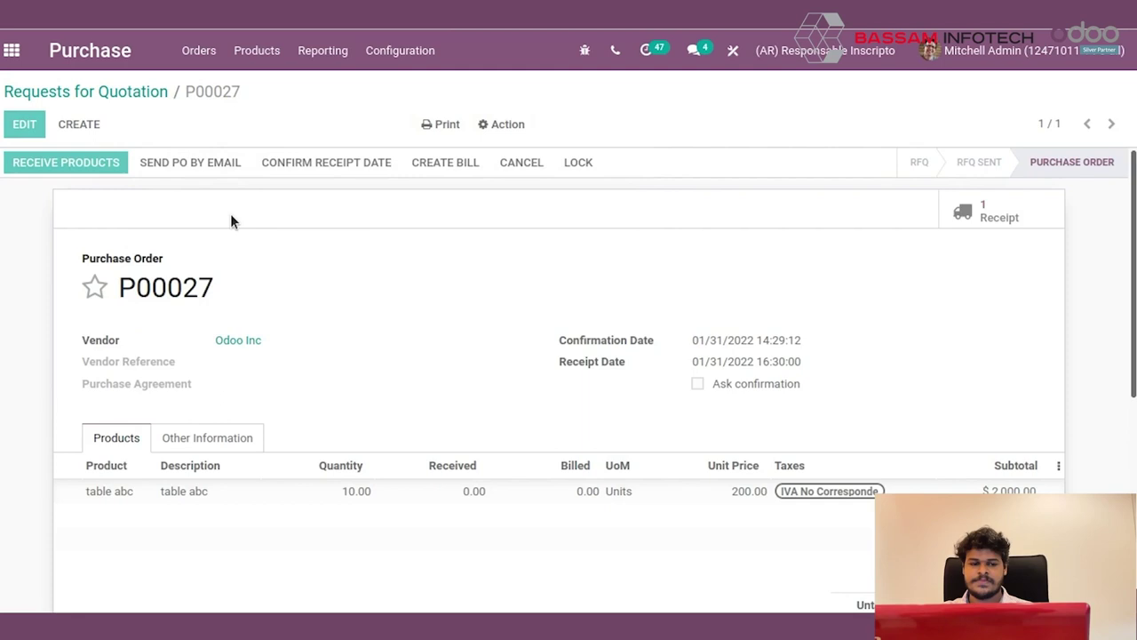
click(61, 163)
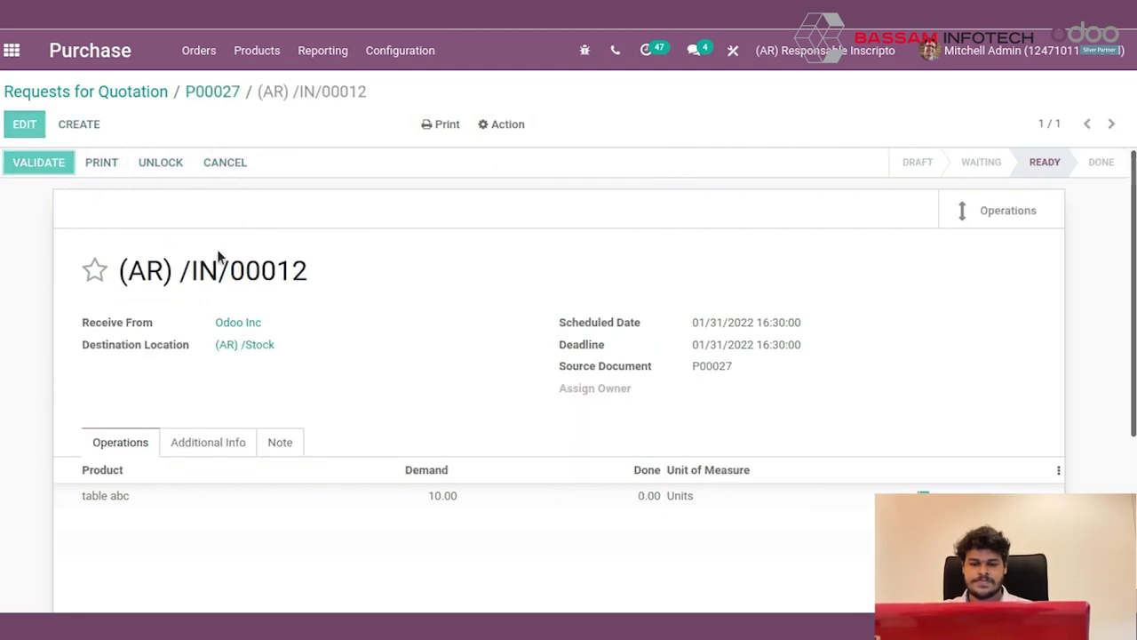
click(170, 210)
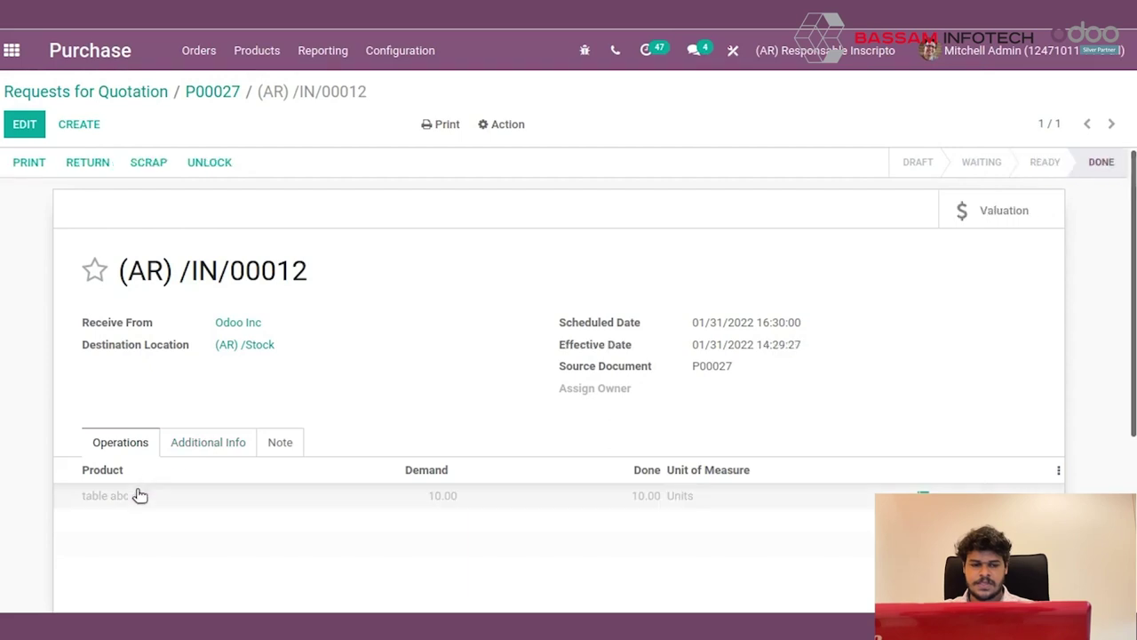
- Open table abc from the validated receipt and check its cost under General Information
click(165, 495)
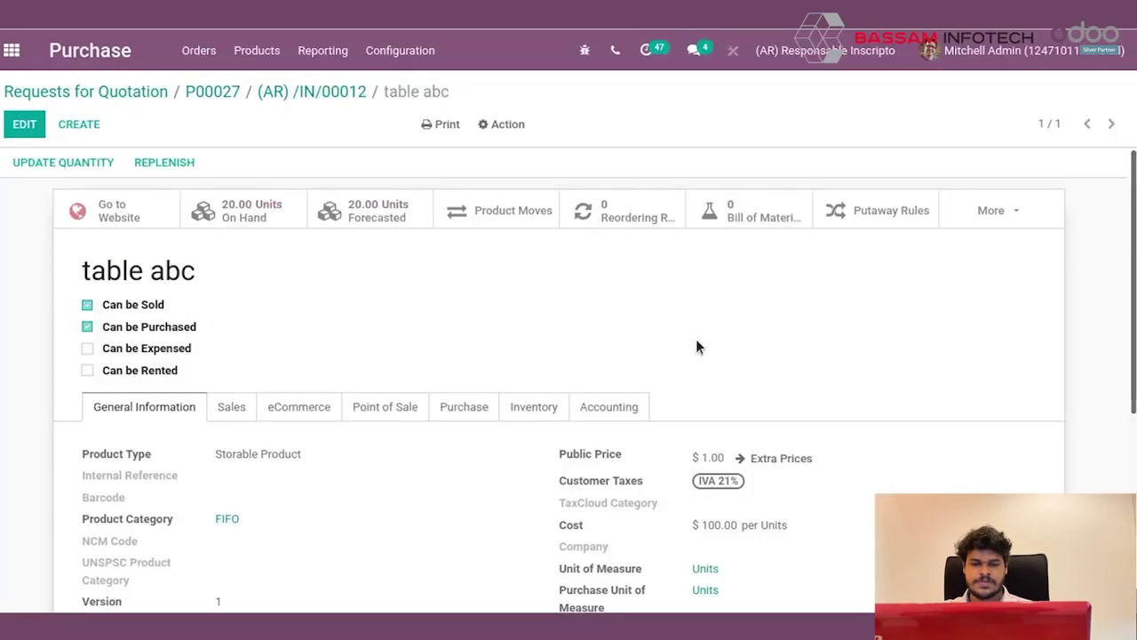
scroll(698, 348, down, 4)
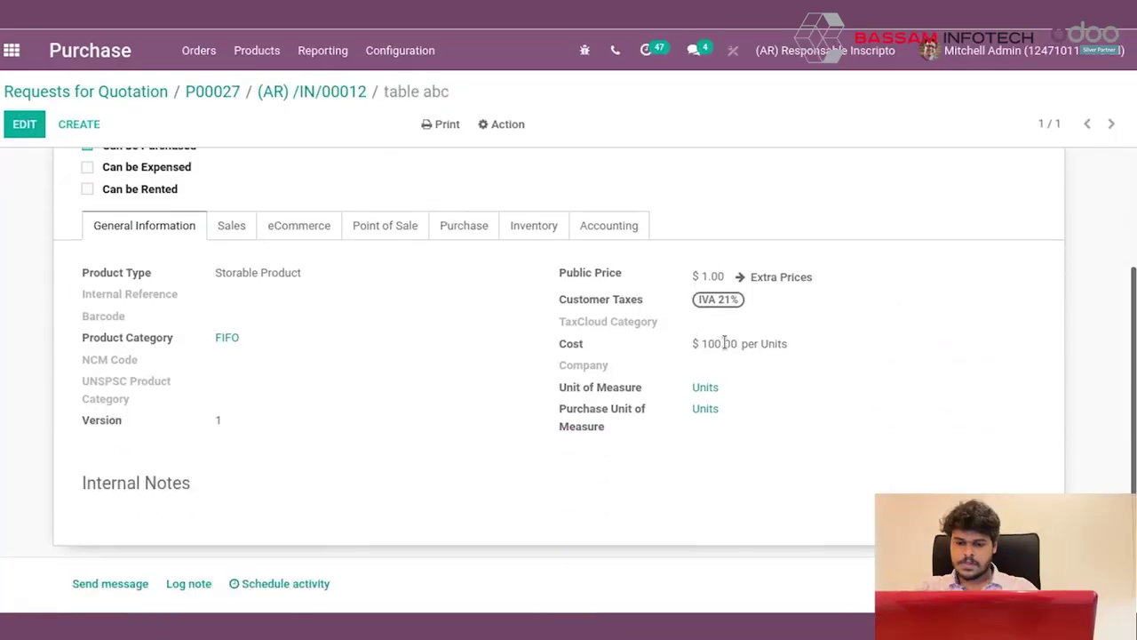
drag(710, 344, 758, 347)
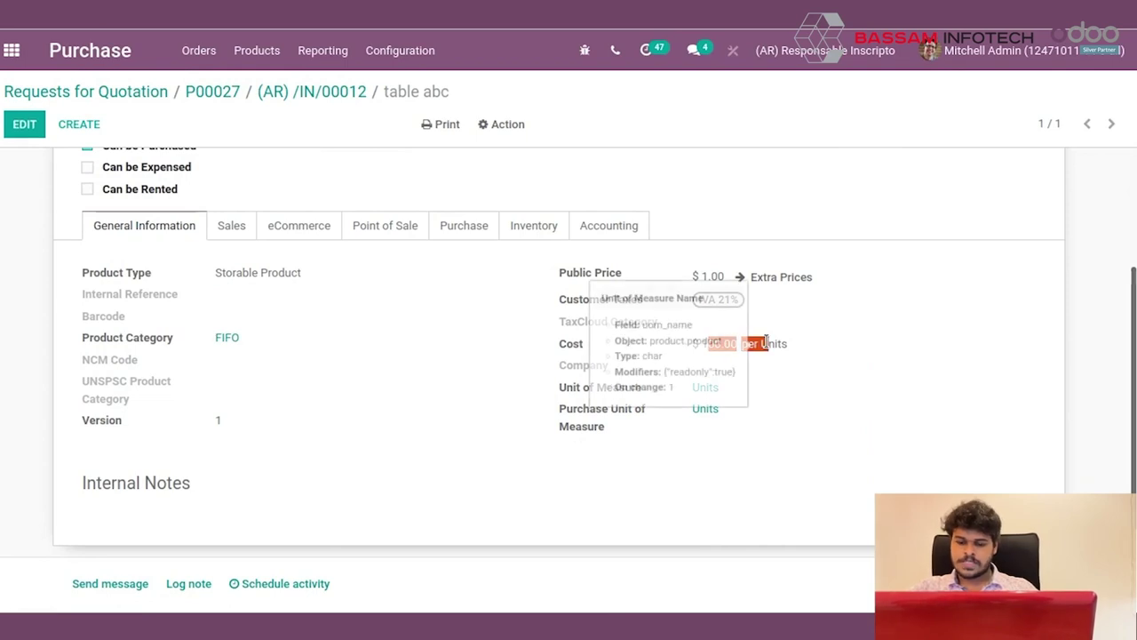